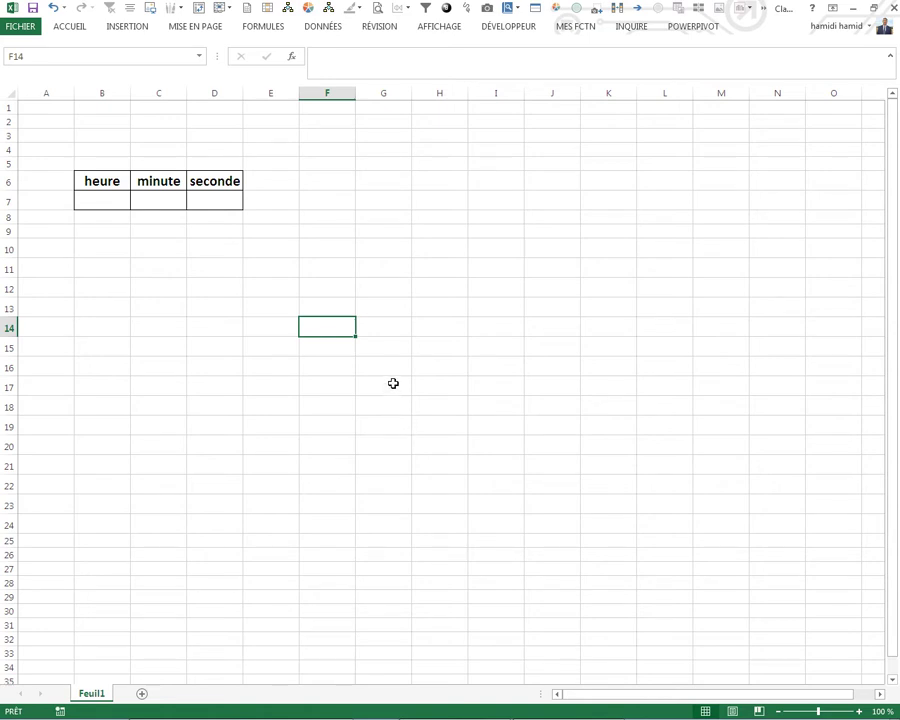
Enter =HEURE(MAINTENANT()) in B7 for the current hour
{"action": "left_click", "coordinate": [386, 346]}
{"action": "left_click", "coordinate": [111, 198]}
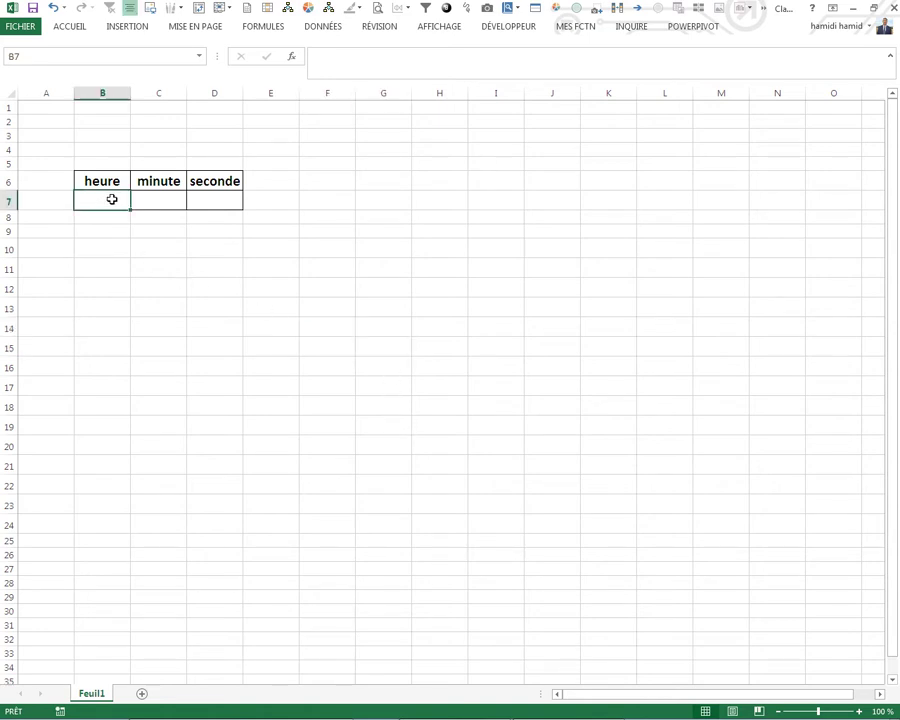
{"action": "type", "text": "=he"}
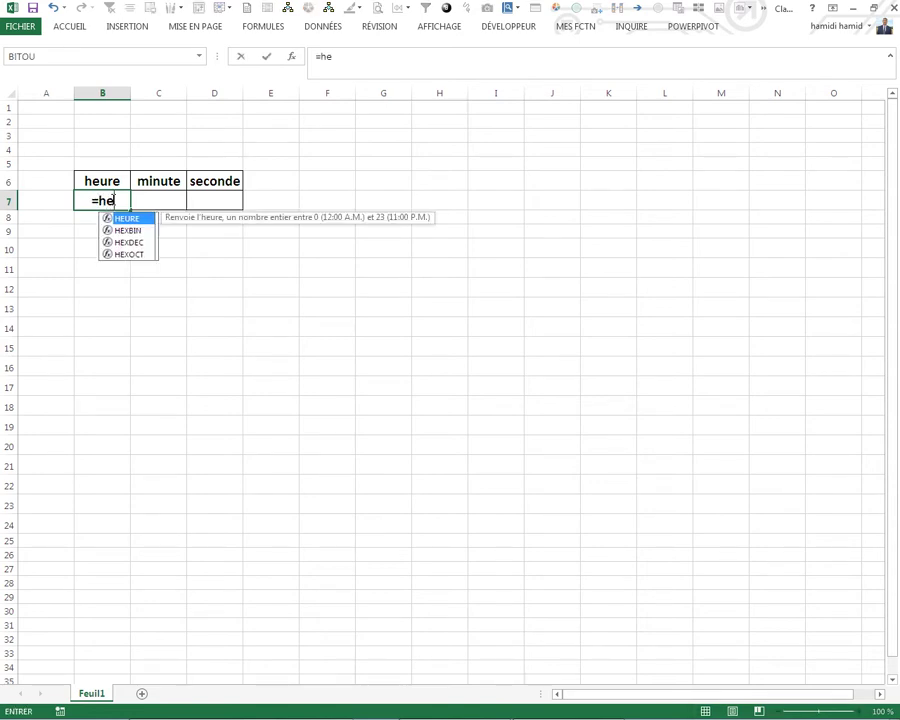
{"action": "type", "text": "u"}
{"action": "double_click", "coordinate": [122, 218]}
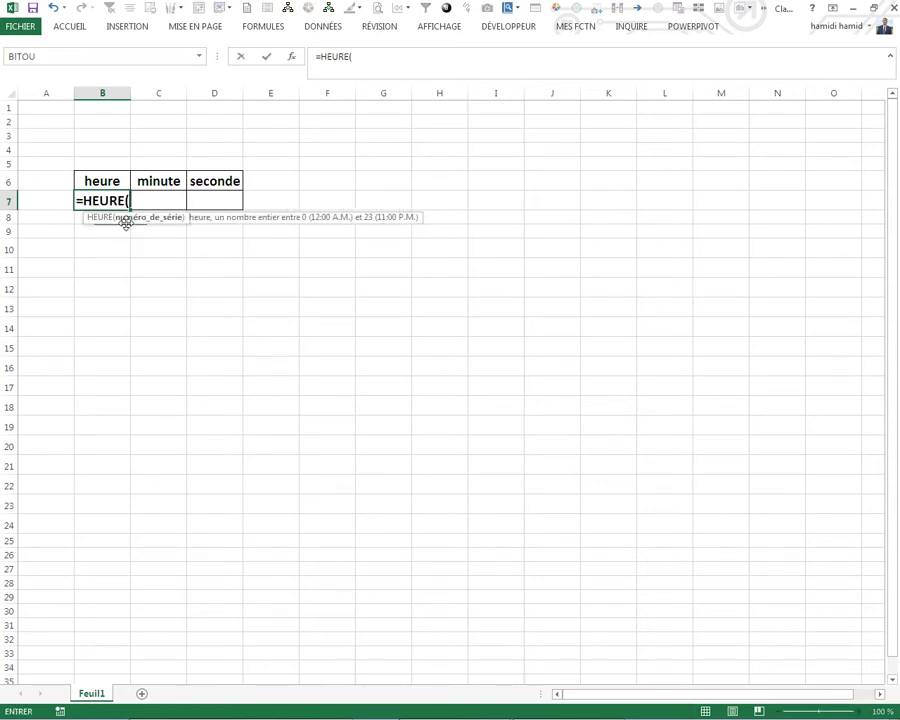
{"action": "type", "text": "main"}
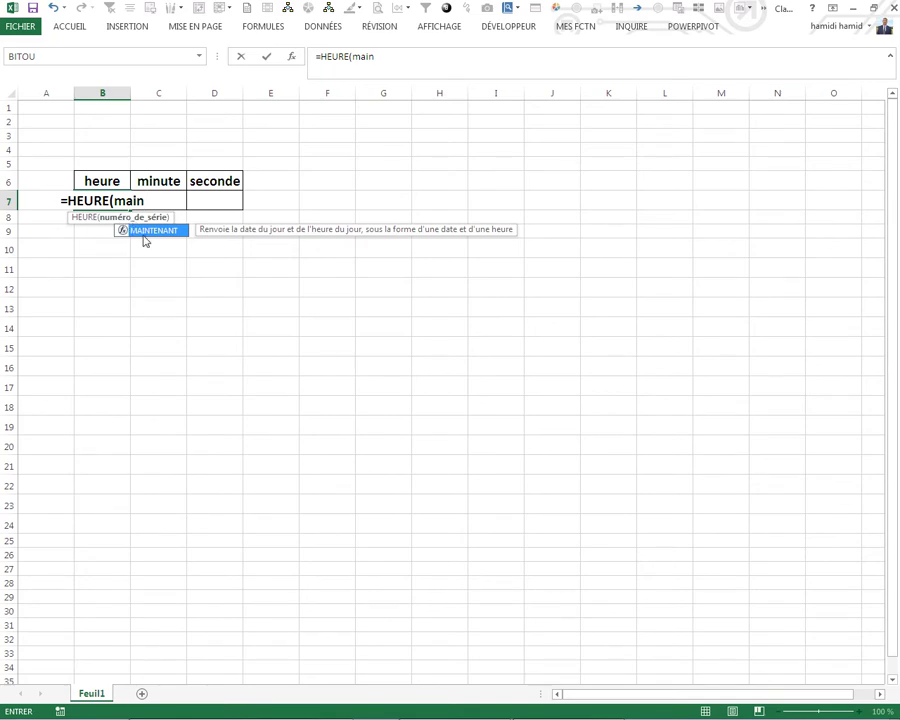
{"action": "double_click", "coordinate": [143, 232]}
{"action": "type", "text": "))"}
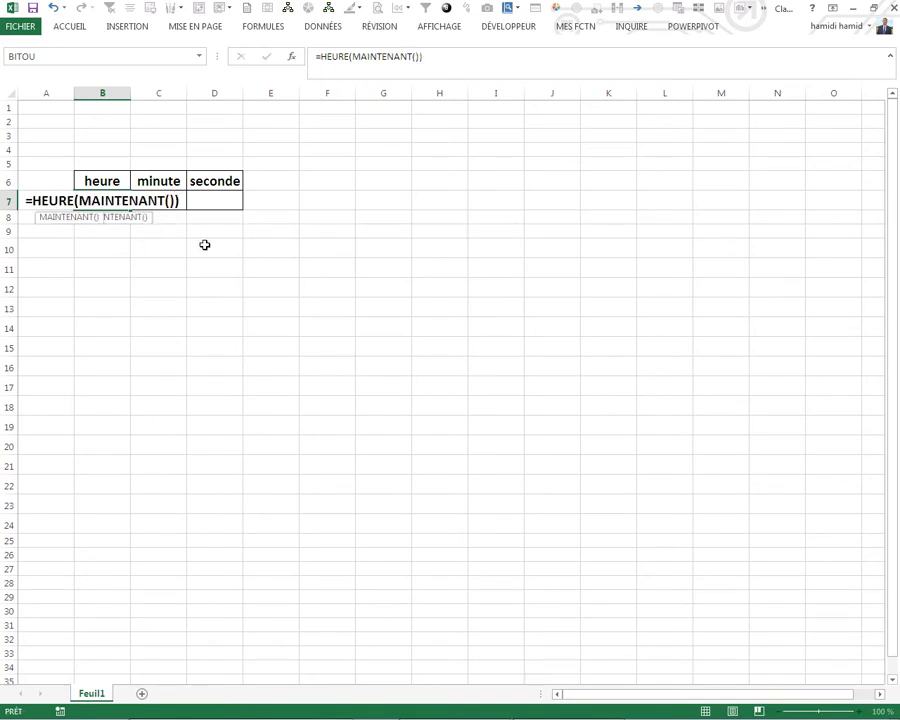
Enter =MINUTE(MAINTENANT()) in C7 for the current minute
{"action": "left_click", "coordinate": [166, 198]}
{"action": "type", "text": "=min"}
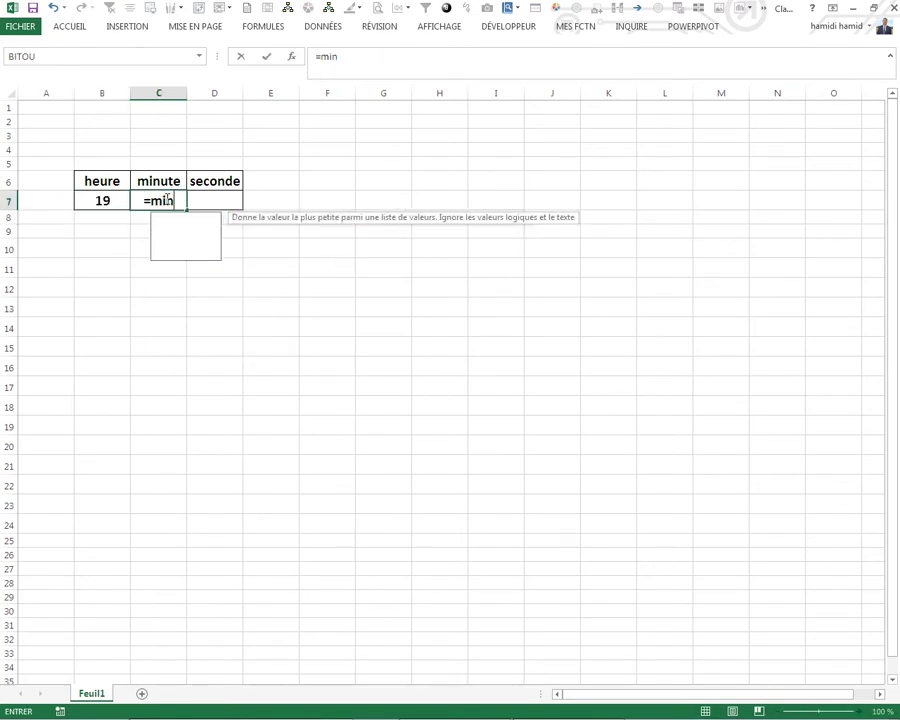
{"action": "type", "text": "ute"}
{"action": "double_click", "coordinate": [167, 219]}
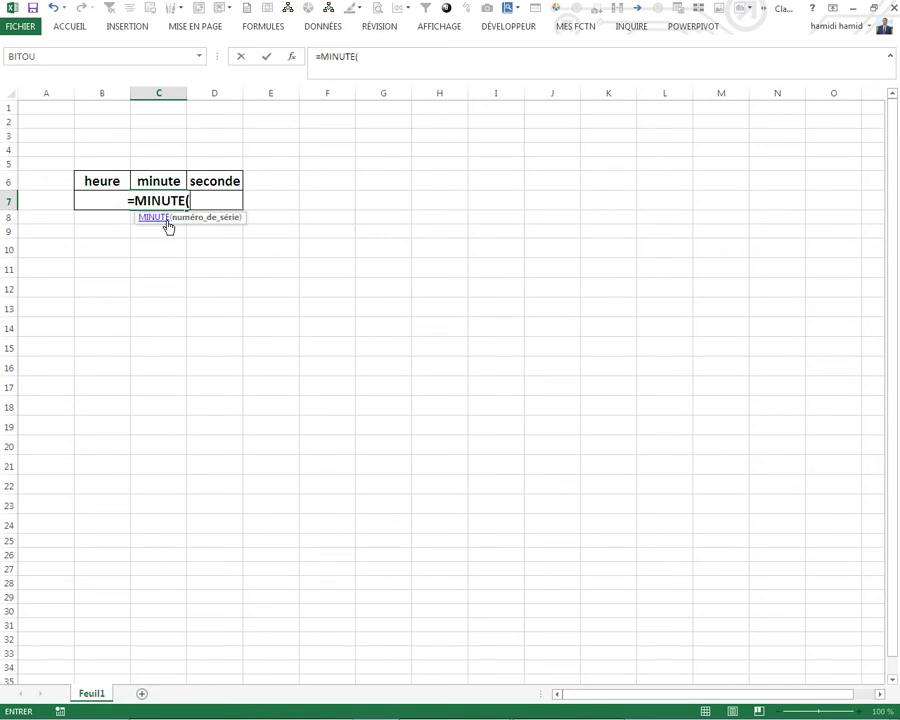
{"action": "type", "text": "main"}
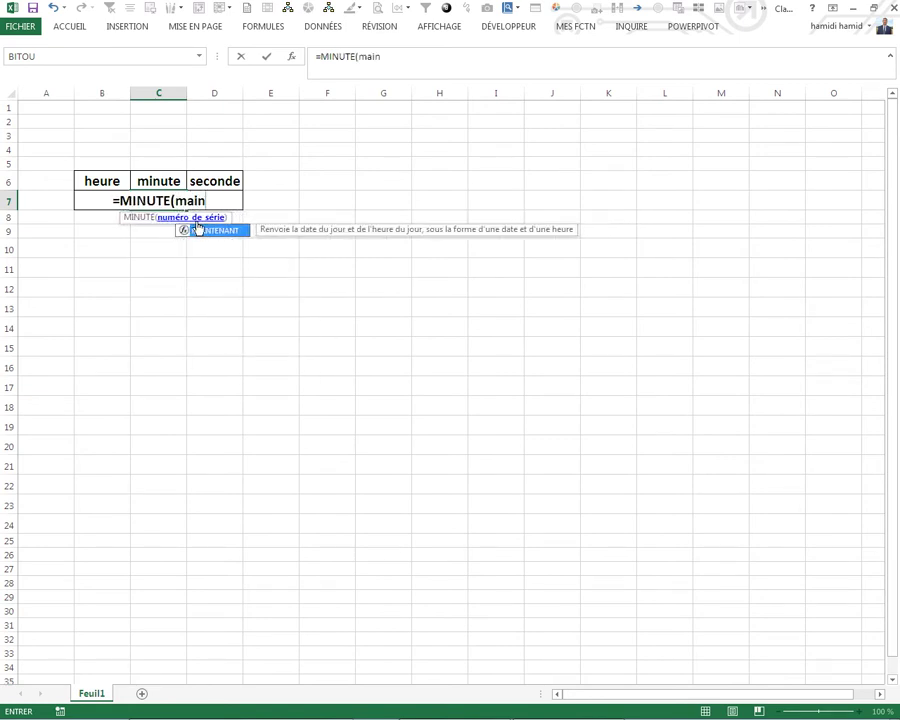
{"action": "double_click", "coordinate": [206, 233]}
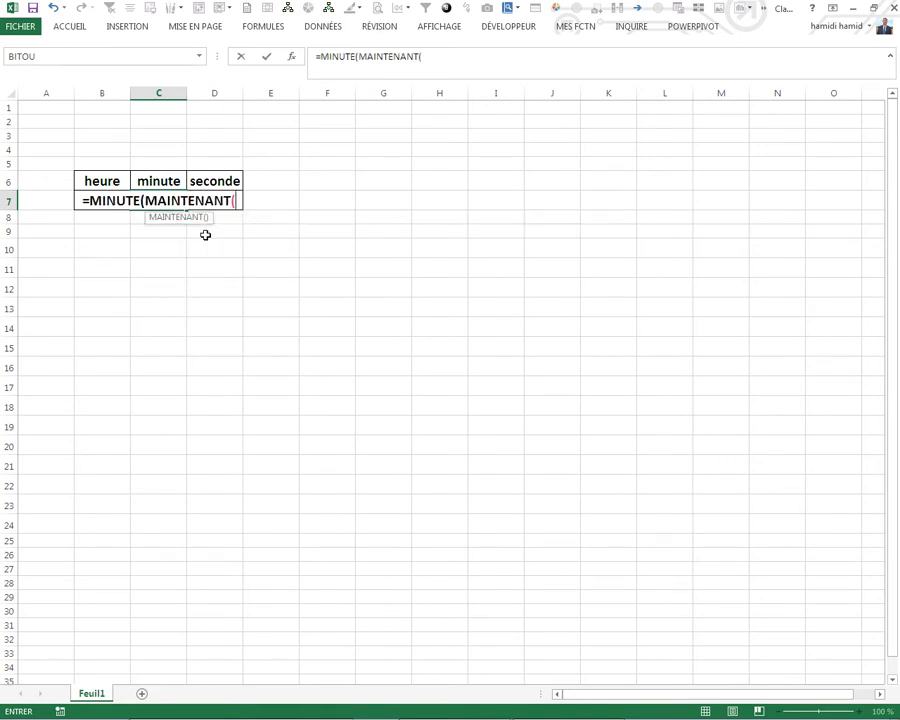
{"action": "type", "text": "))"}
{"action": "key", "text": "Return"}
Enter =SECONDE(MAINTENANT()) in D7 for the current second
{"action": "left_click", "coordinate": [213, 202]}
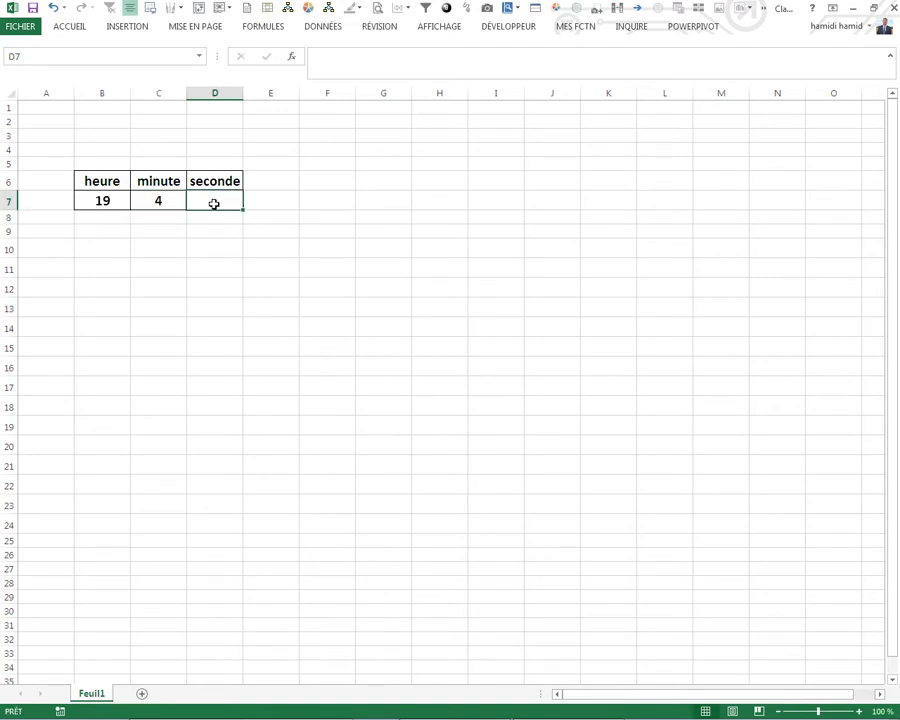
{"action": "type", "text": "=seco"}
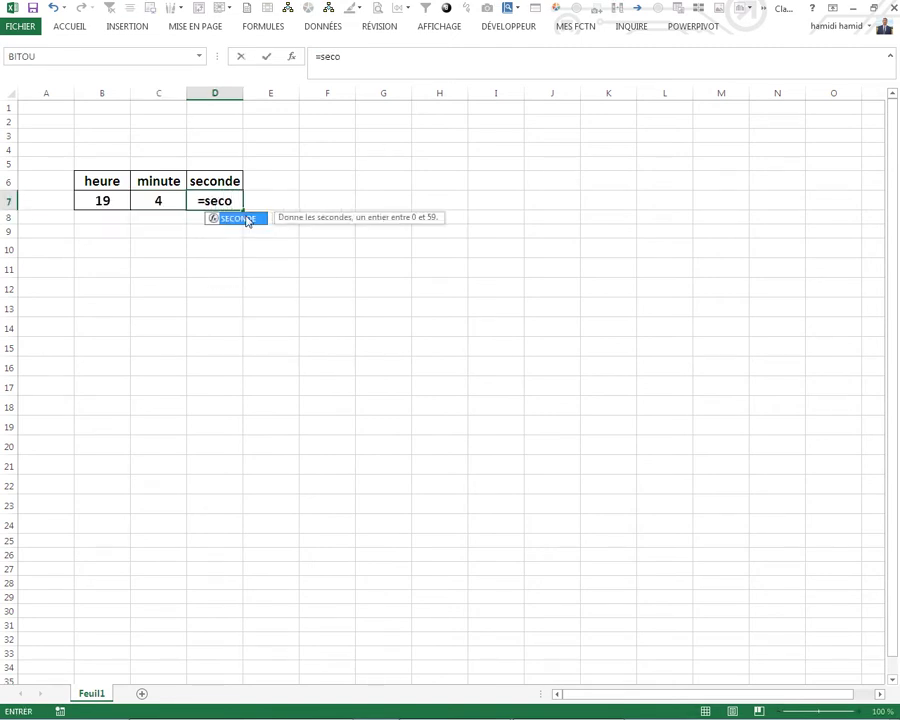
{"action": "double_click", "coordinate": [247, 219]}
{"action": "type", "text": "main"}
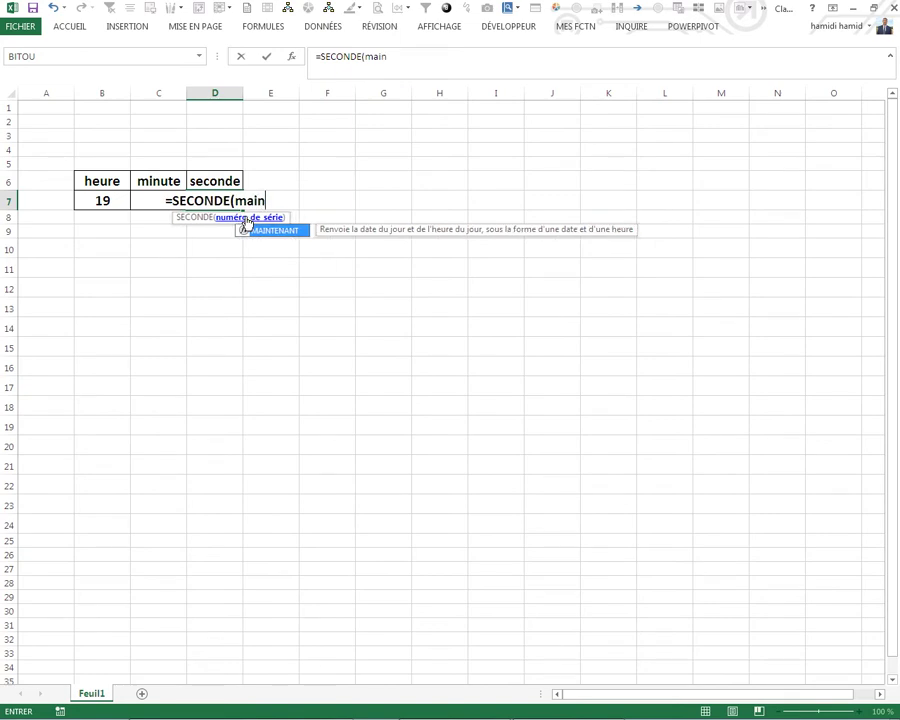
{"action": "double_click", "coordinate": [253, 230]}
{"action": "type", "text": "))"}
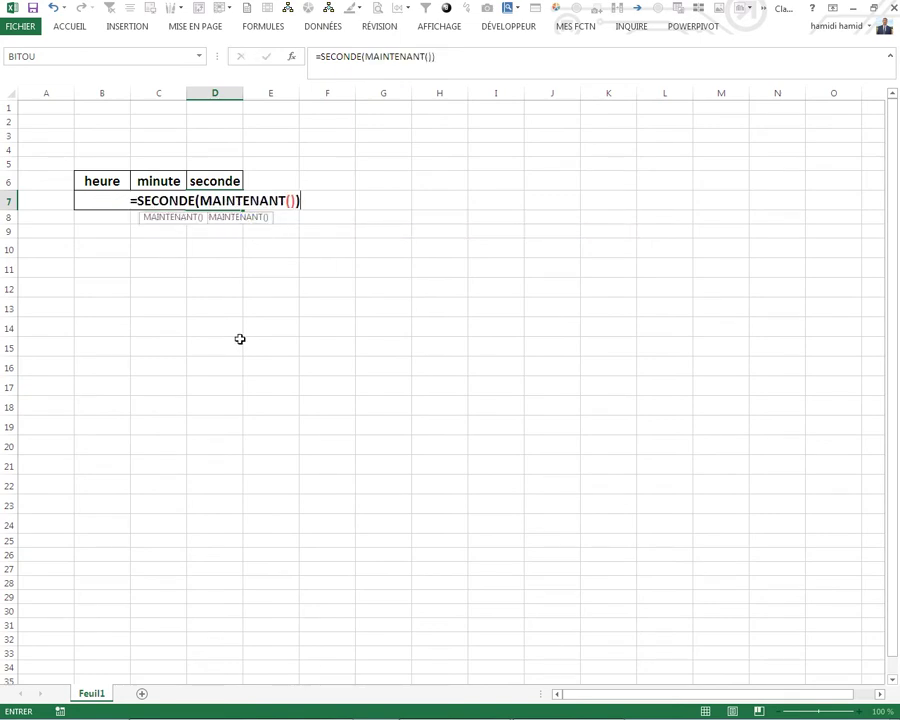
{"action": "key", "text": "Return"}
{"action": "left_click", "coordinate": [226, 291]}
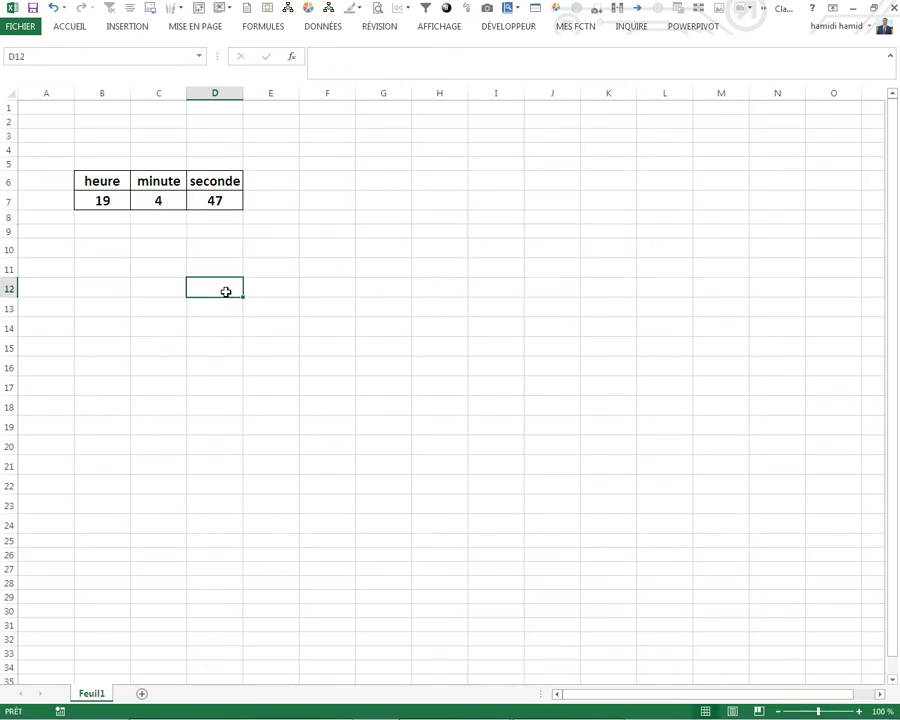
Link D12 to the live second with =D7 and put 0,3 in D13
{"action": "type", "text": "="}
{"action": "left_click", "coordinate": [214, 201]}
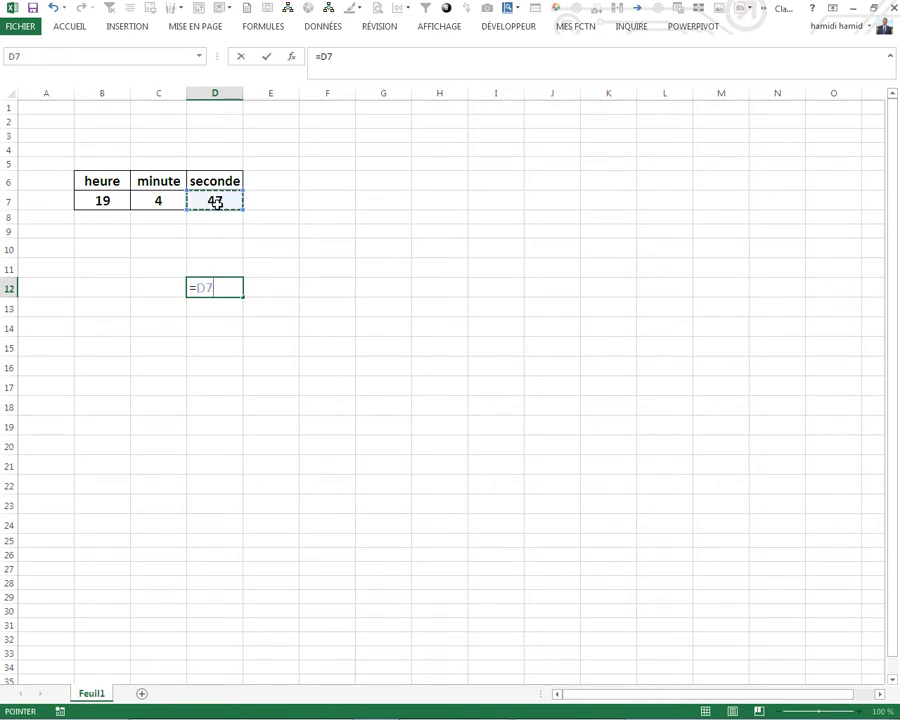
{"action": "key", "text": "Return"}
{"action": "left_click", "coordinate": [227, 328]}
{"action": "left_click", "coordinate": [232, 309]}
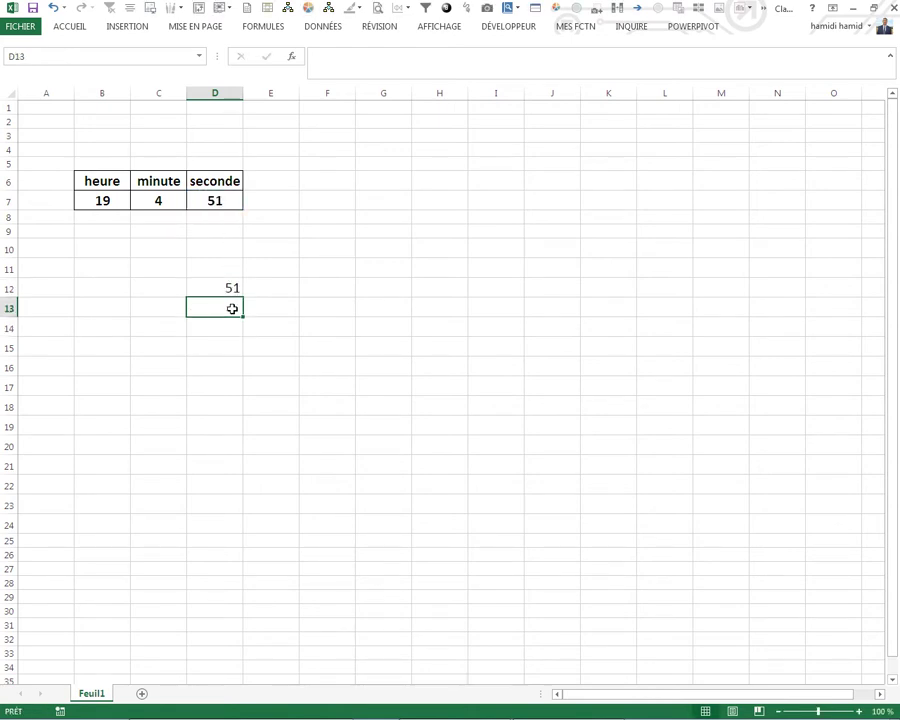
{"action": "type", "text": "0,3"}
{"action": "key", "text": "Return"}
Enter =60-D13-D12 in D14
{"action": "type", "text": "="}
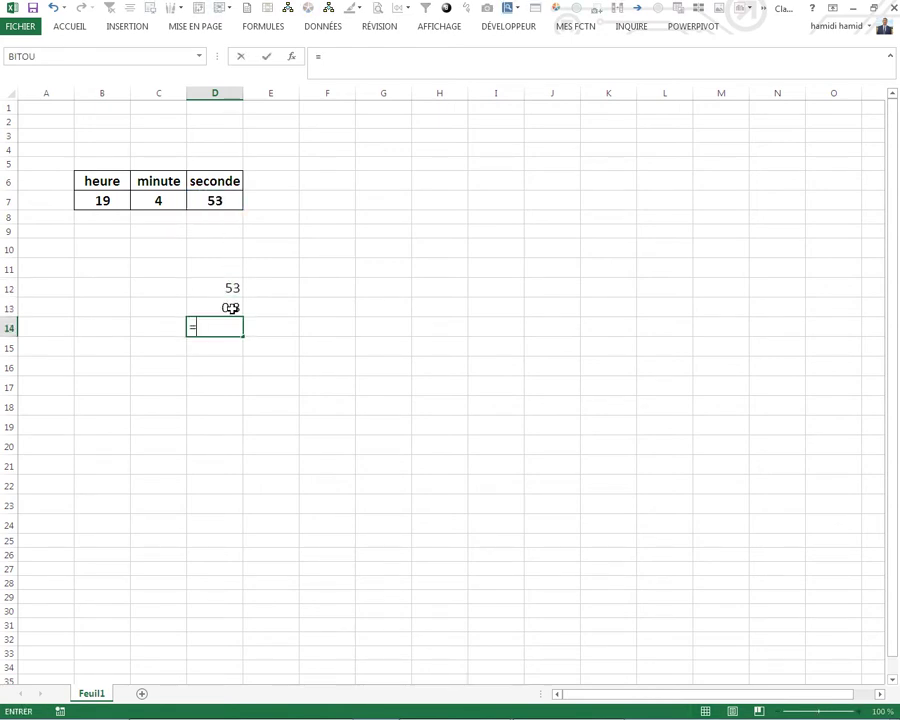
{"action": "type", "text": "60-"}
{"action": "left_click", "coordinate": [230, 308]}
{"action": "type", "text": "-"}
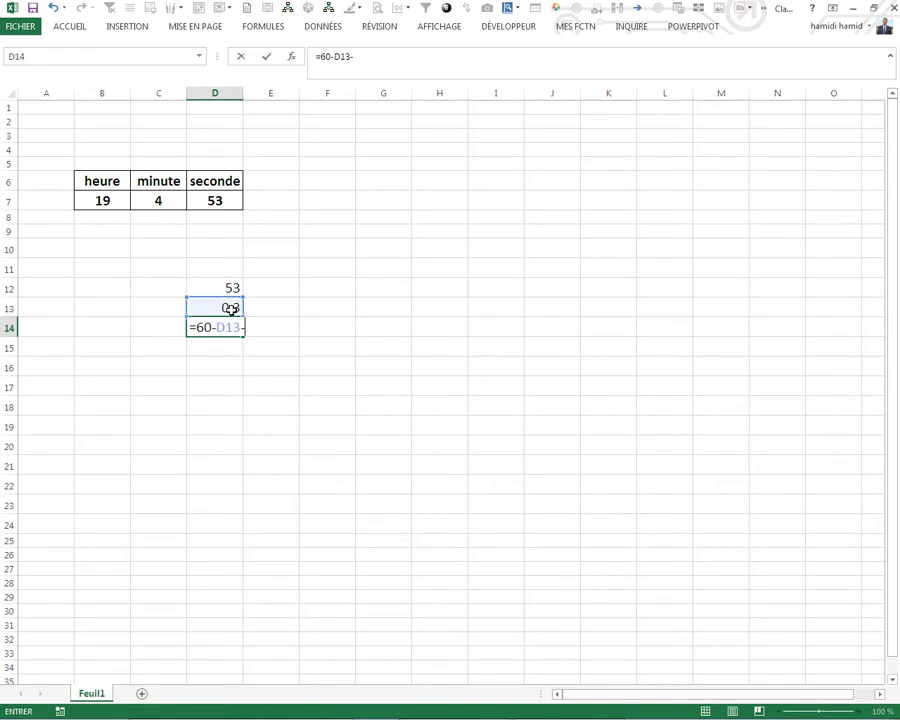
{"action": "left_click", "coordinate": [229, 285]}
{"action": "key", "text": "Return"}
Label C12 'seconde' and C13 'aiguille'
{"action": "left_click", "coordinate": [157, 290]}
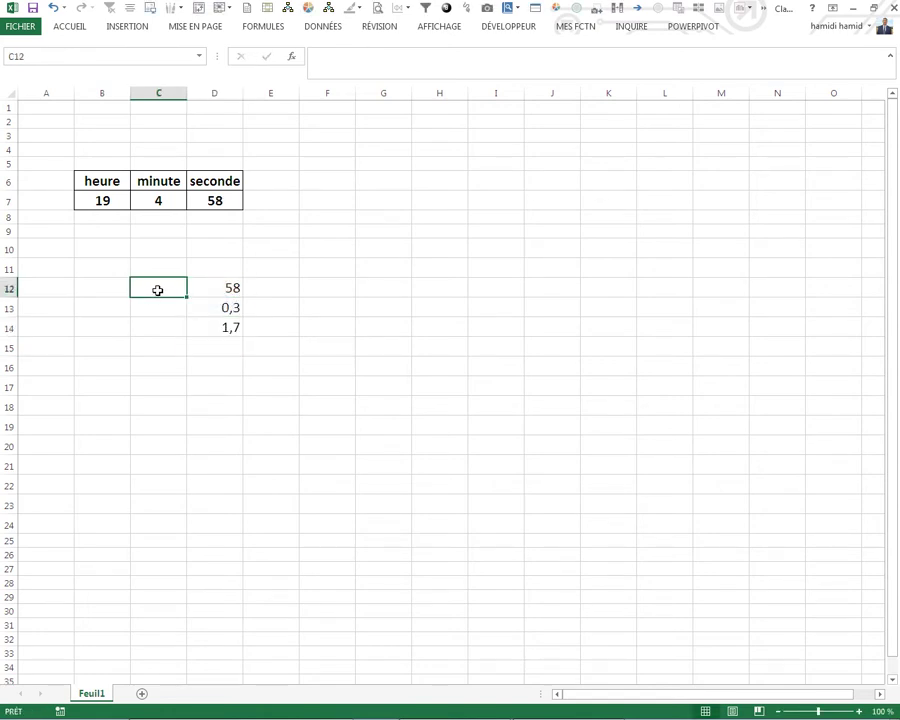
{"action": "type", "text": "seco"}
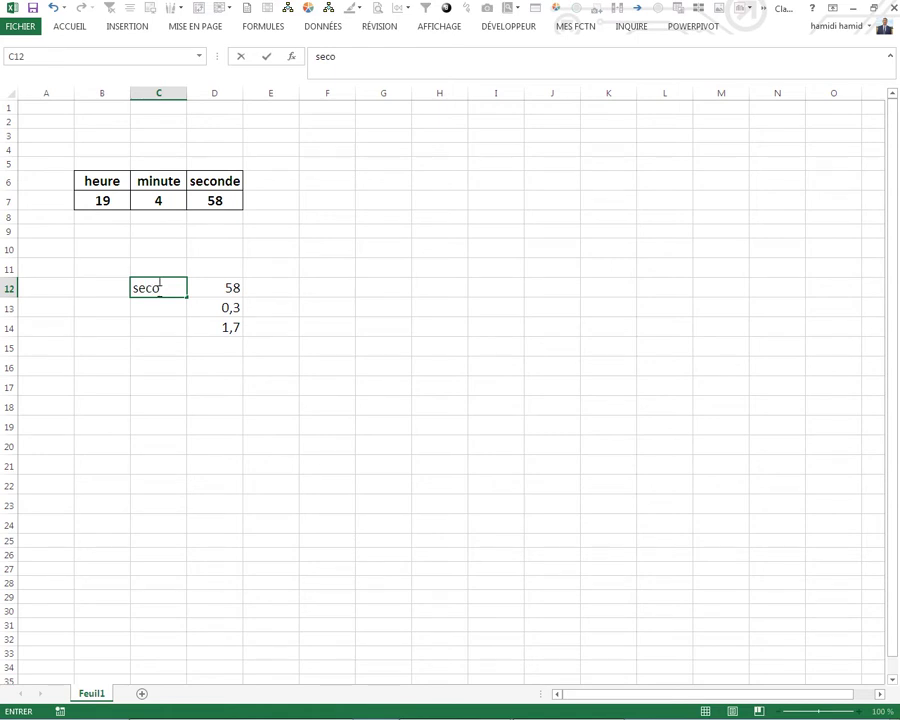
{"action": "type", "text": "nde"}
{"action": "left_click", "coordinate": [154, 314]}
{"action": "type", "text": "aigui"}
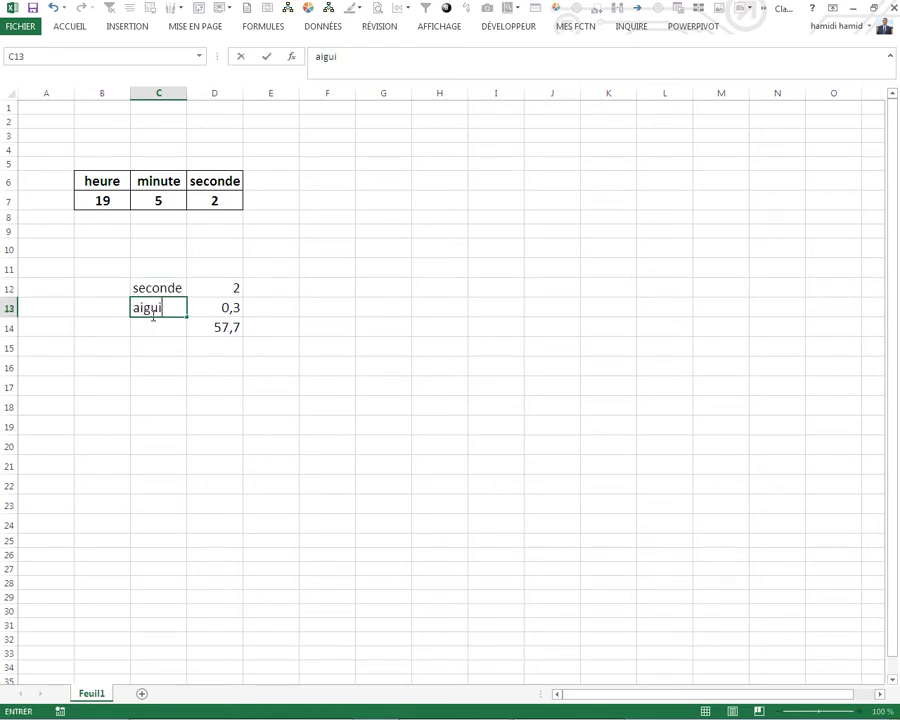
{"action": "type", "text": "lle"}
Copy the C12:D14 block and paste copies at C18 and C23
{"action": "left_click", "coordinate": [158, 410]}
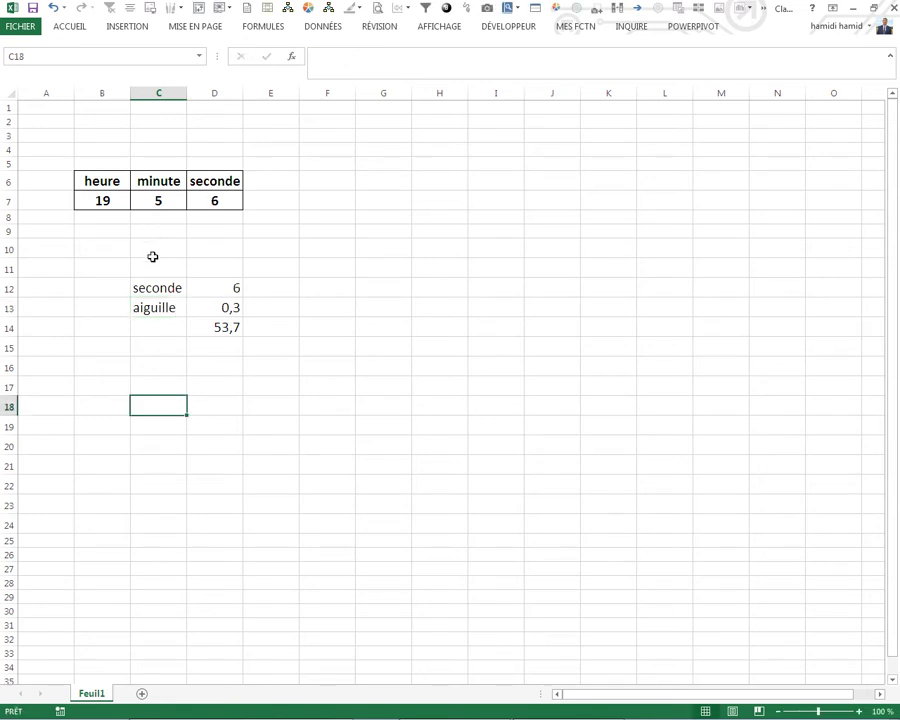
{"action": "left_click_drag", "start_coordinate": [156, 284], "coordinate": [212, 325]}
{"action": "key", "text": "ctrl+c"}
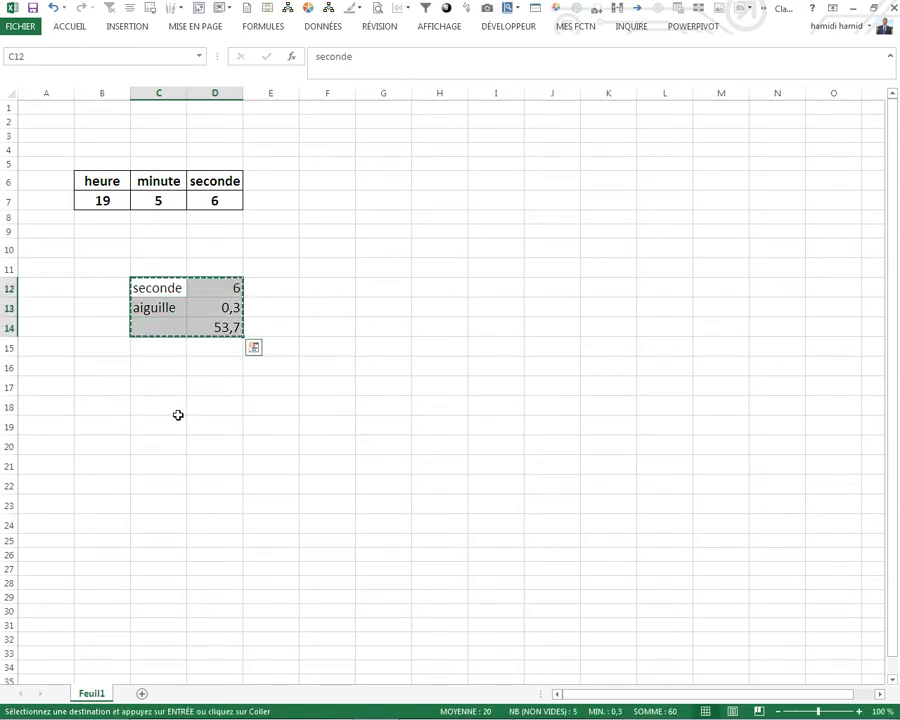
{"action": "left_click", "coordinate": [179, 410]}
{"action": "key", "text": "ctrl+v"}
{"action": "left_click", "coordinate": [172, 498]}
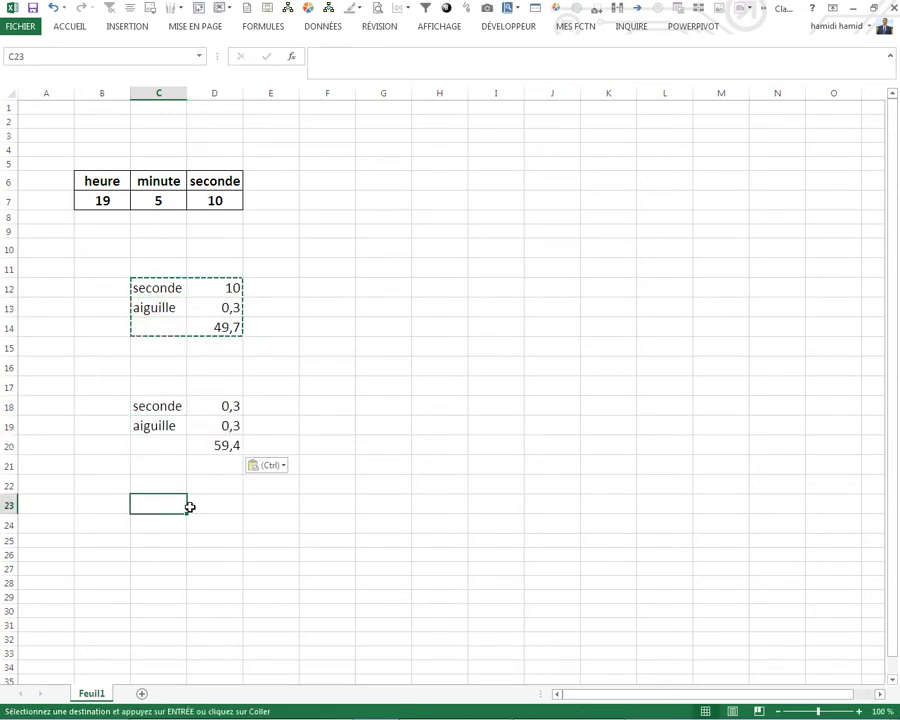
{"action": "key", "text": "ctrl+v"}
Relabel the copies 'minute' in C18 and 'heure' in C23
{"action": "left_click", "coordinate": [160, 405]}
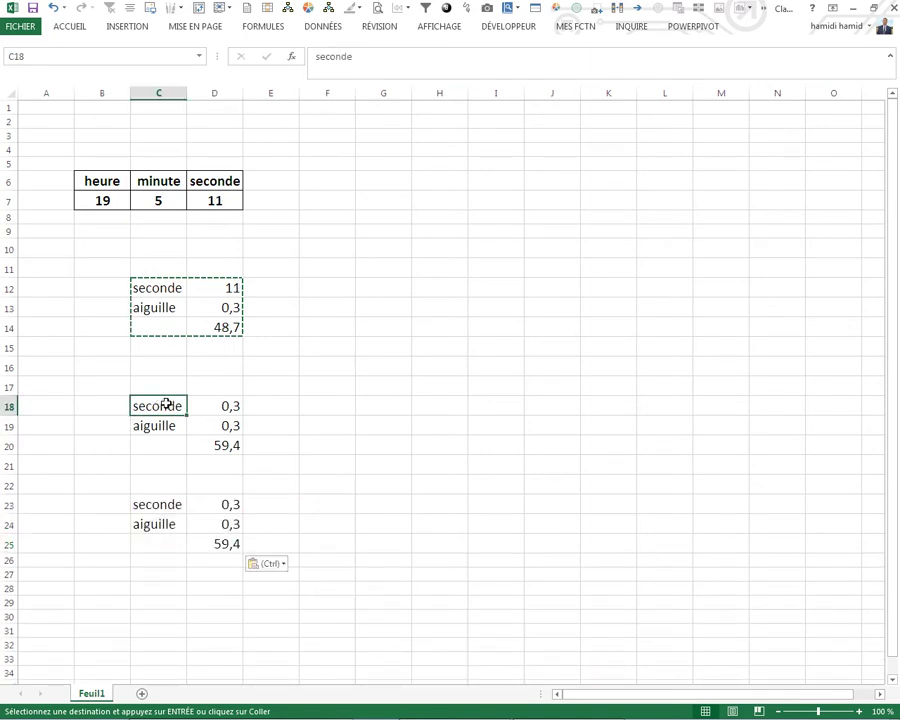
{"action": "key", "text": "Escape"}
{"action": "type", "text": "miny"}
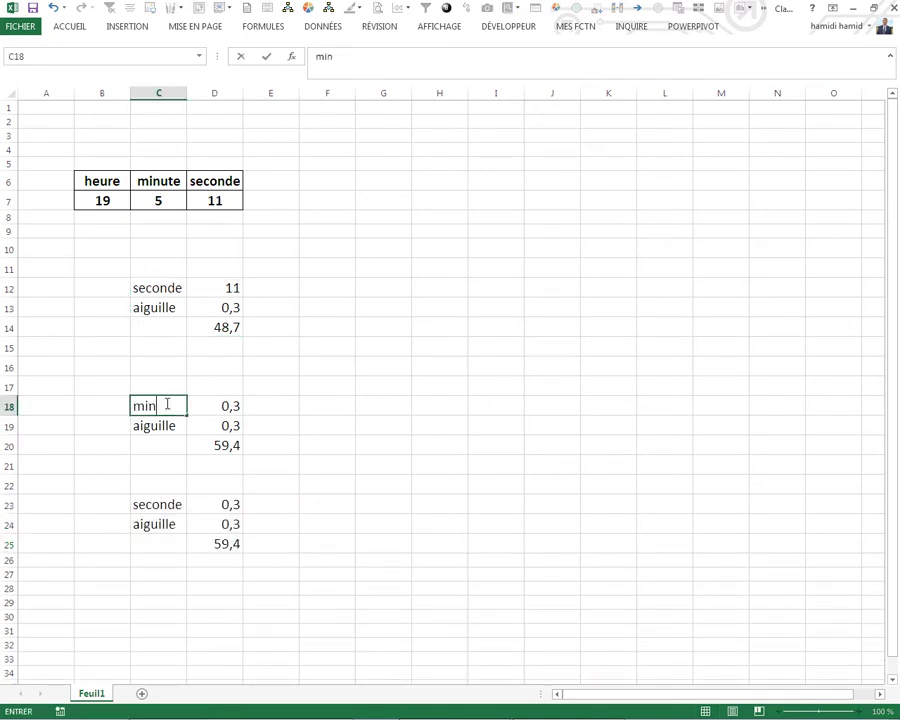
{"action": "left_click", "coordinate": [147, 506]}
{"action": "type", "text": "heure"}
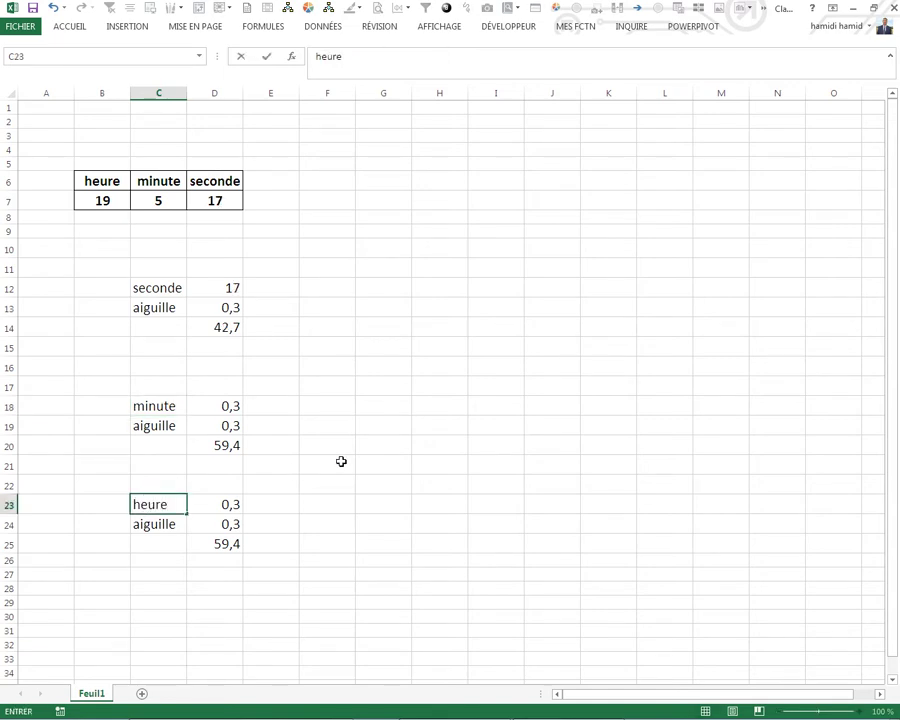
{"action": "left_click", "coordinate": [341, 461]}
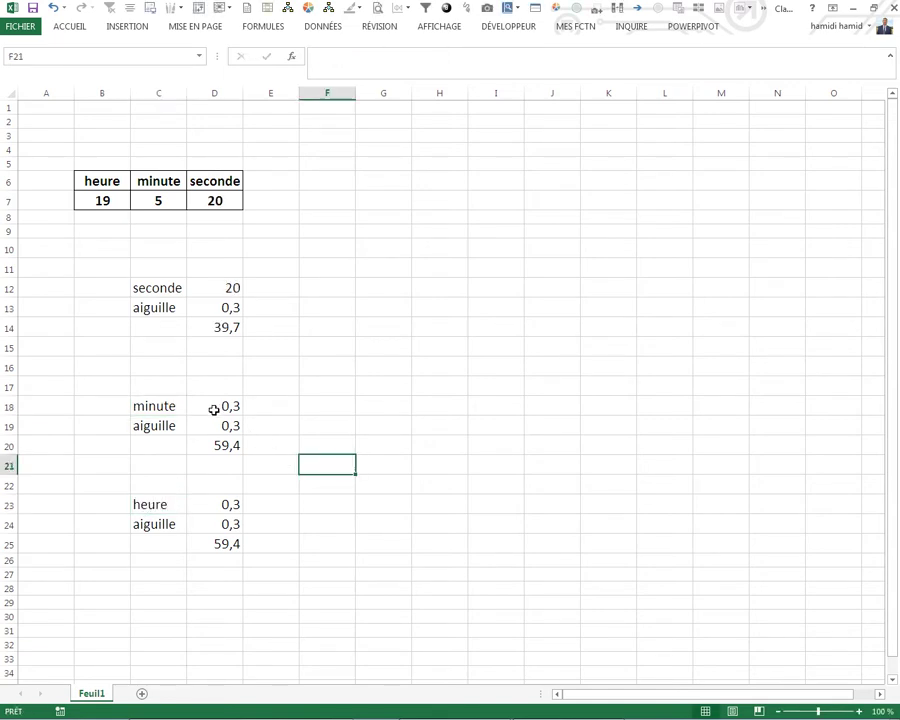
{"action": "left_click", "coordinate": [214, 406]}
Link D18 to the minute in C7 and D23 to the hour in B7
{"action": "type", "text": "="}
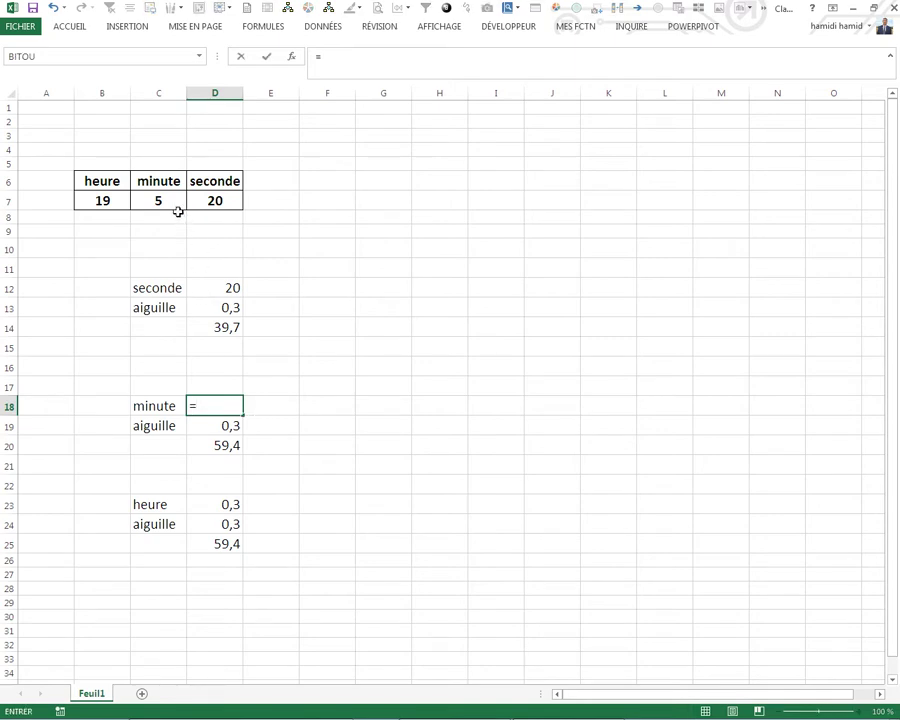
{"action": "left_click", "coordinate": [172, 201]}
{"action": "key", "text": "Return"}
{"action": "left_click", "coordinate": [228, 500]}
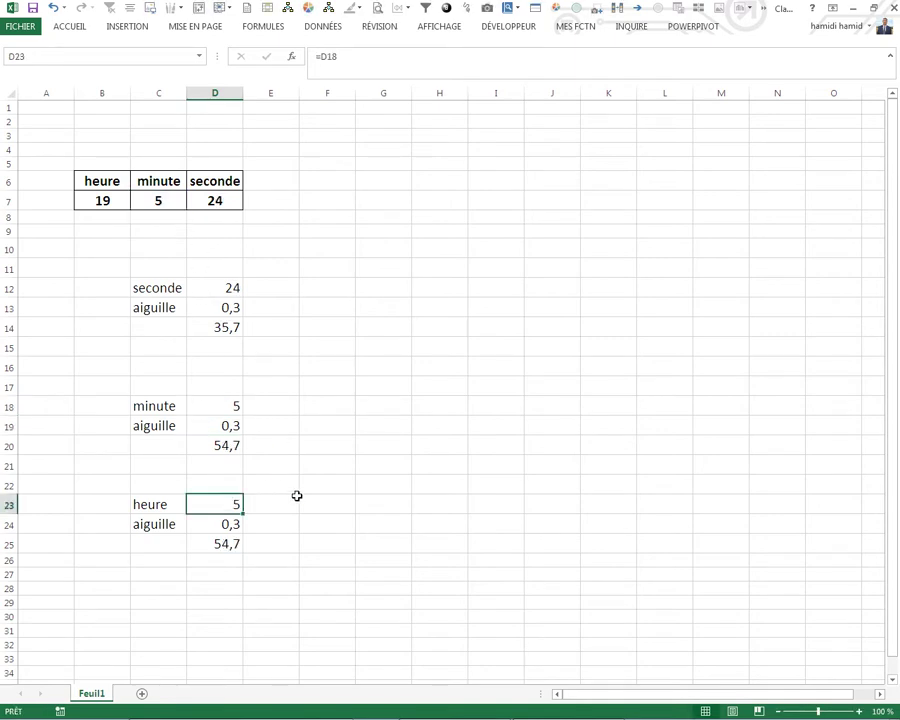
{"action": "type", "text": "="}
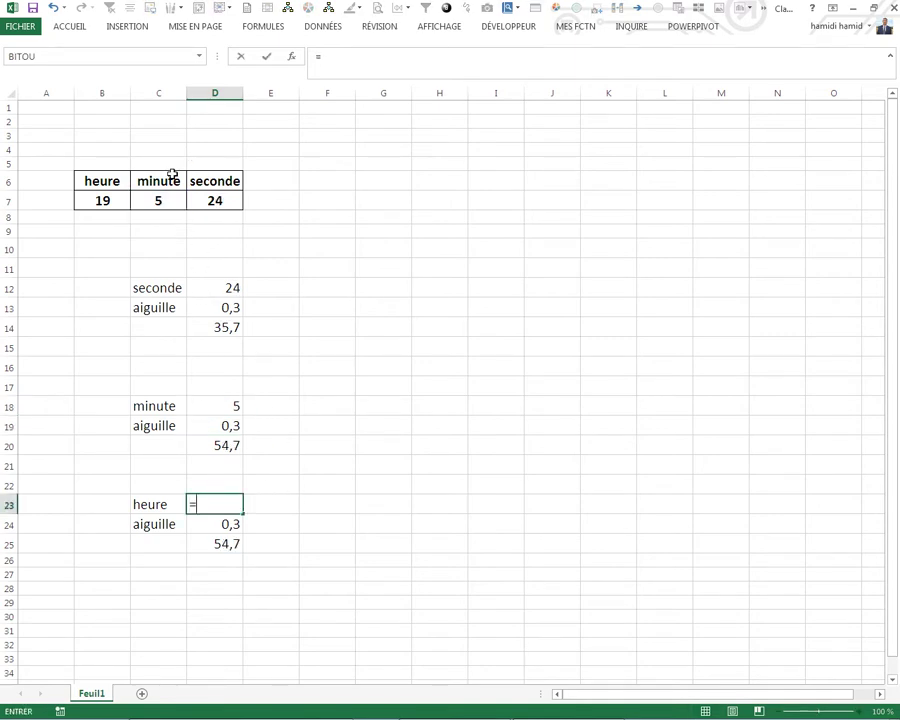
{"action": "left_click", "coordinate": [122, 199]}
{"action": "key", "text": "Return"}
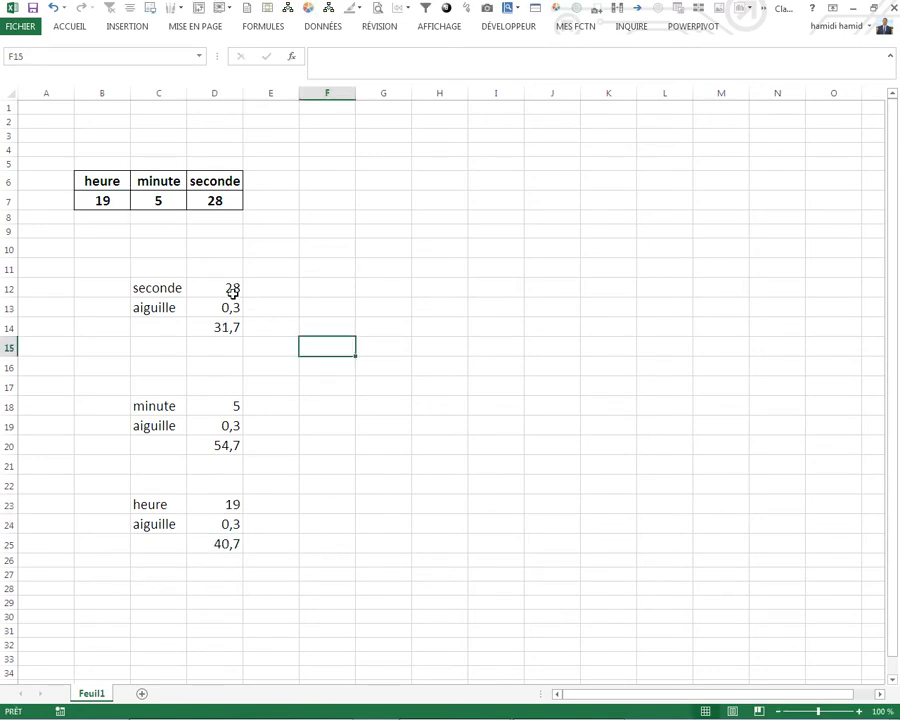
Check the formulas in D12, D18 and D23 without changing them
{"action": "left_click", "coordinate": [230, 287]}
{"action": "double_click", "coordinate": [232, 288]}
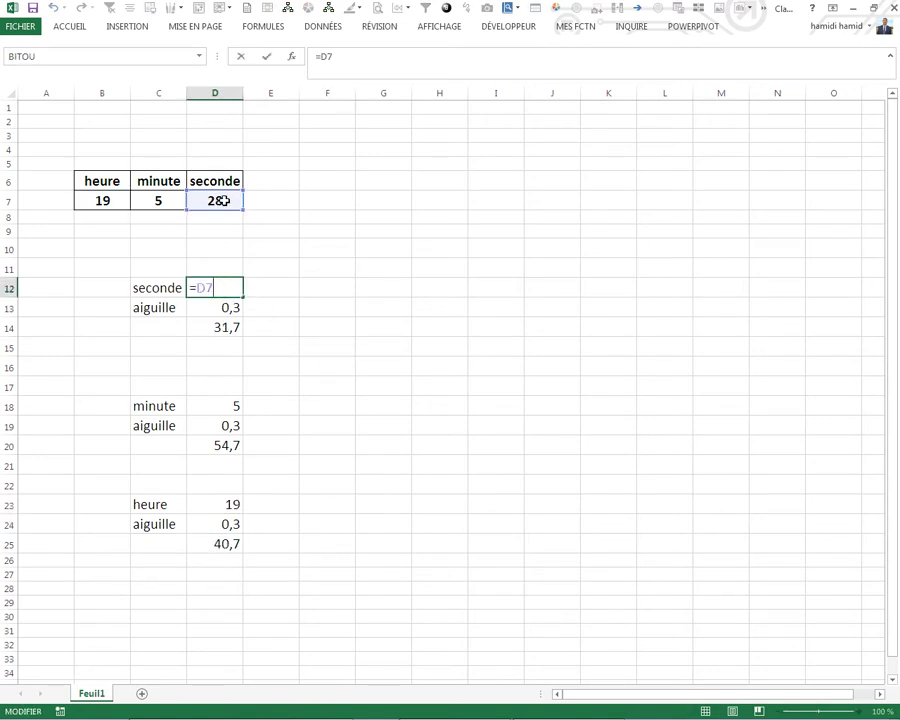
{"action": "key", "text": "Escape"}
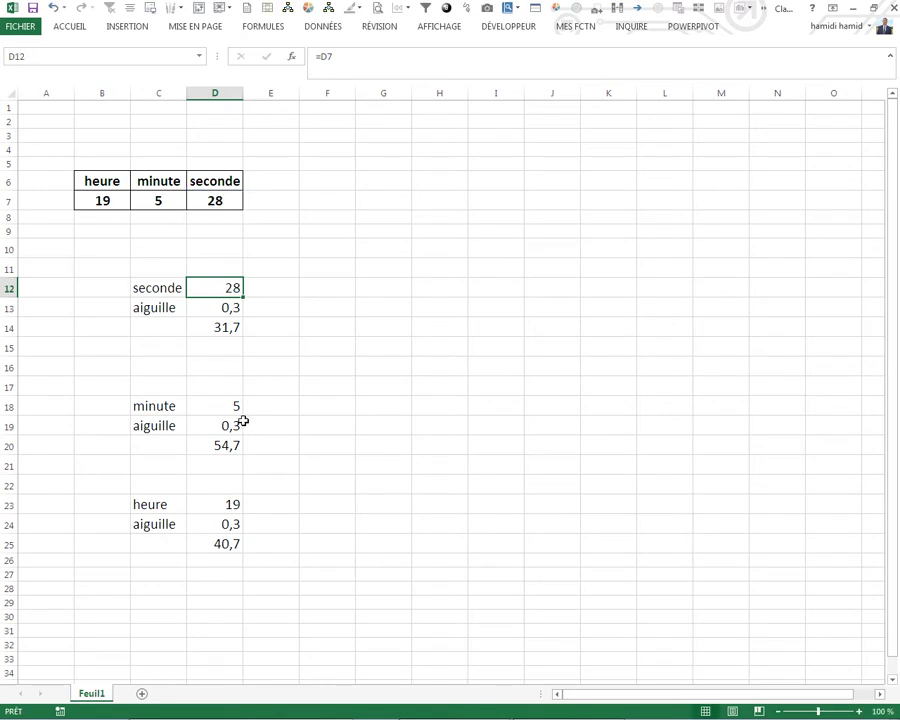
{"action": "left_click", "coordinate": [234, 405]}
{"action": "double_click", "coordinate": [234, 403]}
{"action": "key", "text": "Escape"}
{"action": "double_click", "coordinate": [232, 502]}
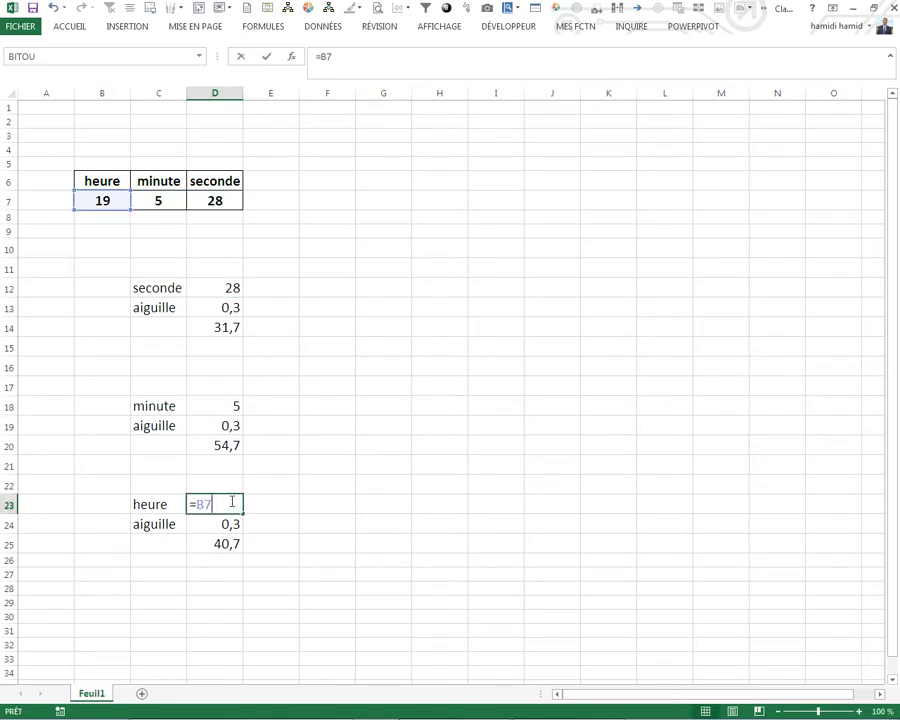
{"action": "key", "text": "Escape"}
Inspect D24 and the D25 formula, then select D24:D25
{"action": "left_click", "coordinate": [296, 500]}
{"action": "left_click", "coordinate": [225, 527]}
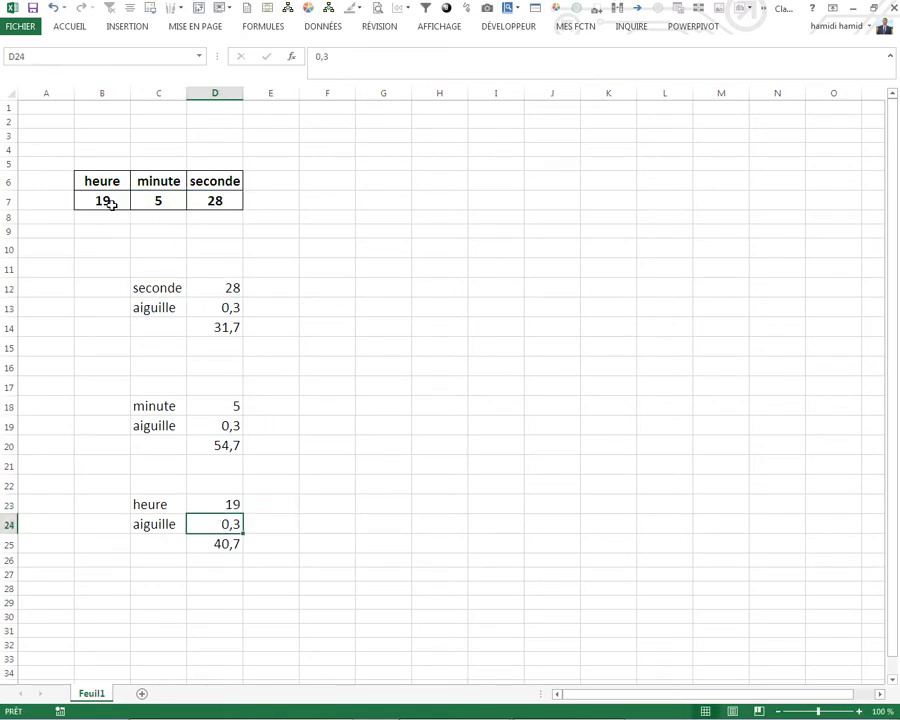
{"action": "left_click", "coordinate": [228, 545]}
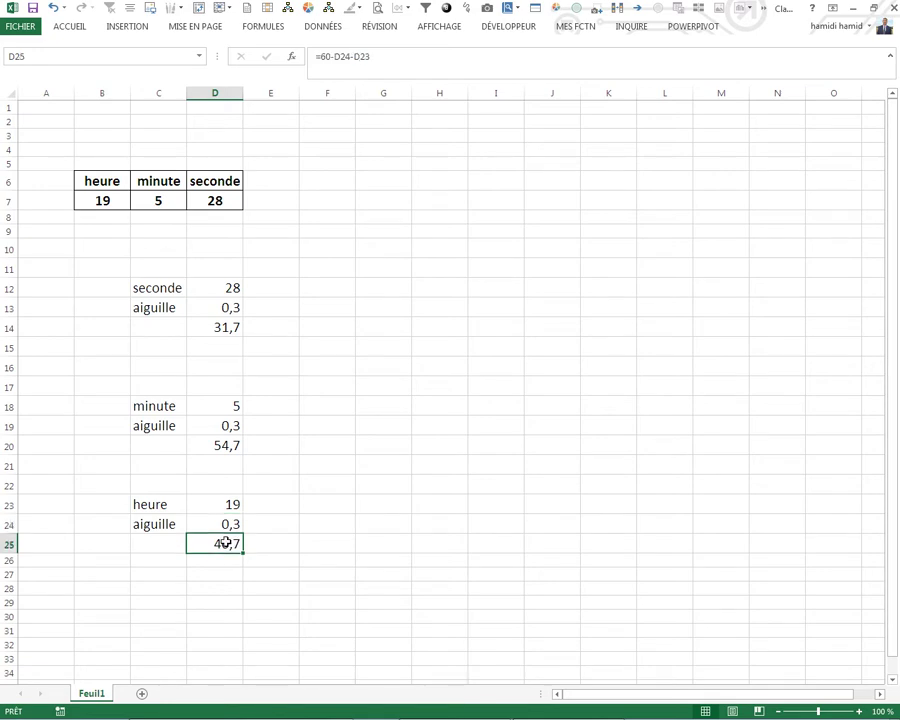
{"action": "double_click", "coordinate": [228, 543]}
{"action": "left_click", "coordinate": [306, 490]}
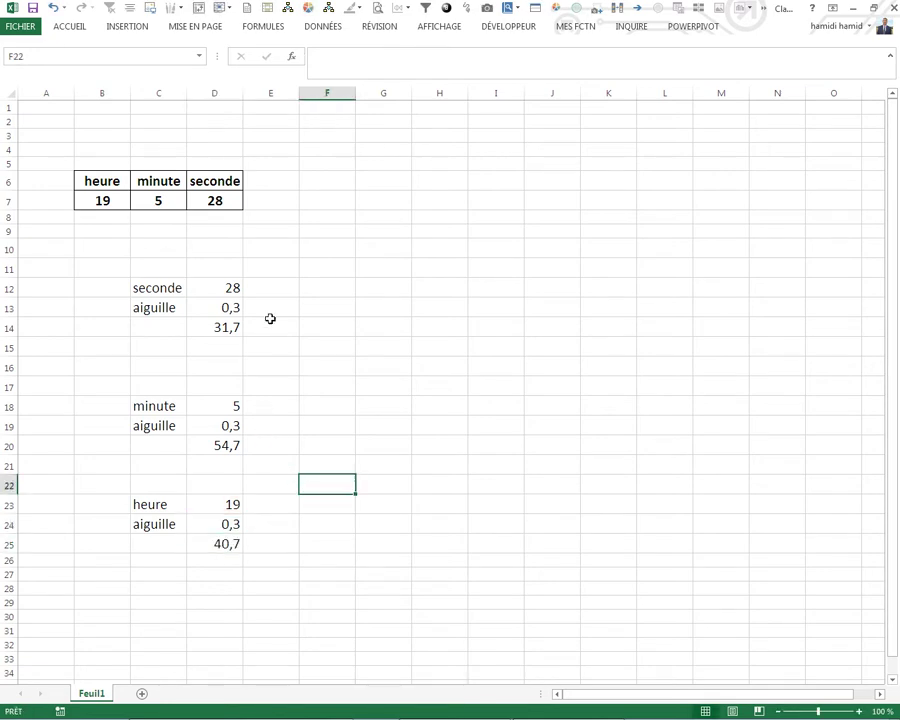
{"action": "left_click", "coordinate": [259, 504]}
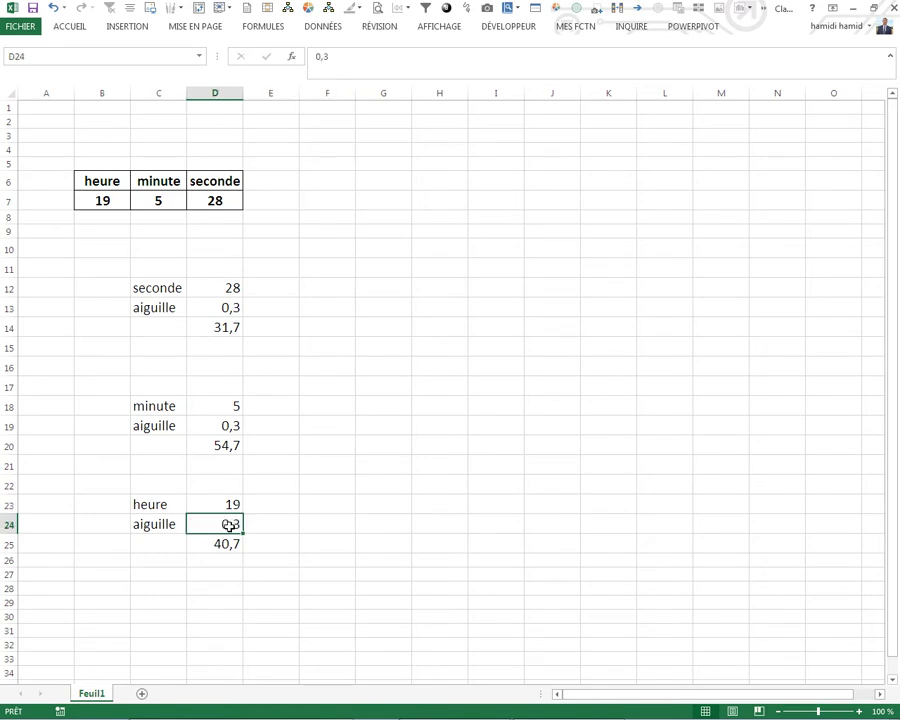
{"action": "left_click_drag", "start_coordinate": [229, 524], "coordinate": [231, 537]}
Clear D24:D25 and enter =SI(D23>12;D23-12;D23) in E23
{"action": "key", "text": "Delete"}
{"action": "left_click", "coordinate": [273, 514]}
{"action": "left_click", "coordinate": [276, 508]}
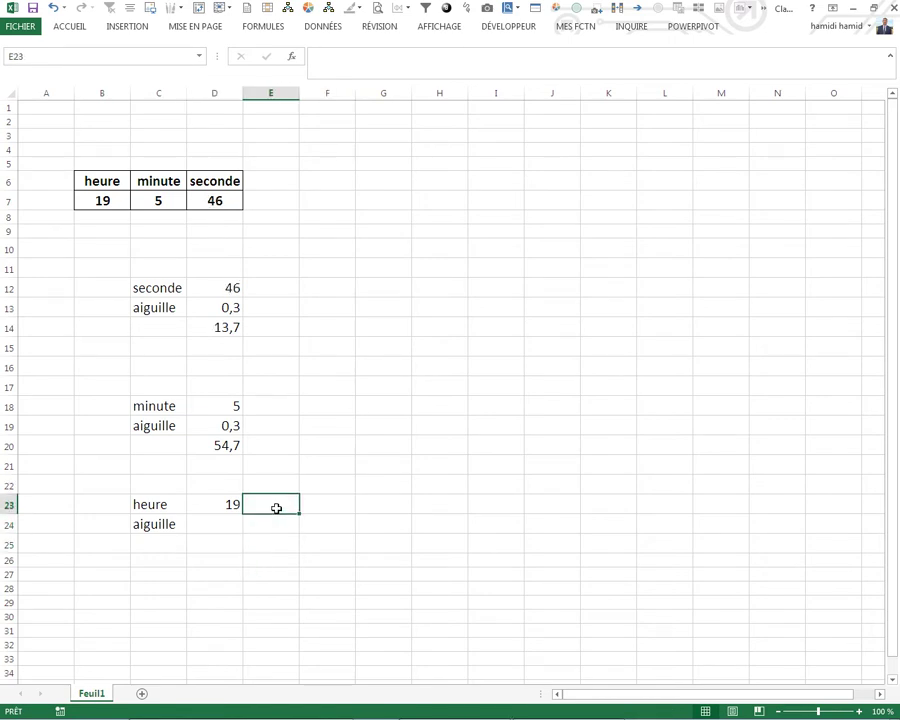
{"action": "type", "text": "=si("}
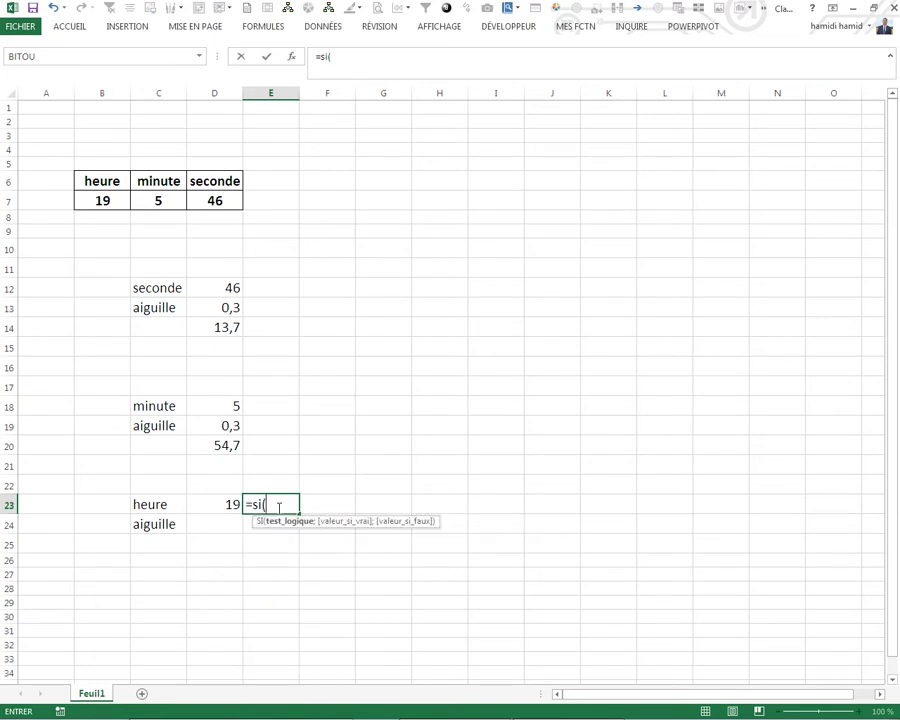
{"action": "left_click", "coordinate": [221, 504]}
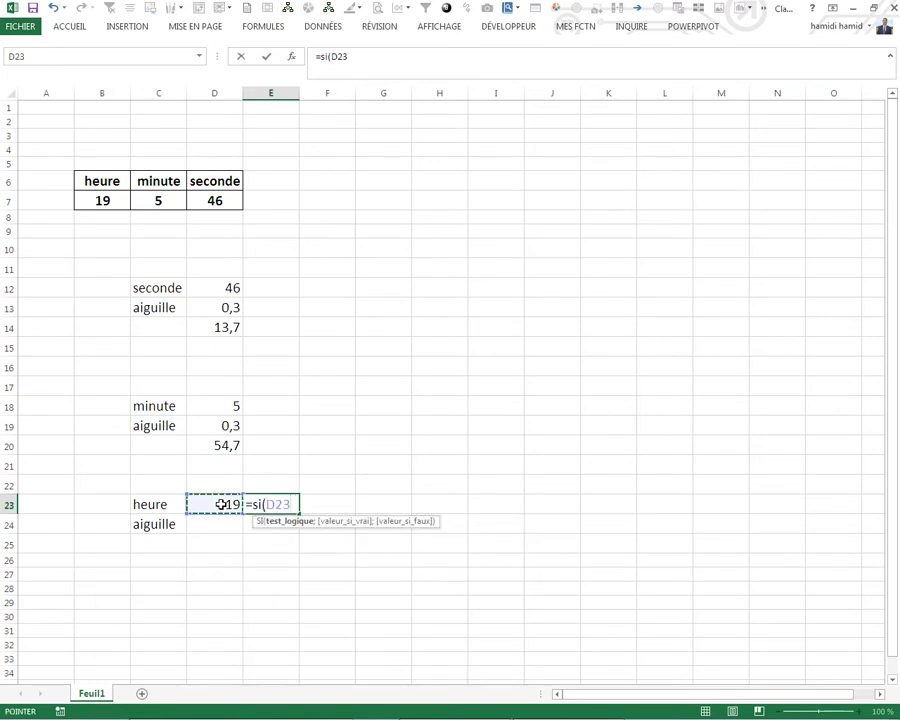
{"action": "type", "text": ">12;"}
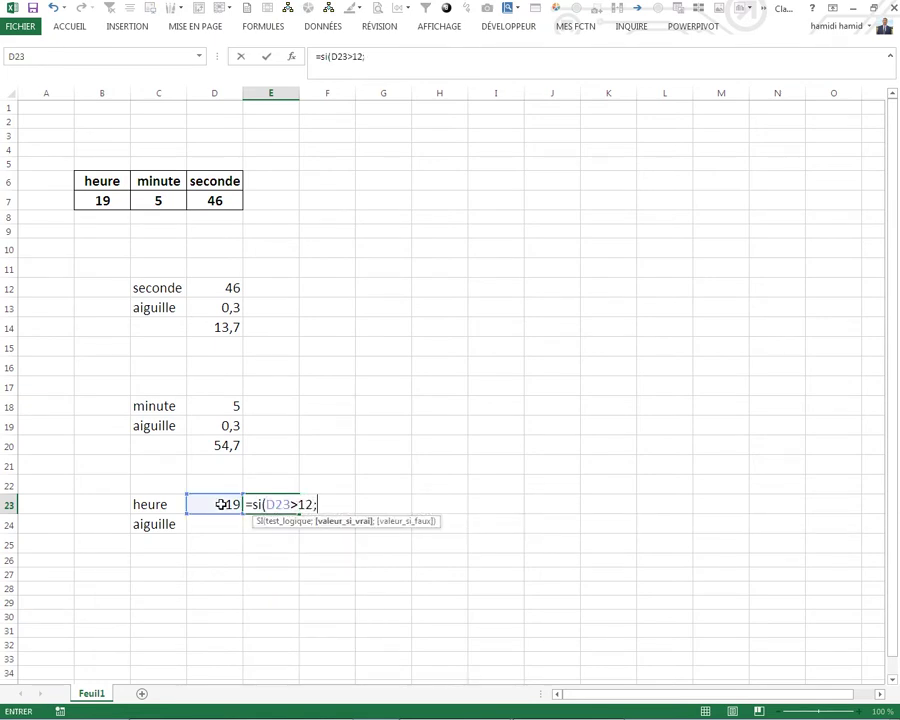
{"action": "left_click", "coordinate": [221, 504]}
{"action": "type", "text": "-12;"}
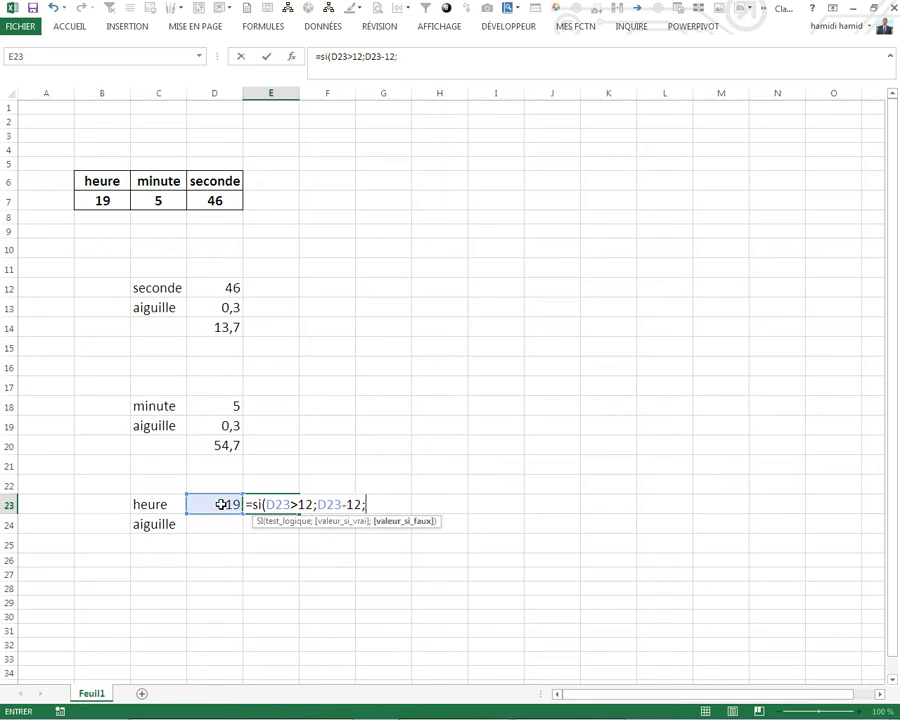
{"action": "left_click", "coordinate": [221, 504]}
{"action": "type", "text": ")"}
{"action": "key", "text": "Return"}
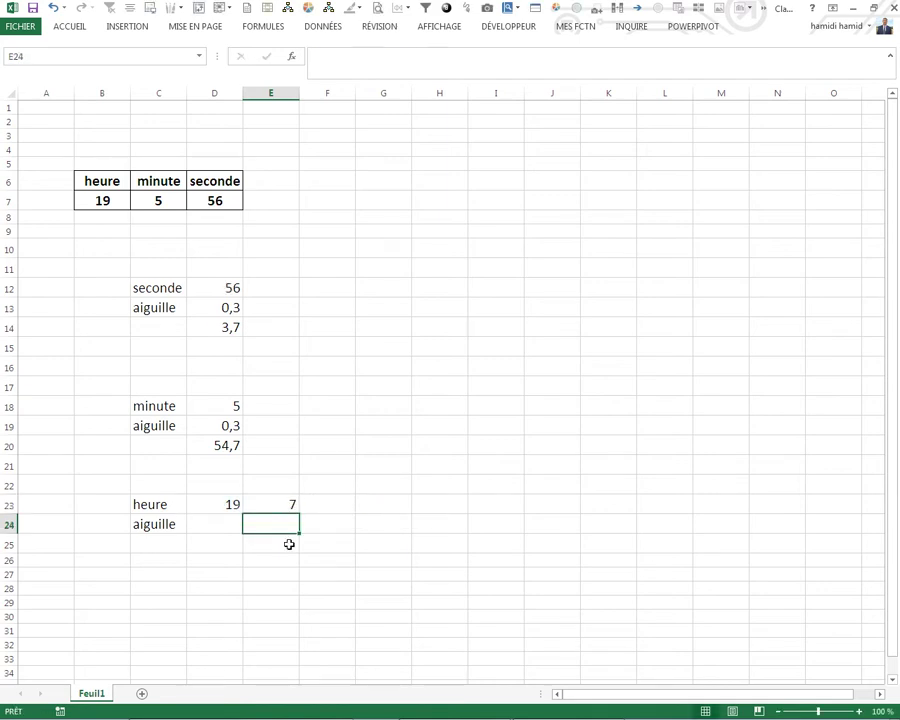
Extend E23 to =(SI(D23>12;D23-12;D23)+D18/60)*5, giving 35,5
{"action": "left_click", "coordinate": [228, 507]}
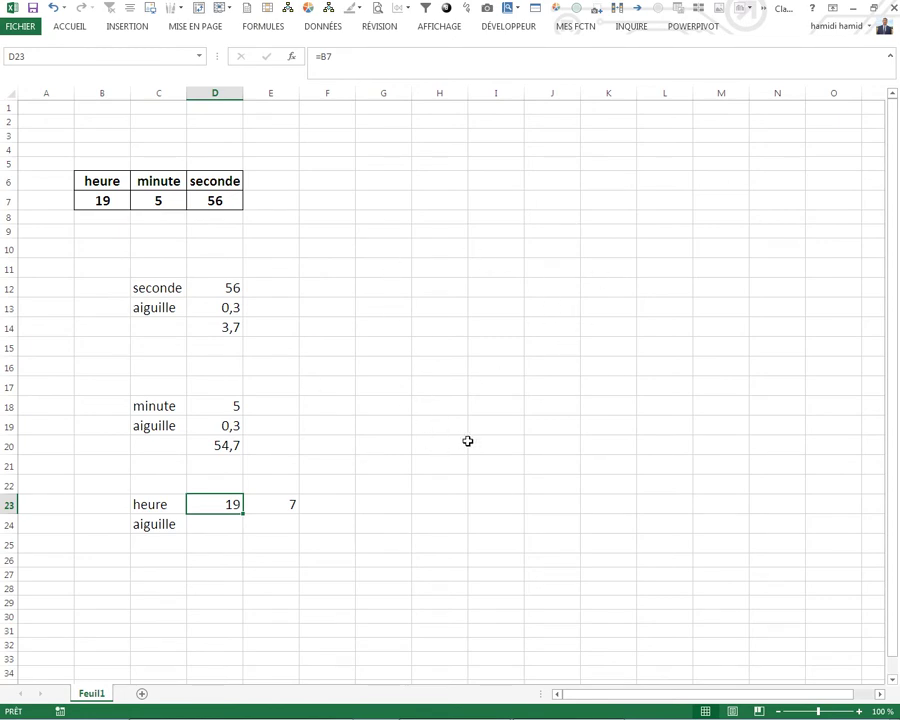
{"action": "left_click", "coordinate": [270, 507]}
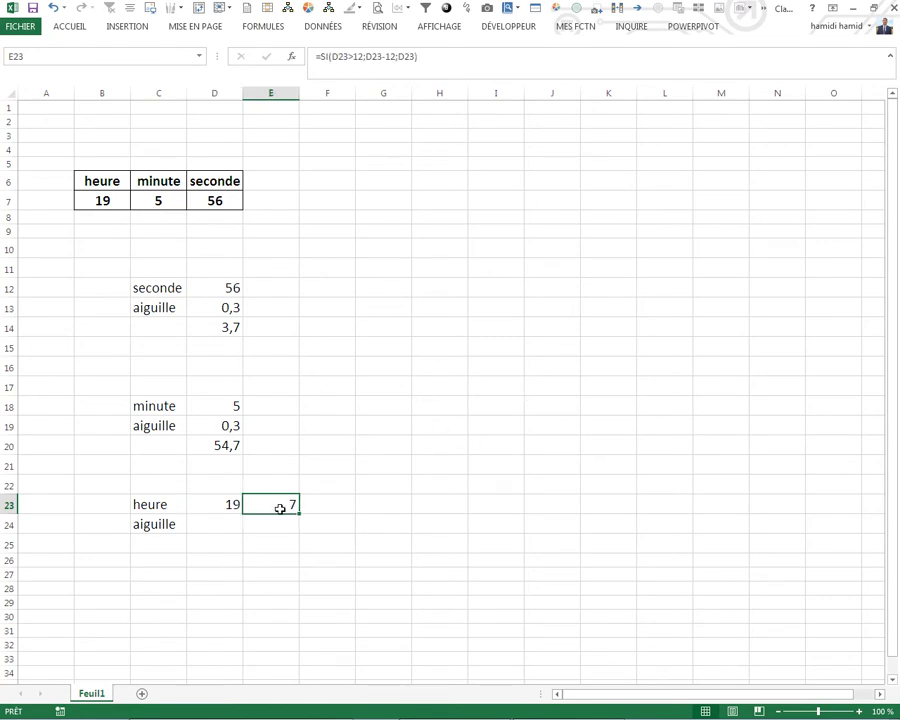
{"action": "left_click", "coordinate": [418, 58]}
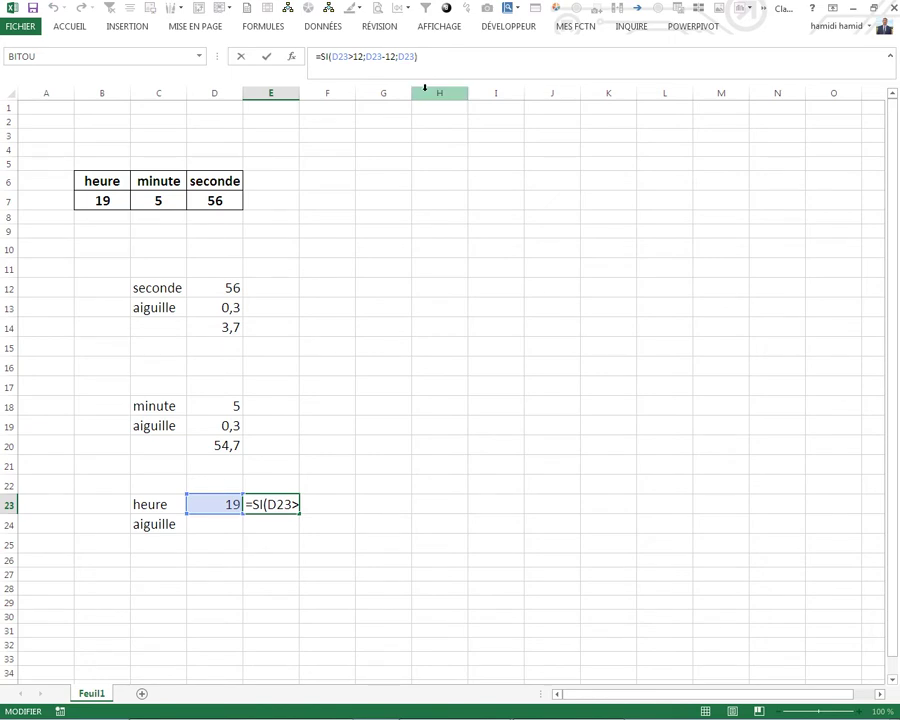
{"action": "type", "text": "+"}
{"action": "left_click", "coordinate": [211, 407]}
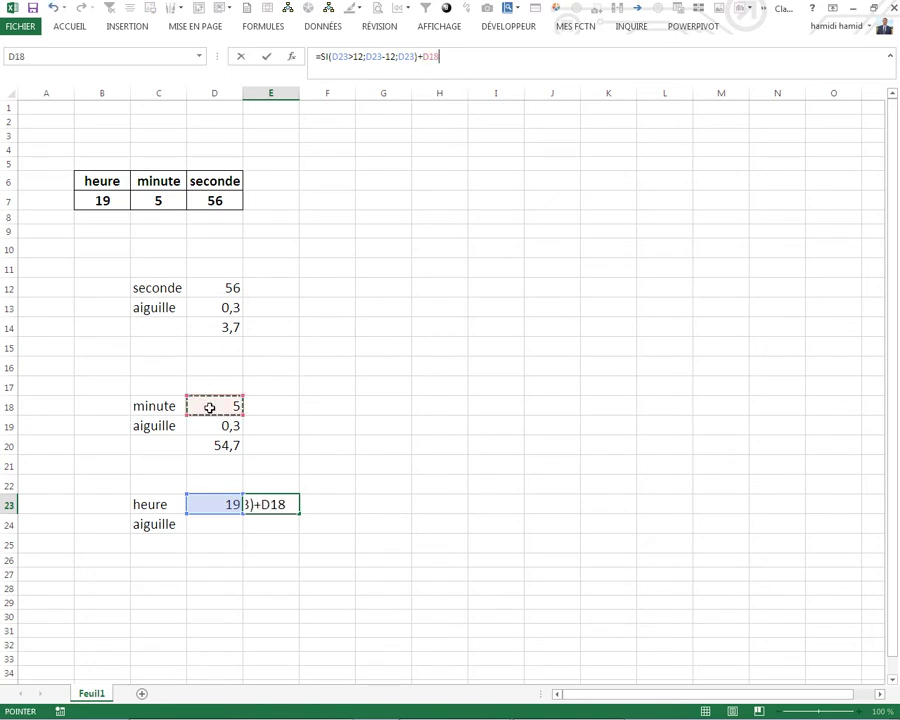
{"action": "type", "text": "/60)"}
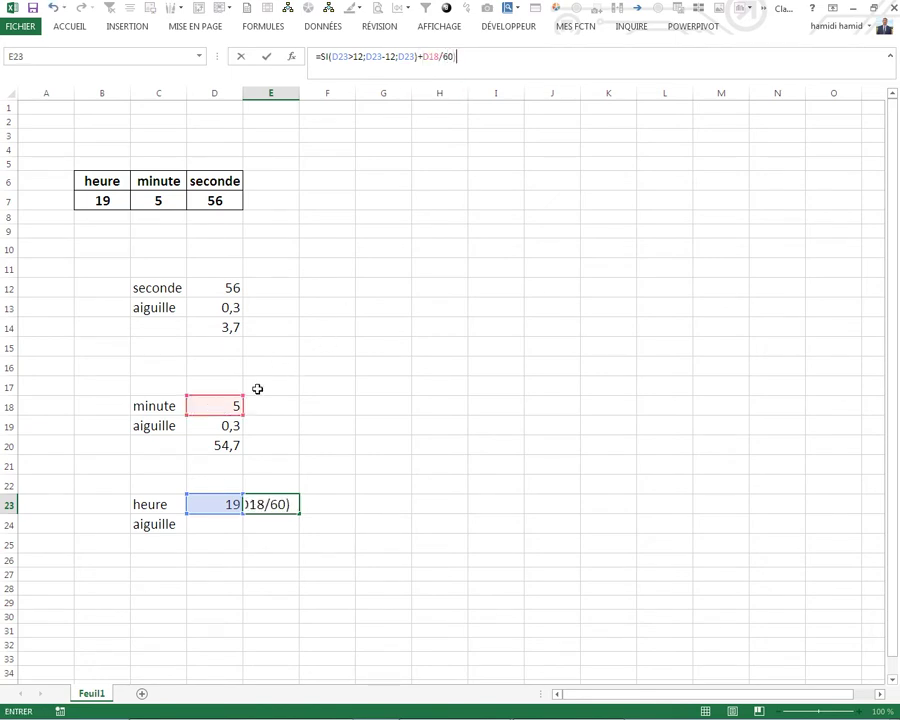
{"action": "left_click", "coordinate": [320, 57]}
{"action": "type", "text": "("}
{"action": "left_click", "coordinate": [470, 59]}
{"action": "type", "text": "*5"}
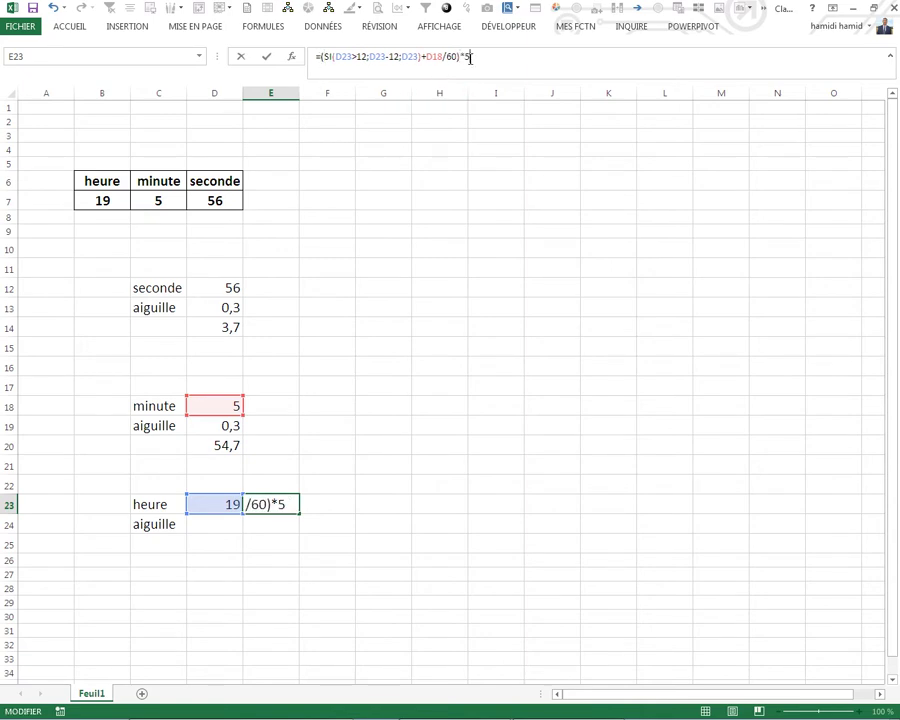
{"action": "key", "text": "Return"}
{"action": "left_click", "coordinate": [420, 444]}
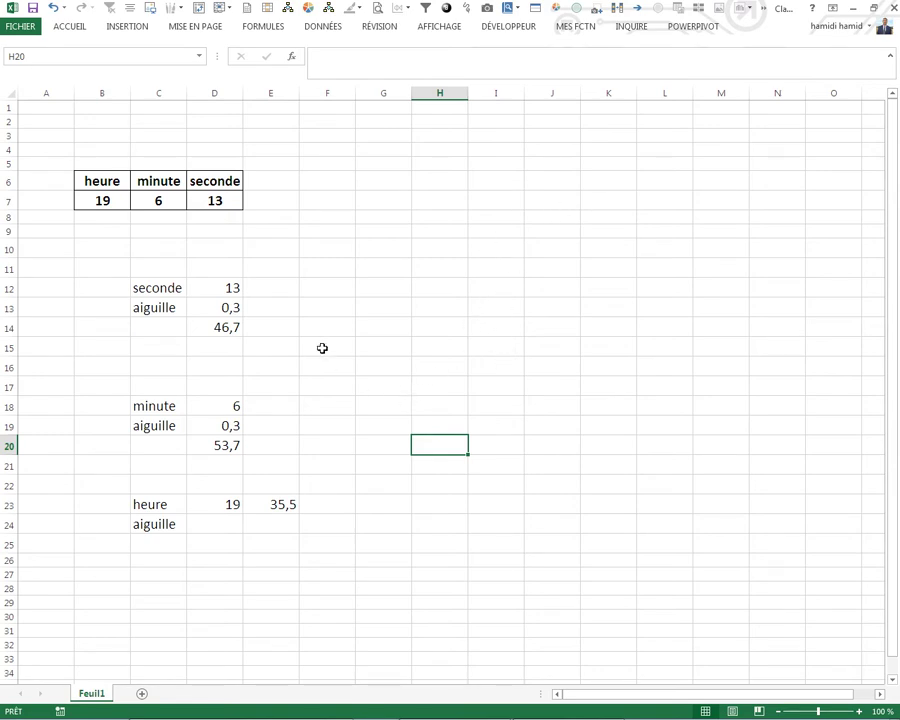
Insert a 2D column chart and place it right of the tables, down to row 21
{"action": "left_click", "coordinate": [418, 307]}
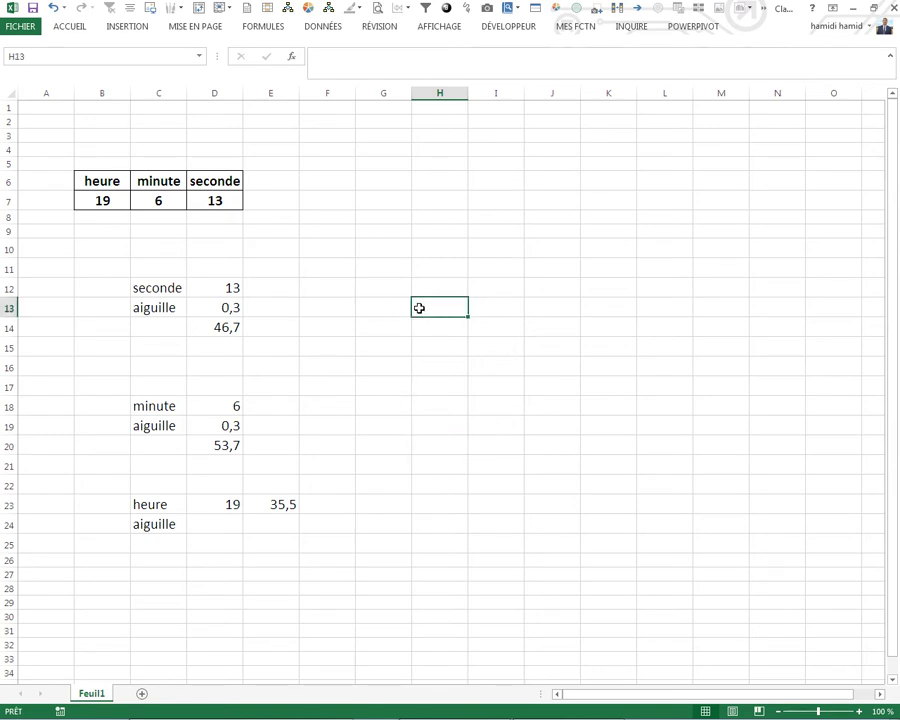
{"action": "left_click", "coordinate": [128, 27]}
{"action": "left_click", "coordinate": [334, 45]}
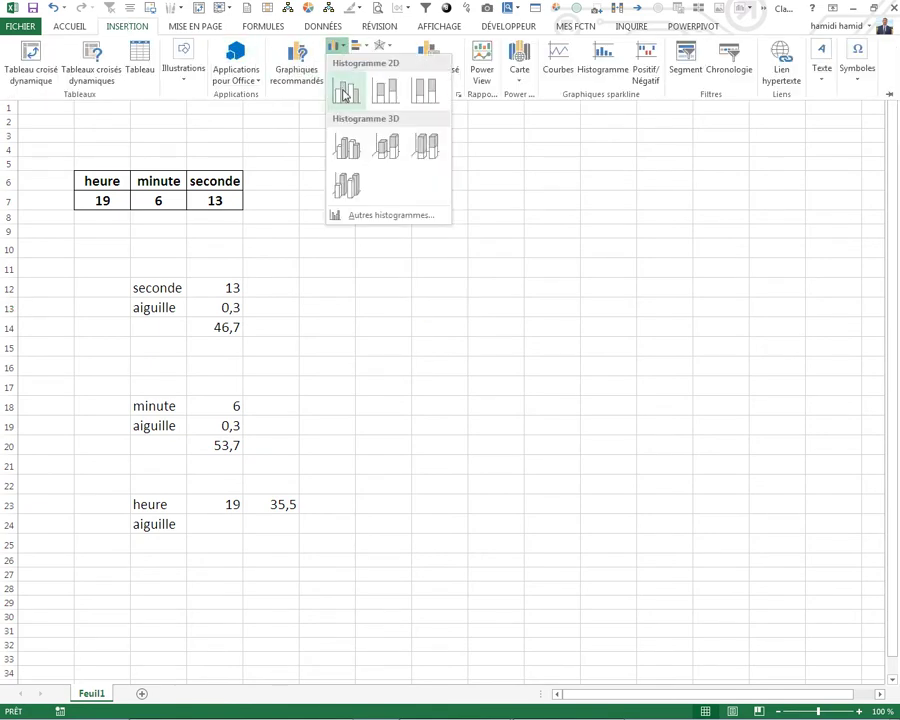
{"action": "left_click", "coordinate": [344, 93]}
{"action": "left_click_drag", "start_coordinate": [462, 306], "coordinate": [547, 192]}
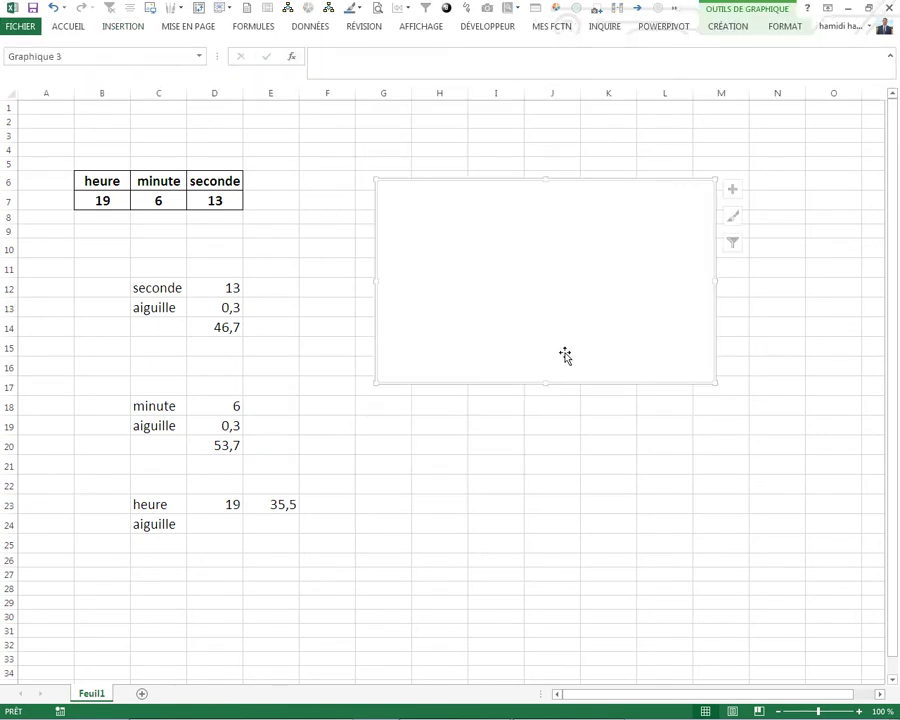
{"action": "left_click_drag", "start_coordinate": [545, 383], "coordinate": [561, 447]}
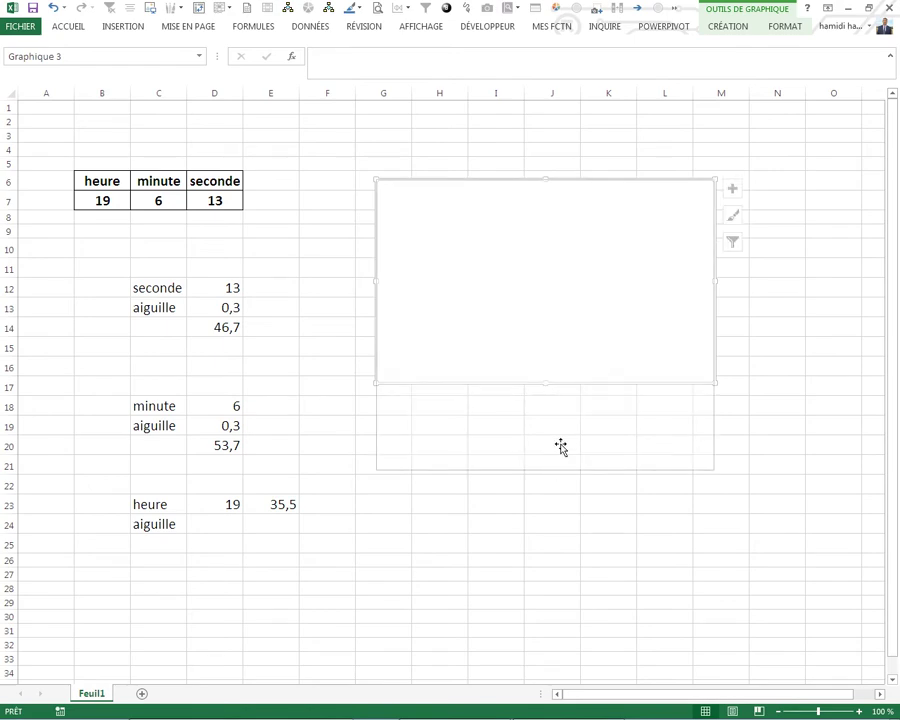
Add a chart series with values D12:D14 for the seconde block
{"action": "right_click", "coordinate": [516, 311]}
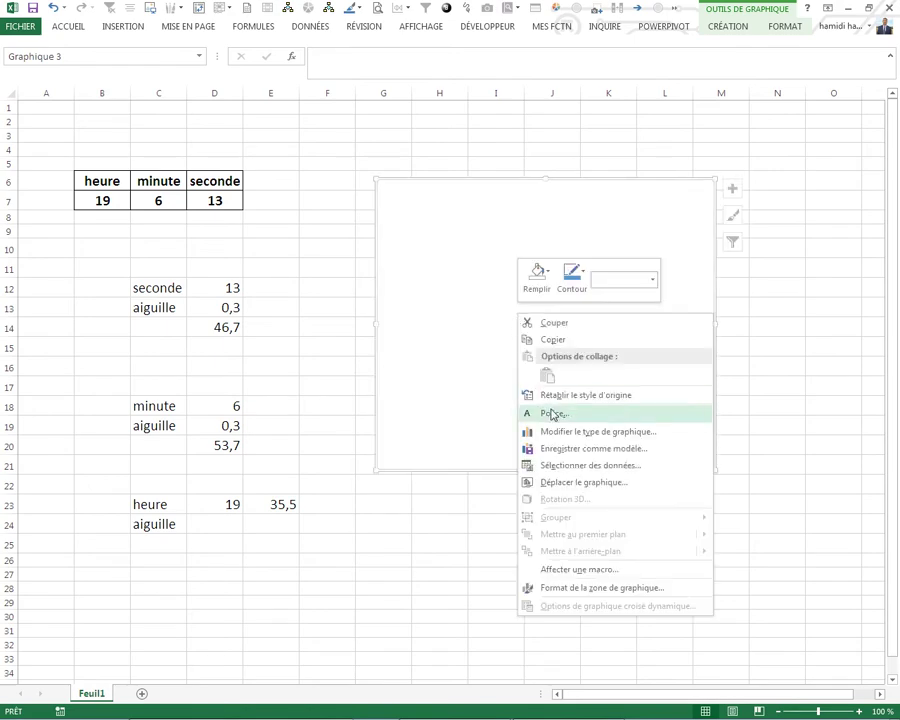
{"action": "left_click", "coordinate": [552, 466]}
{"action": "left_click", "coordinate": [316, 416]}
{"action": "type", "text": "secon"}
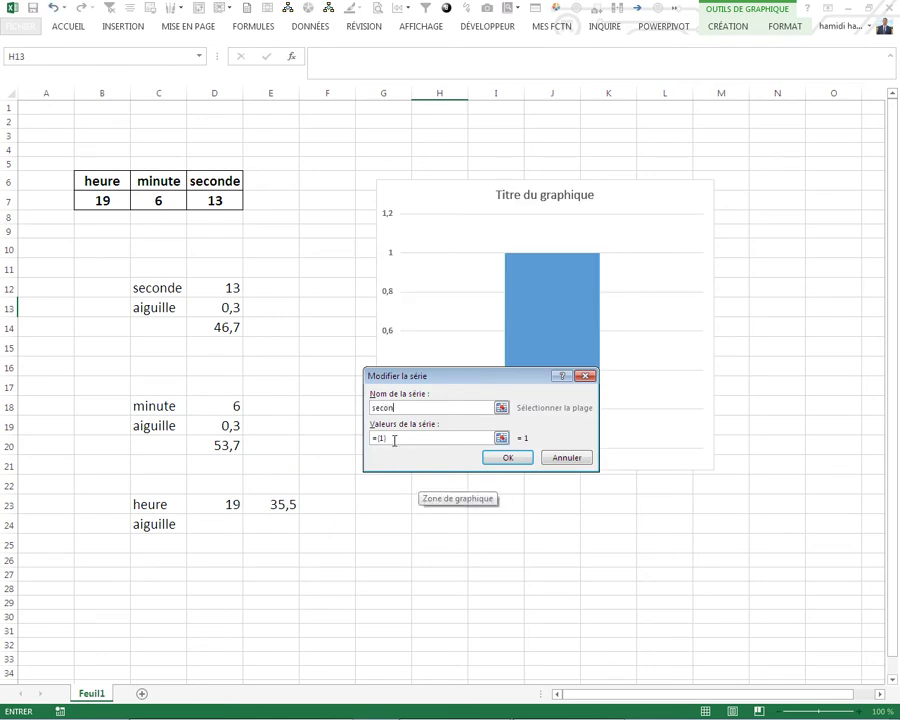
{"action": "type", "text": "de"}
{"action": "left_click_drag", "start_coordinate": [396, 436], "coordinate": [346, 438]}
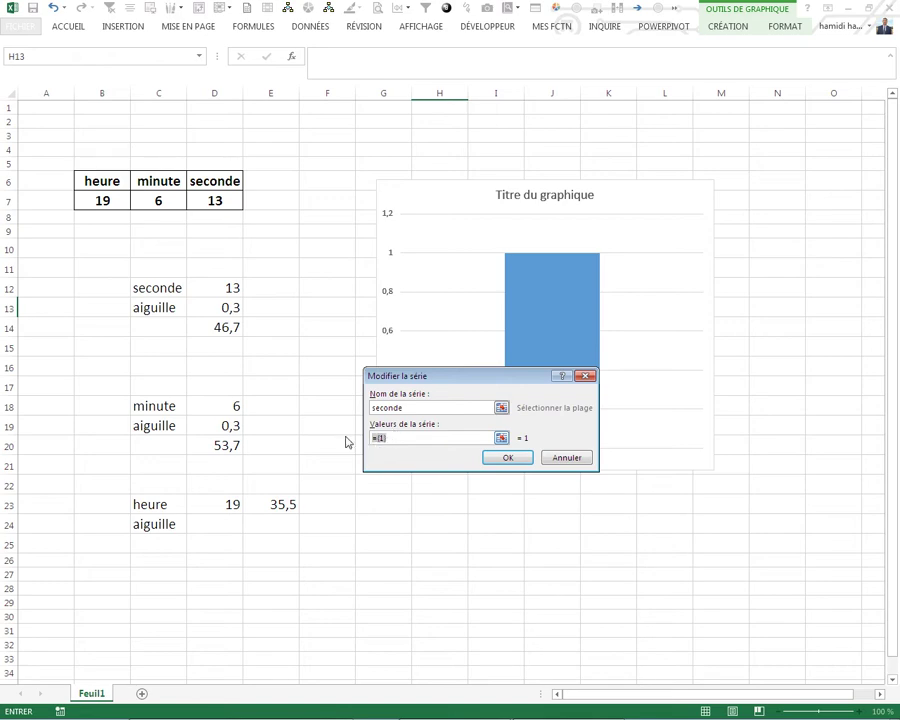
{"action": "key", "text": "BackSpace"}
{"action": "left_click", "coordinate": [219, 291]}
{"action": "left_click_drag", "start_coordinate": [221, 305], "coordinate": [219, 327]}
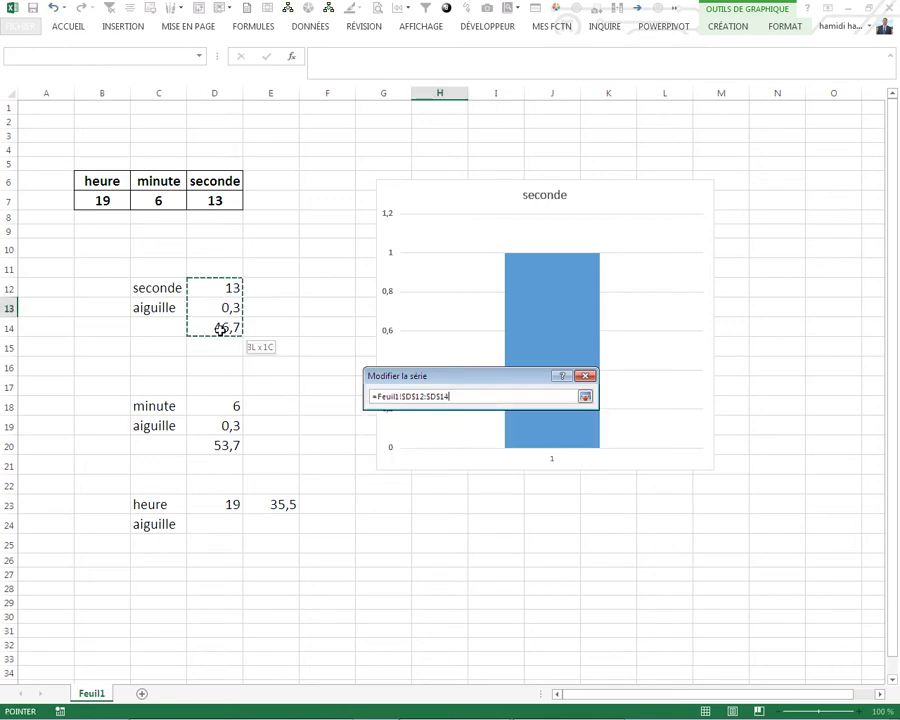
{"action": "left_click", "coordinate": [500, 457]}
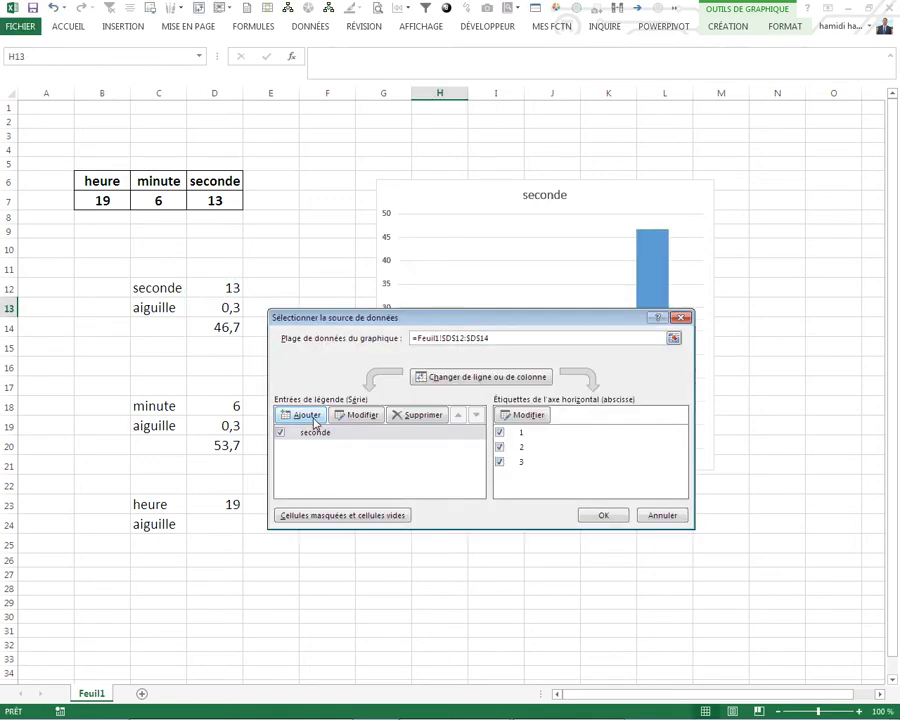
Add the minute series D18:D20 and heure series E23:E25, then apply
{"action": "left_click", "coordinate": [302, 414]}
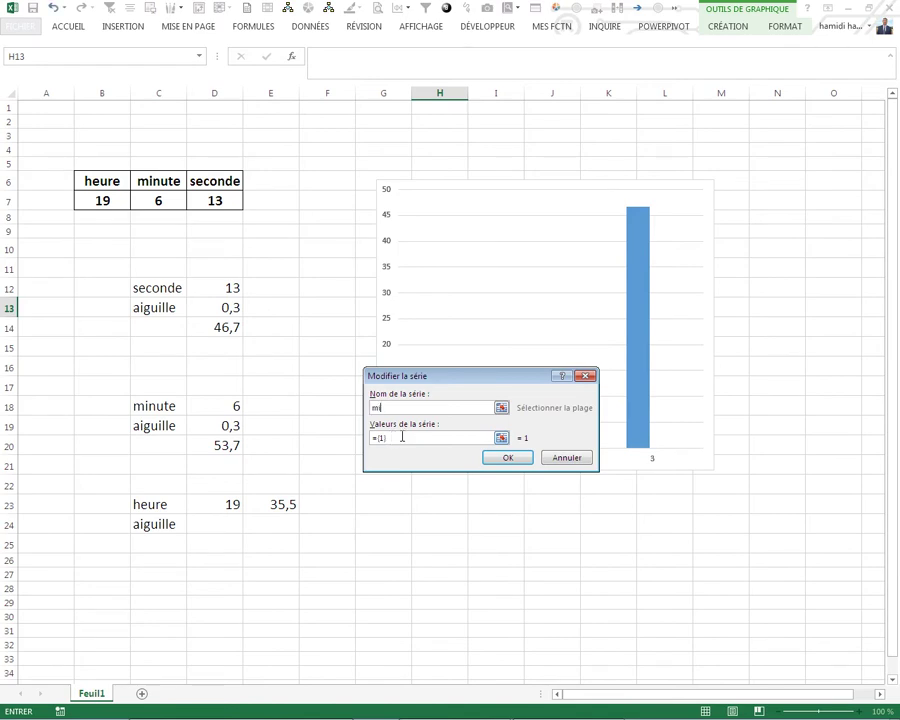
{"action": "left_click_drag", "start_coordinate": [402, 436], "coordinate": [336, 440]}
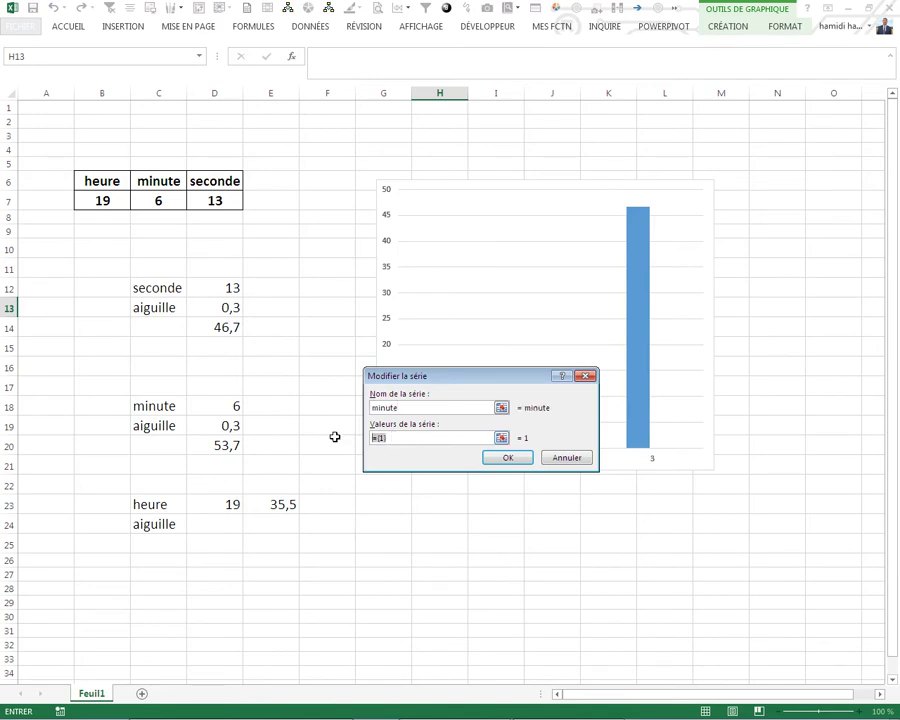
{"action": "key", "text": "BackSpace"}
{"action": "left_click_drag", "start_coordinate": [216, 404], "coordinate": [217, 440]}
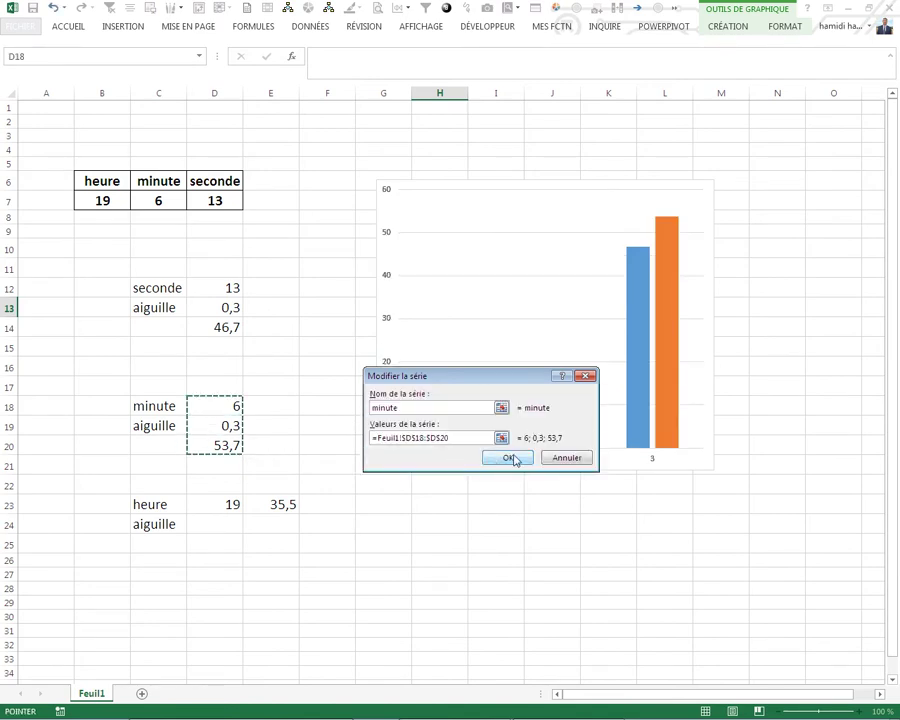
{"action": "left_click", "coordinate": [508, 456]}
{"action": "left_click", "coordinate": [302, 414]}
{"action": "type", "text": "heure"}
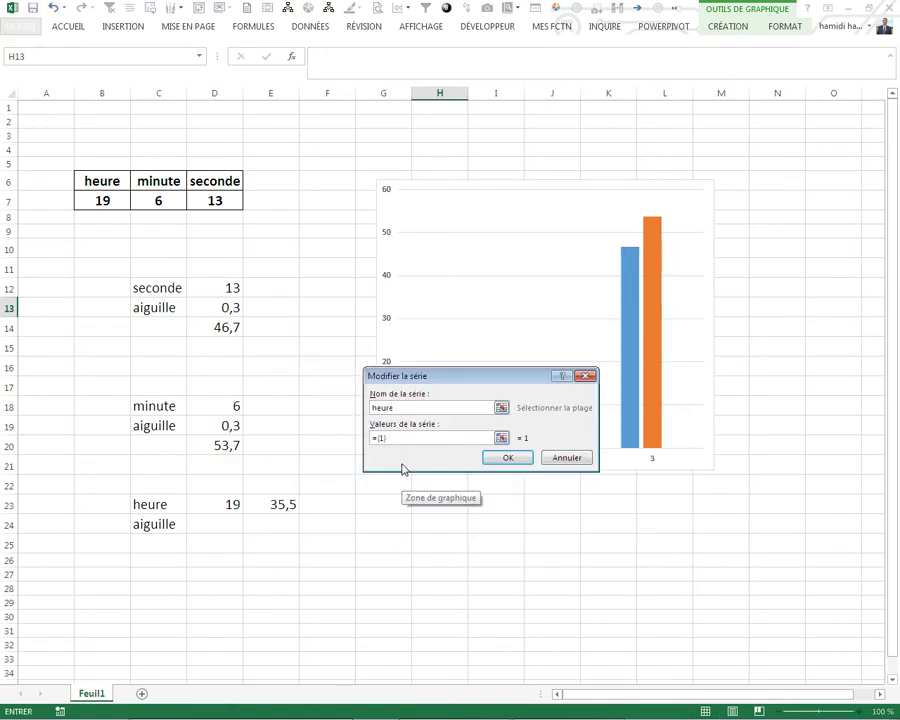
{"action": "left_click_drag", "start_coordinate": [394, 437], "coordinate": [314, 435]}
{"action": "key", "text": "BackSpace"}
{"action": "left_click_drag", "start_coordinate": [295, 497], "coordinate": [278, 538]}
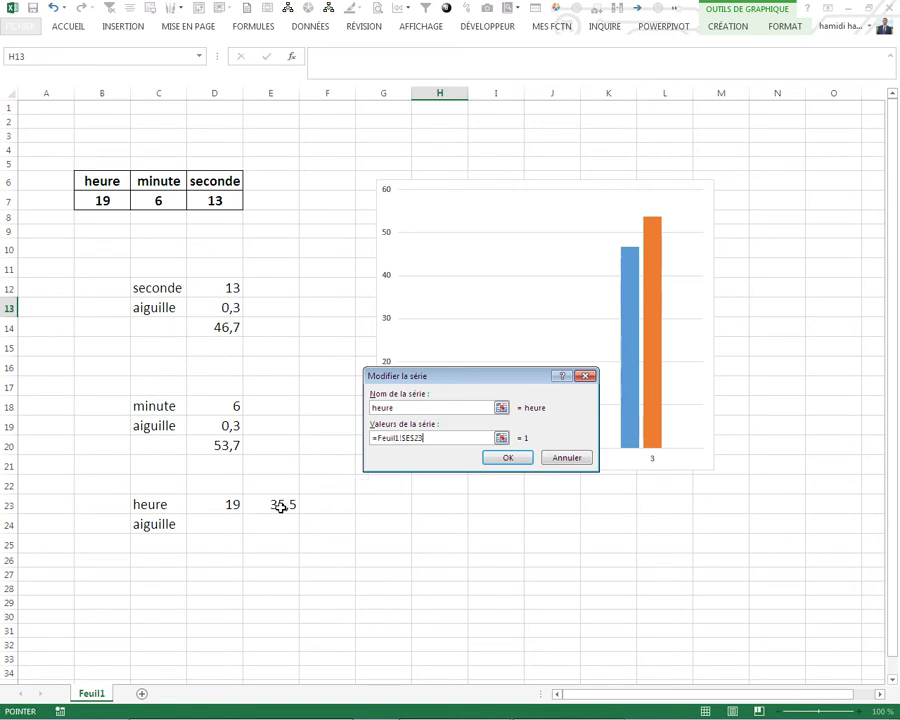
{"action": "left_click", "coordinate": [508, 457]}
{"action": "left_click", "coordinate": [592, 515]}
Enter 0,4 in E24 and =60-E24-E23 in E25
{"action": "left_click", "coordinate": [588, 540]}
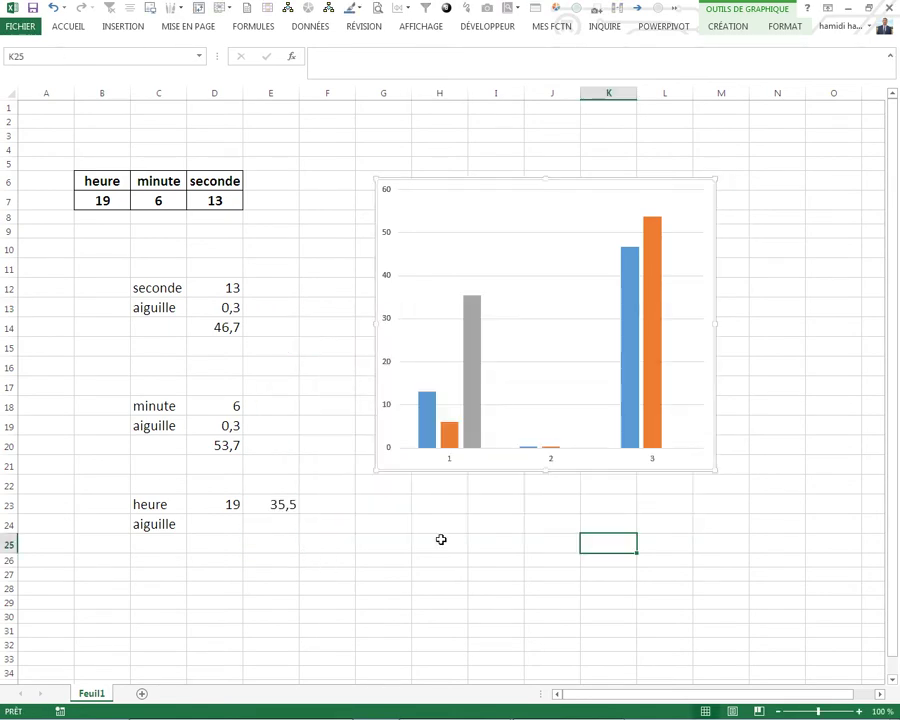
{"action": "left_click", "coordinate": [276, 522]}
{"action": "type", "text": "0,4"}
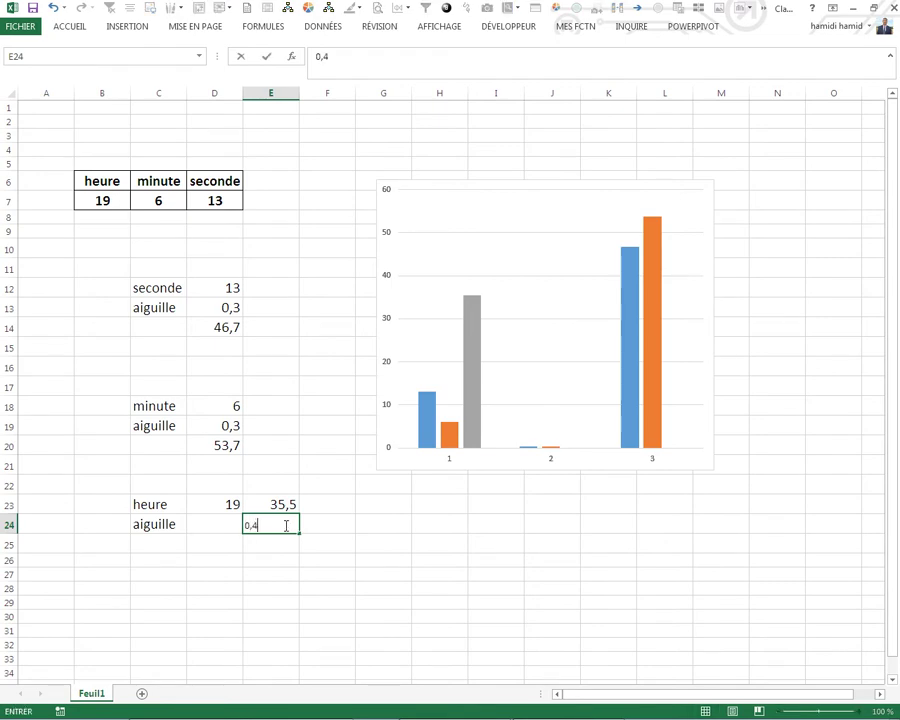
{"action": "key", "text": "Return"}
{"action": "type", "text": "+60-"}
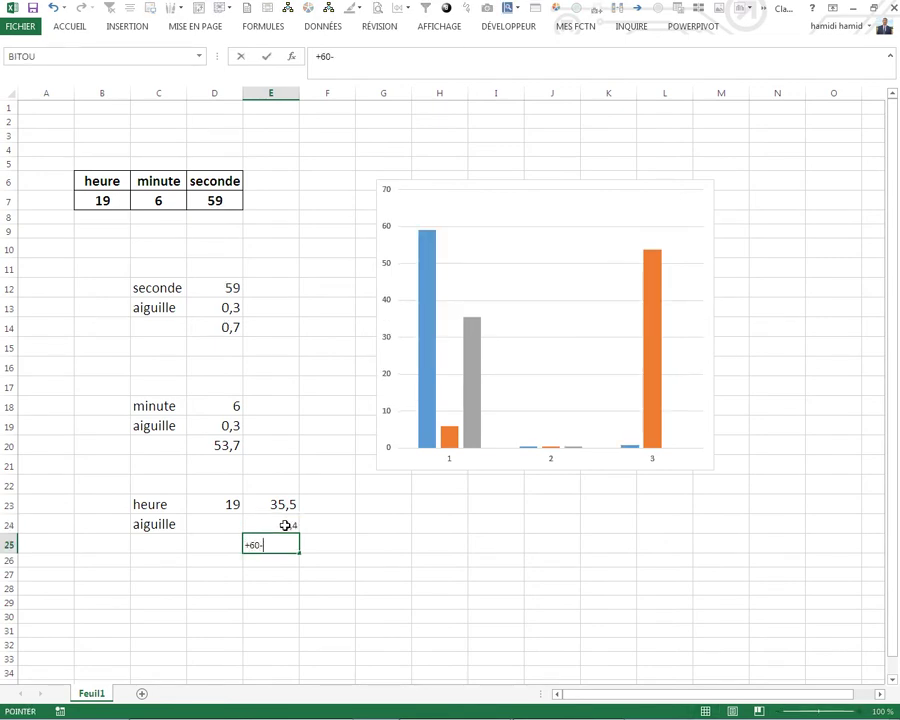
{"action": "left_click", "coordinate": [285, 525]}
{"action": "type", "text": "-E24-"}
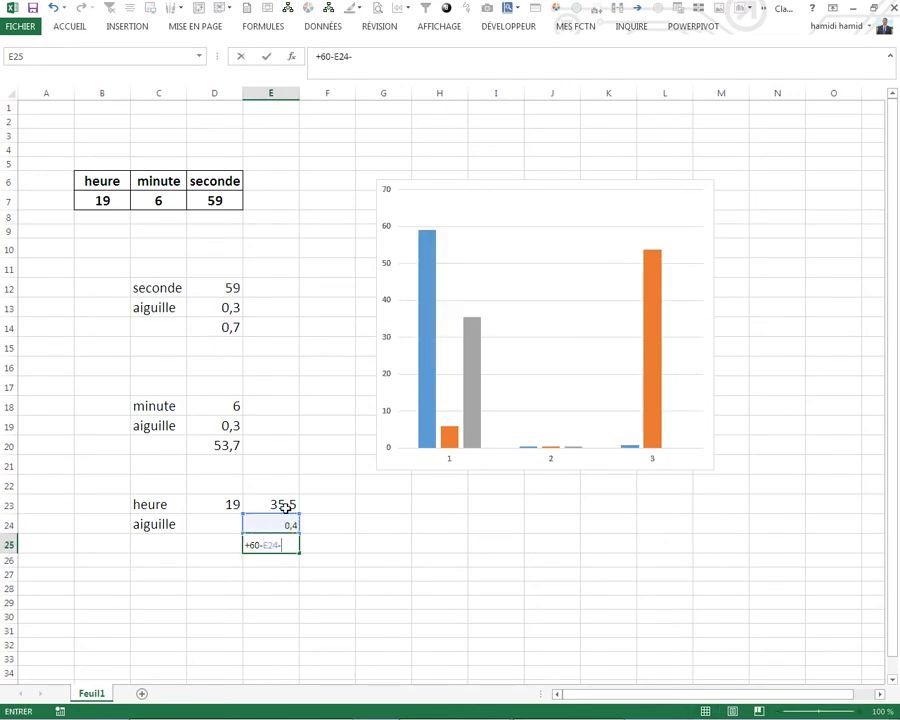
{"action": "left_click", "coordinate": [287, 507]}
{"action": "key", "text": "Return"}
{"action": "left_click", "coordinate": [425, 558]}
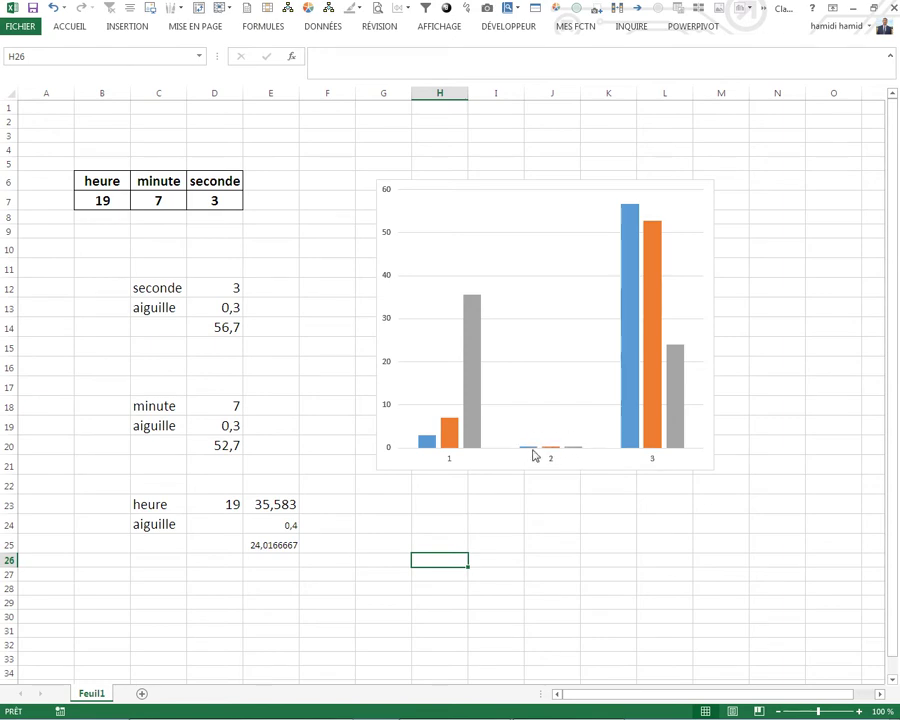
Set the seconde series bars to Aucun remplissage (no fill)
{"action": "left_click", "coordinate": [518, 507]}
{"action": "left_click", "coordinate": [429, 443]}
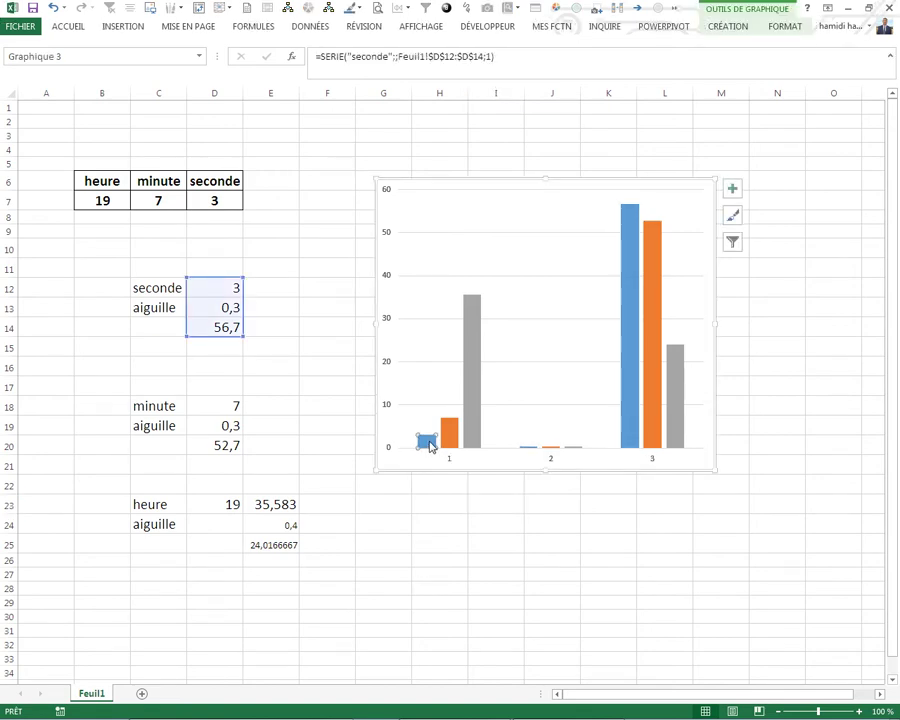
{"action": "right_click", "coordinate": [430, 445]}
{"action": "left_click", "coordinate": [449, 402]}
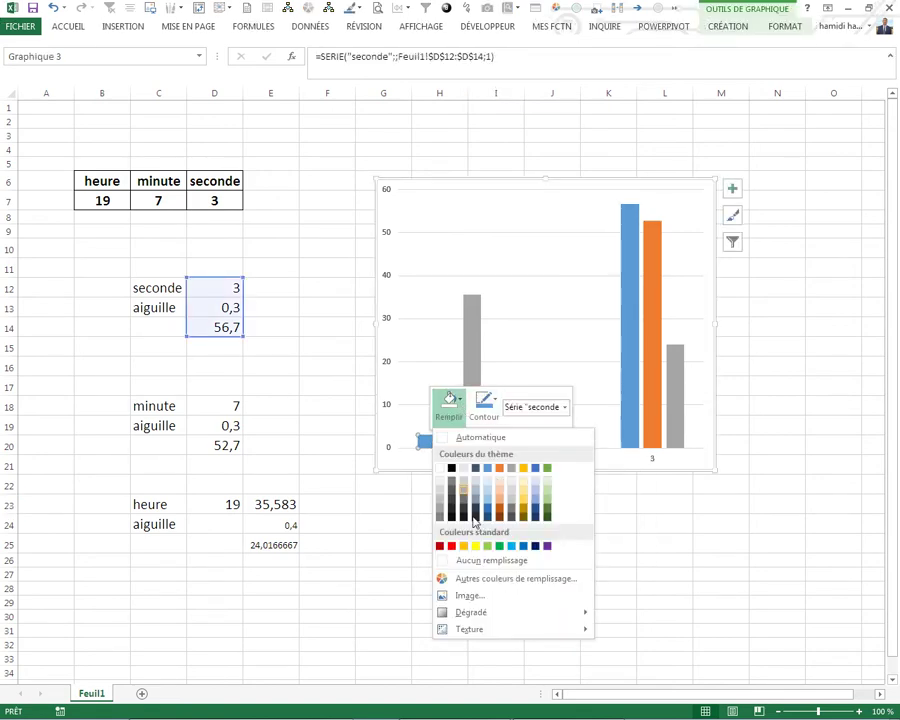
{"action": "left_click", "coordinate": [474, 561]}
{"action": "left_click", "coordinate": [425, 574]}
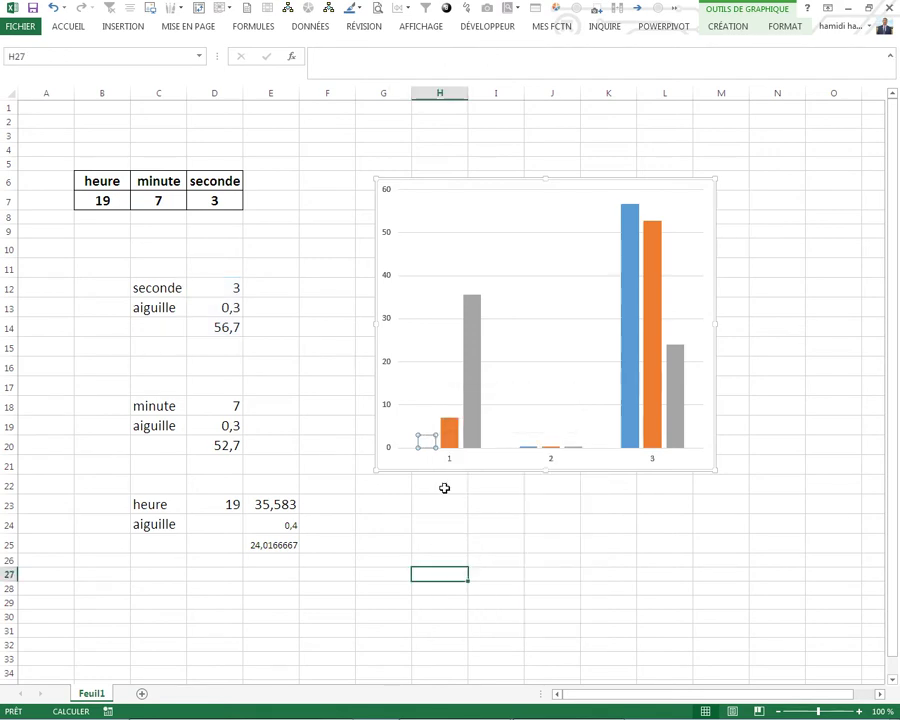
Hide the minute and heure filler bars at category 1
{"action": "left_click", "coordinate": [449, 429]}
{"action": "left_click", "coordinate": [449, 431]}
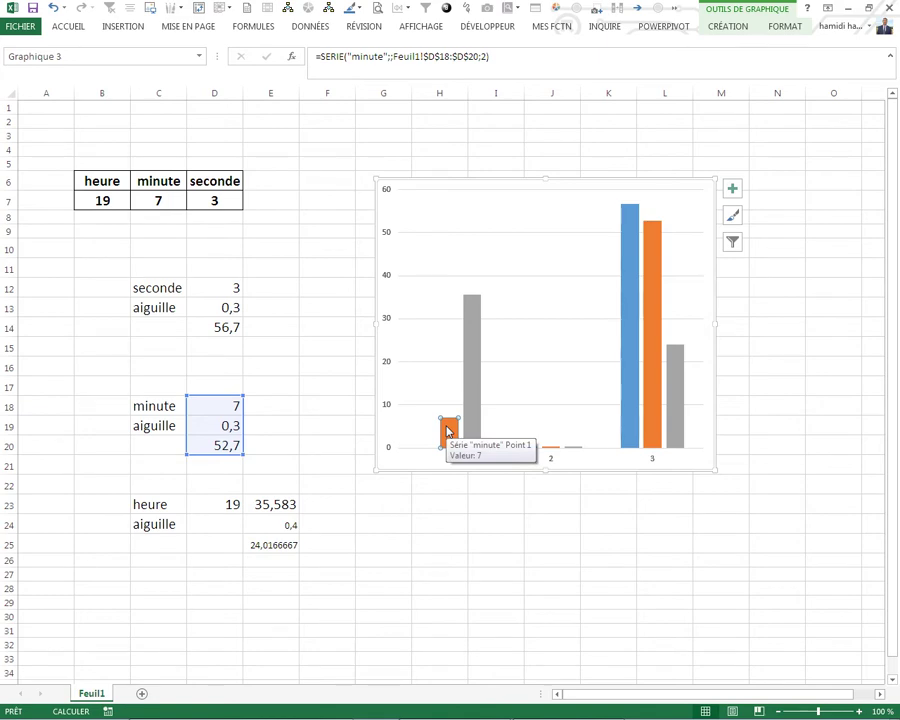
{"action": "left_click_drag", "start_coordinate": [447, 437], "coordinate": [470, 398]}
{"action": "left_click", "coordinate": [472, 399]}
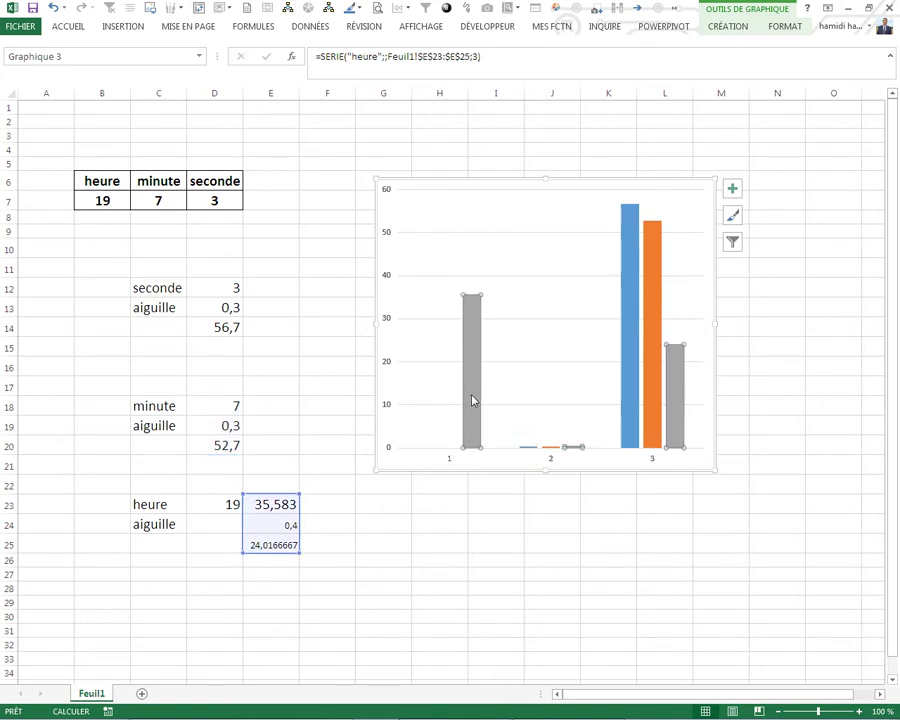
{"action": "left_click", "coordinate": [472, 399]}
{"action": "key", "text": "Delete"}
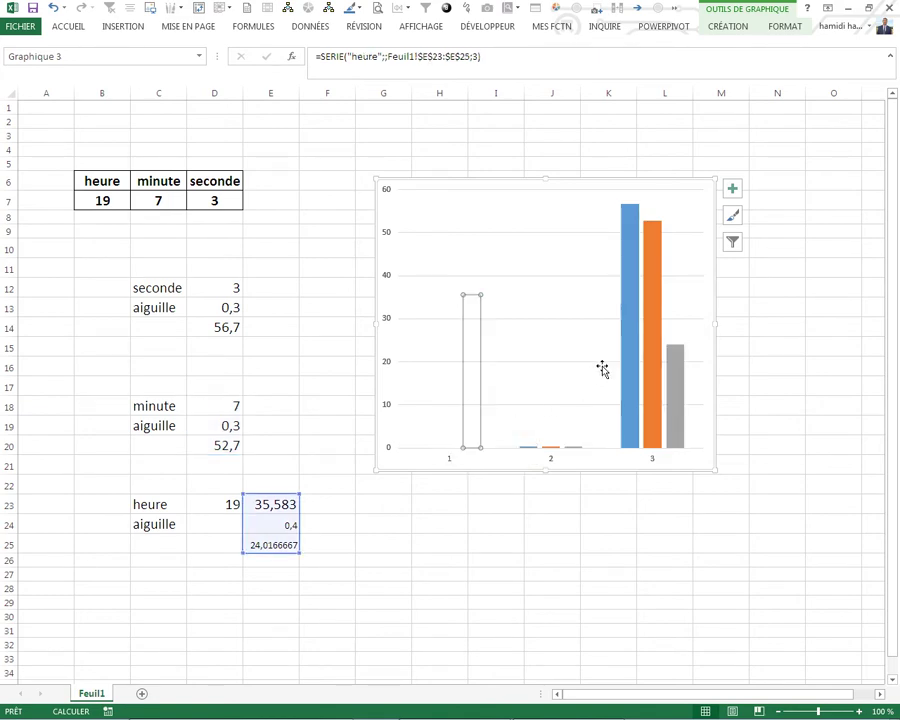
Repeat the no-fill with F4 on the seconde, minute and heure bars at category 3
{"action": "left_click", "coordinate": [631, 358]}
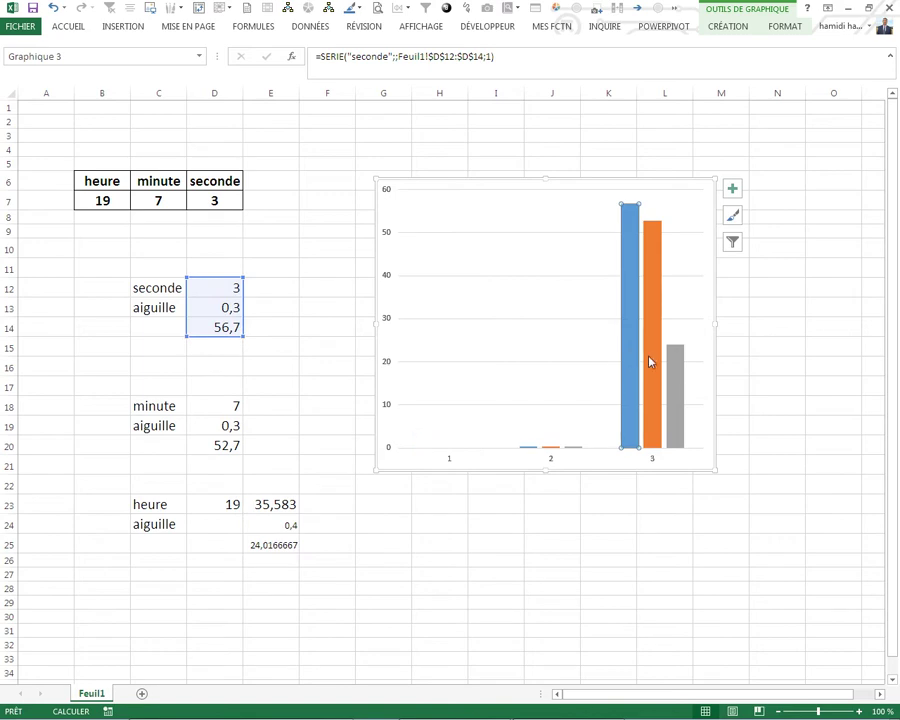
{"action": "key", "text": "Delete"}
{"action": "left_click", "coordinate": [653, 353]}
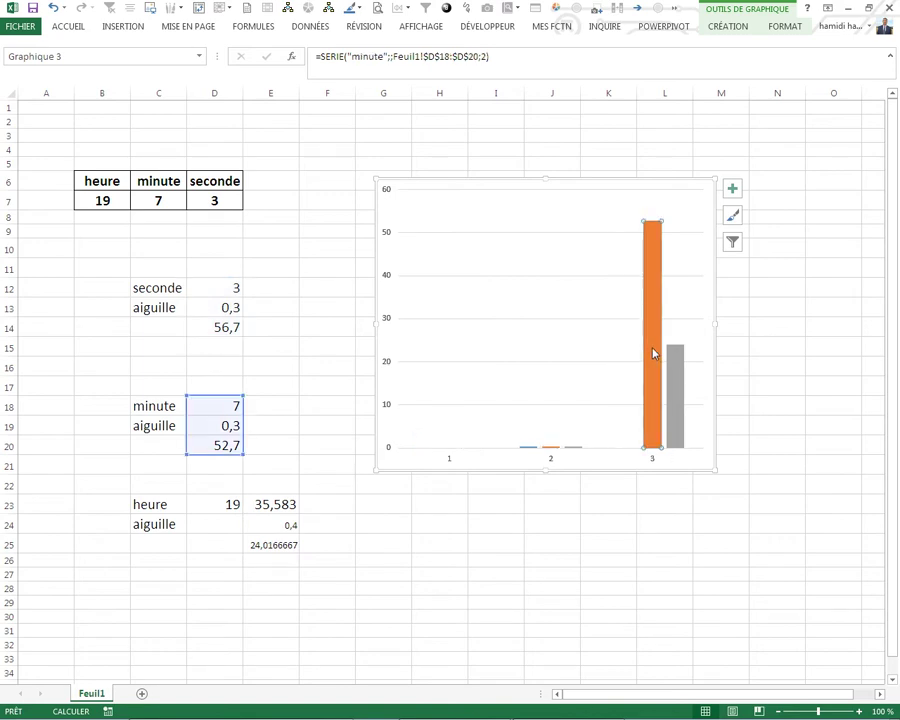
{"action": "key", "text": "F4"}
{"action": "left_click", "coordinate": [683, 392]}
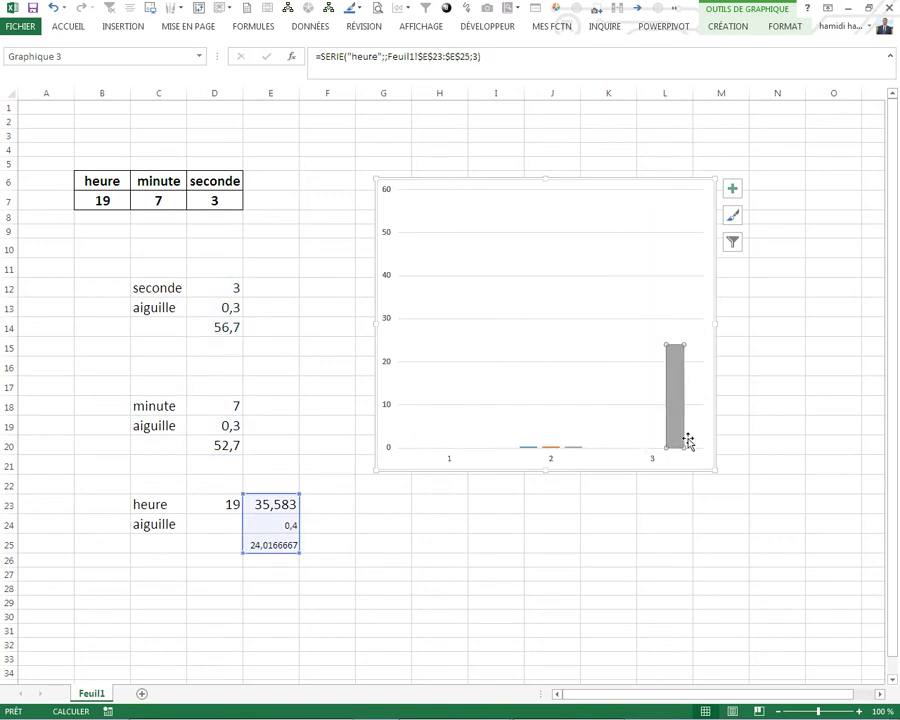
{"action": "key", "text": "F4"}
Change the chart type to Secteurs (pie), nudge the chart up-left and delete the seconde title
{"action": "left_click", "coordinate": [636, 546]}
{"action": "right_click", "coordinate": [518, 336]}
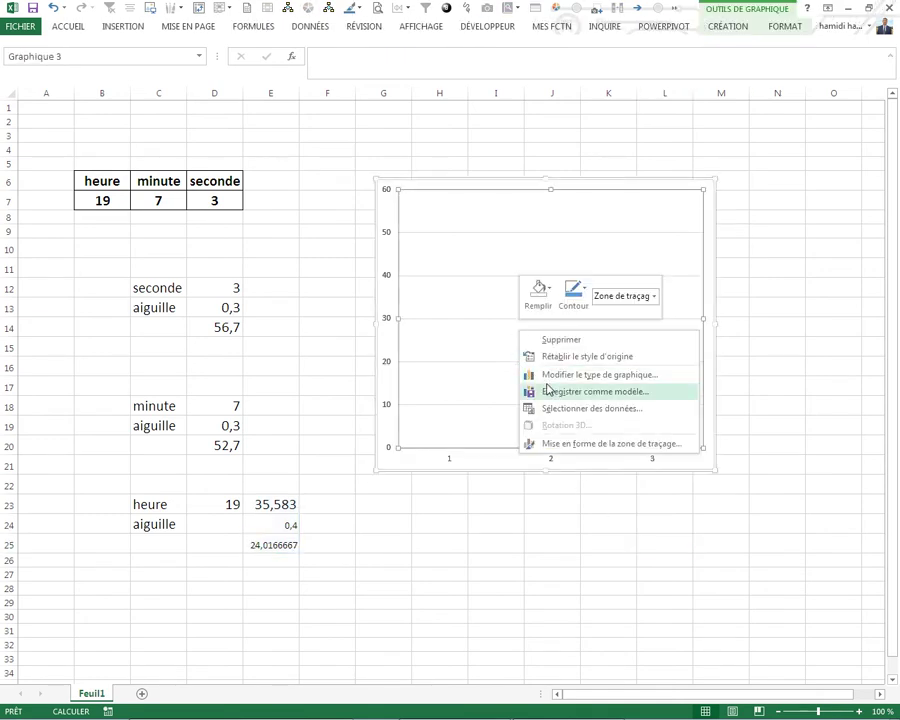
{"action": "left_click", "coordinate": [558, 375]}
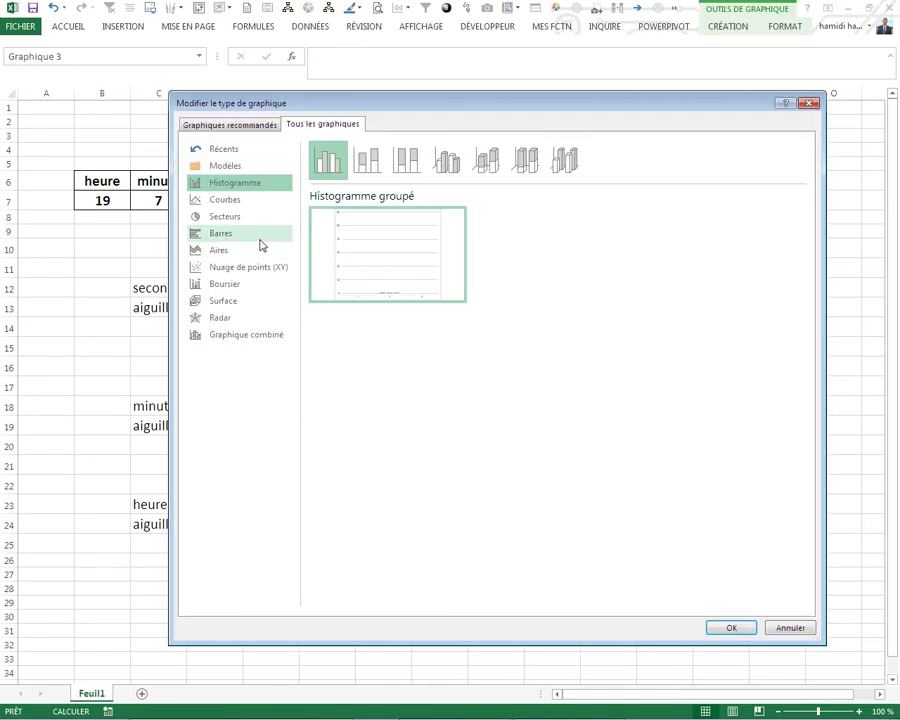
{"action": "left_click", "coordinate": [224, 217]}
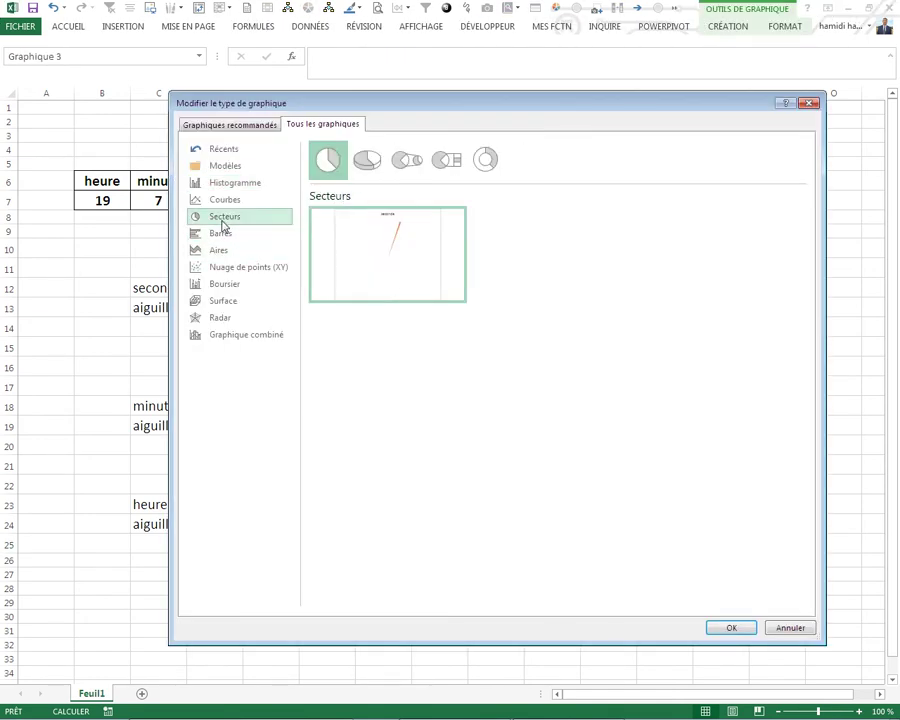
{"action": "left_click", "coordinate": [713, 622]}
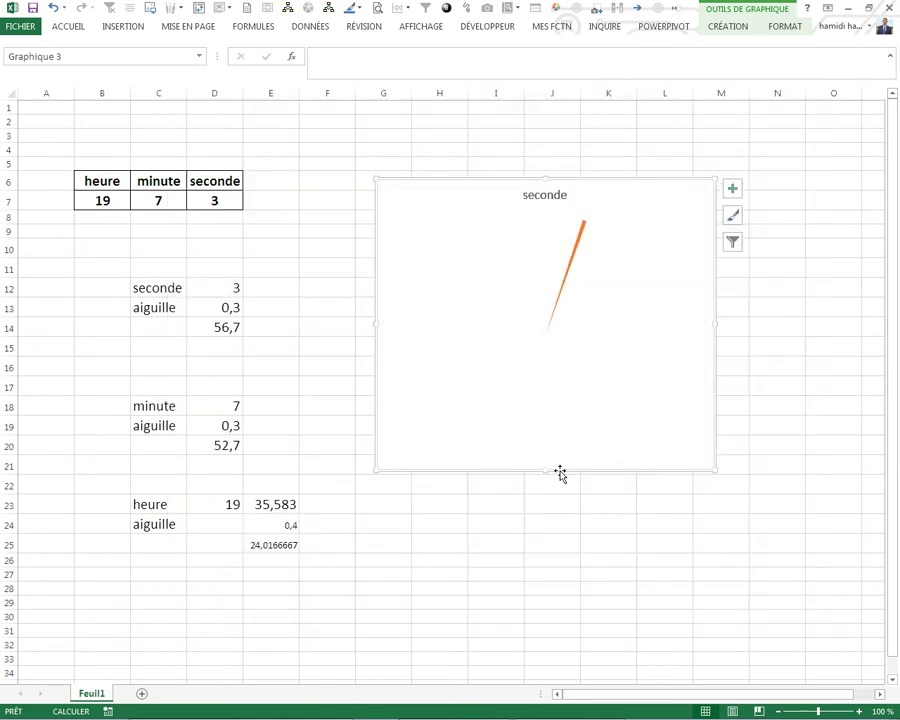
{"action": "left_click_drag", "start_coordinate": [558, 472], "coordinate": [534, 435]}
{"action": "left_click", "coordinate": [528, 170]}
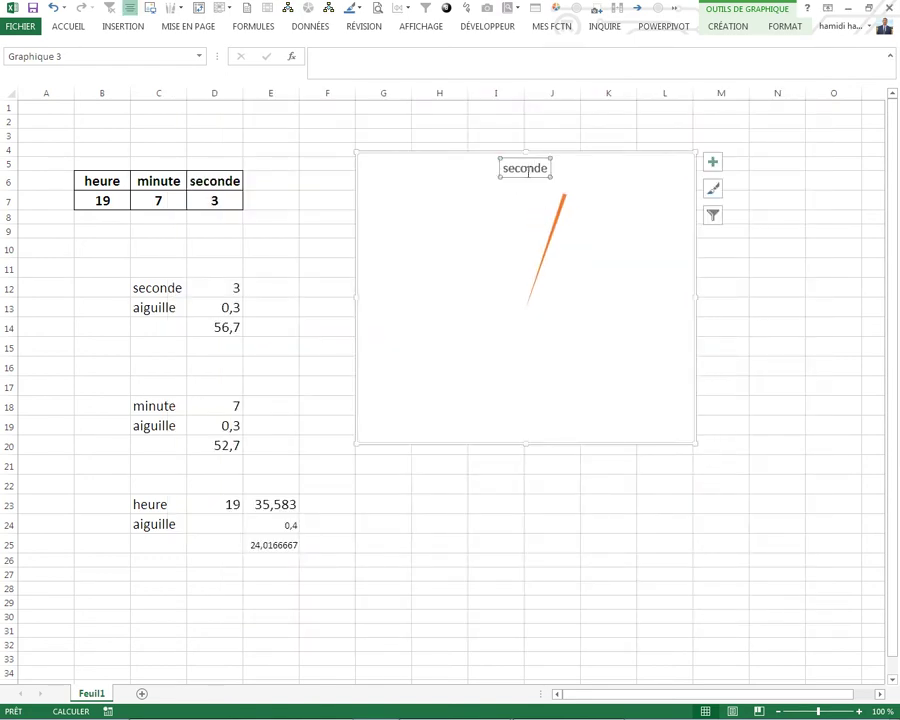
{"action": "key", "text": "Delete"}
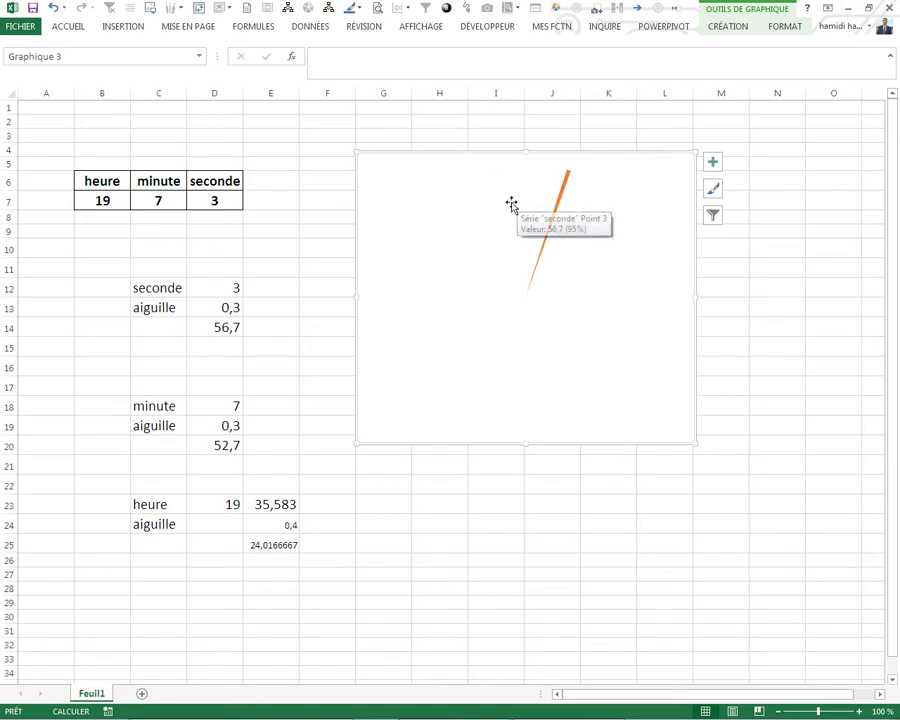
In Graphique combiné, make minute an Anneau doughnut and put heure on the secondary axis
{"action": "right_click", "coordinate": [497, 262]}
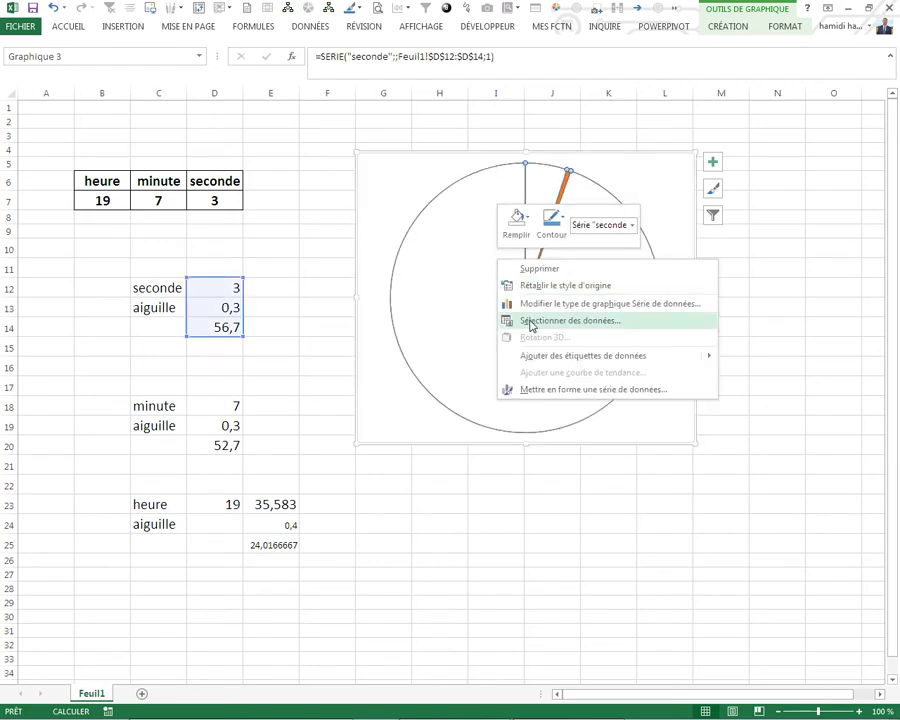
{"action": "left_click", "coordinate": [505, 301]}
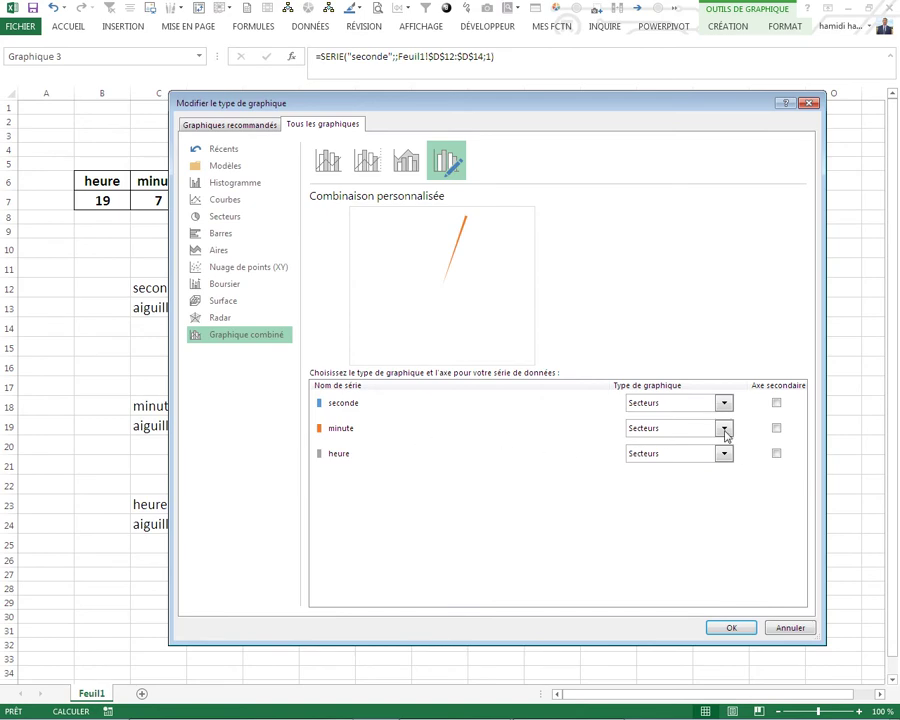
{"action": "left_click", "coordinate": [725, 430]}
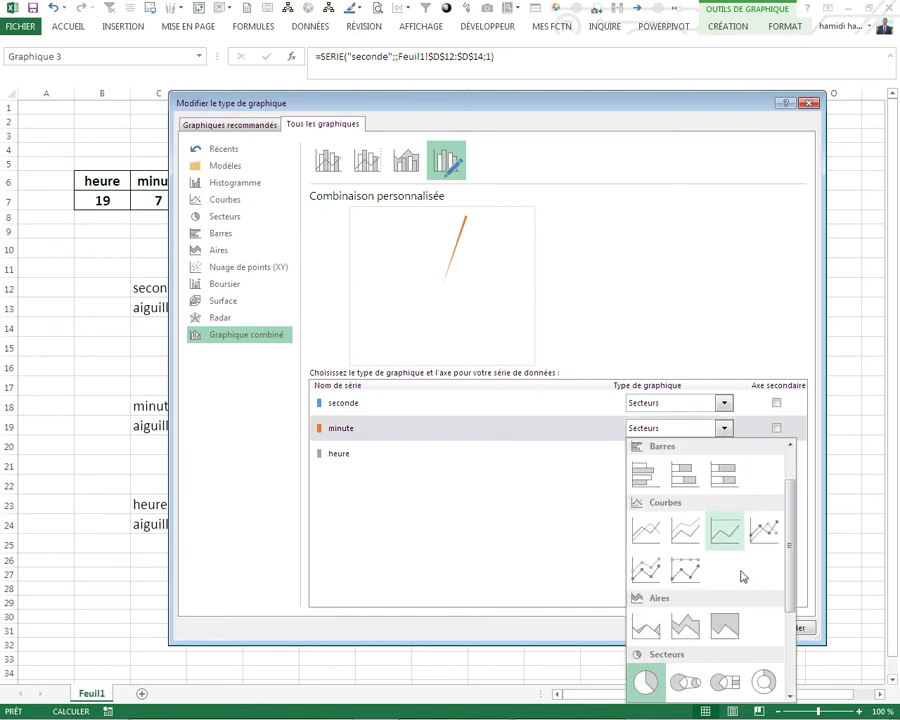
{"action": "left_click", "coordinate": [763, 685]}
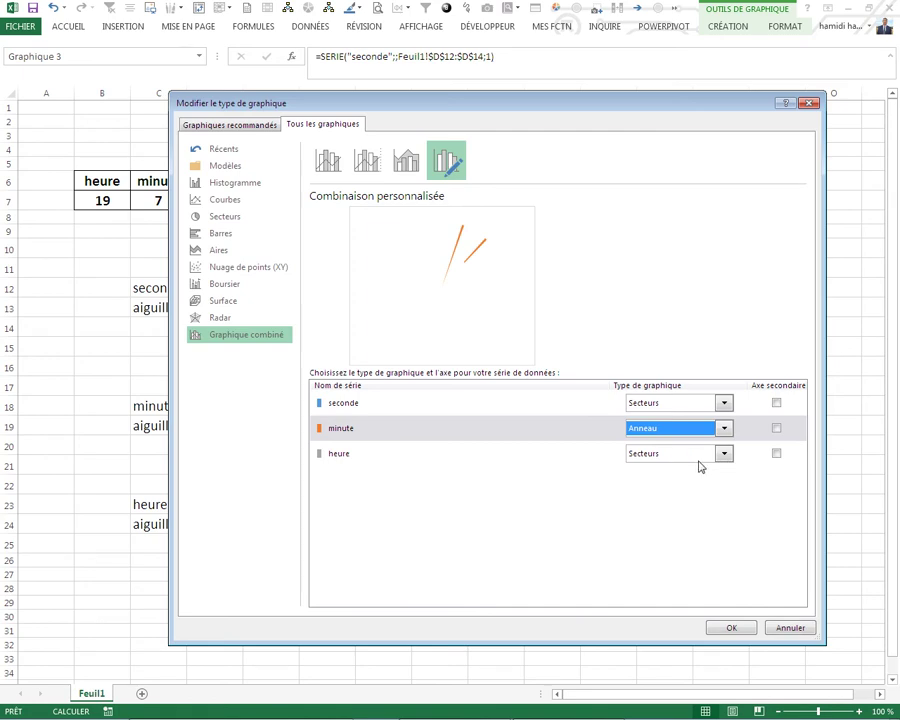
{"action": "left_click", "coordinate": [777, 455]}
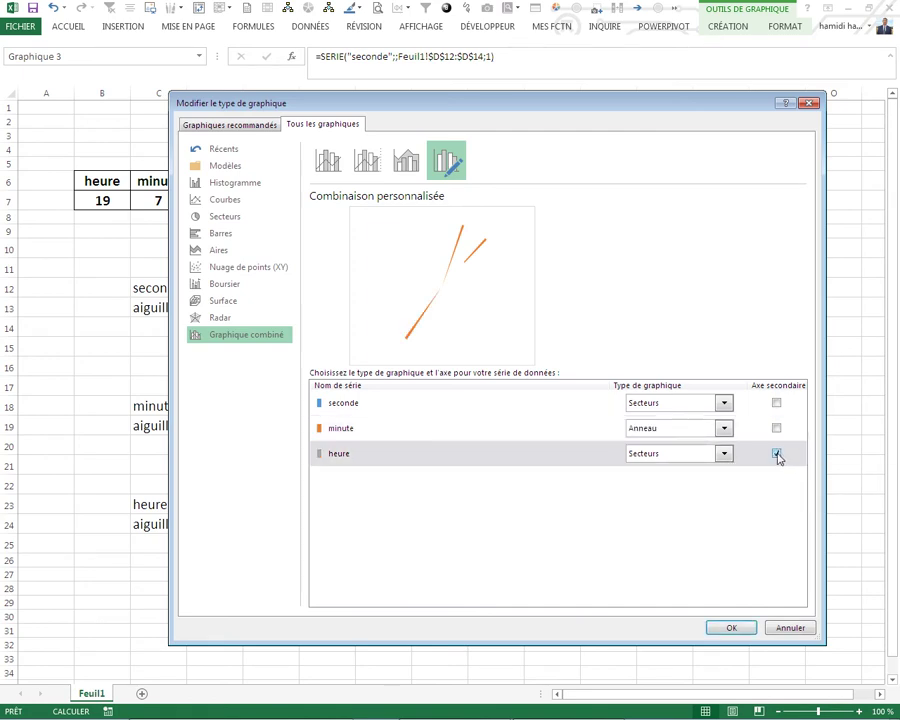
{"action": "left_click", "coordinate": [731, 627]}
{"action": "left_click", "coordinate": [615, 505]}
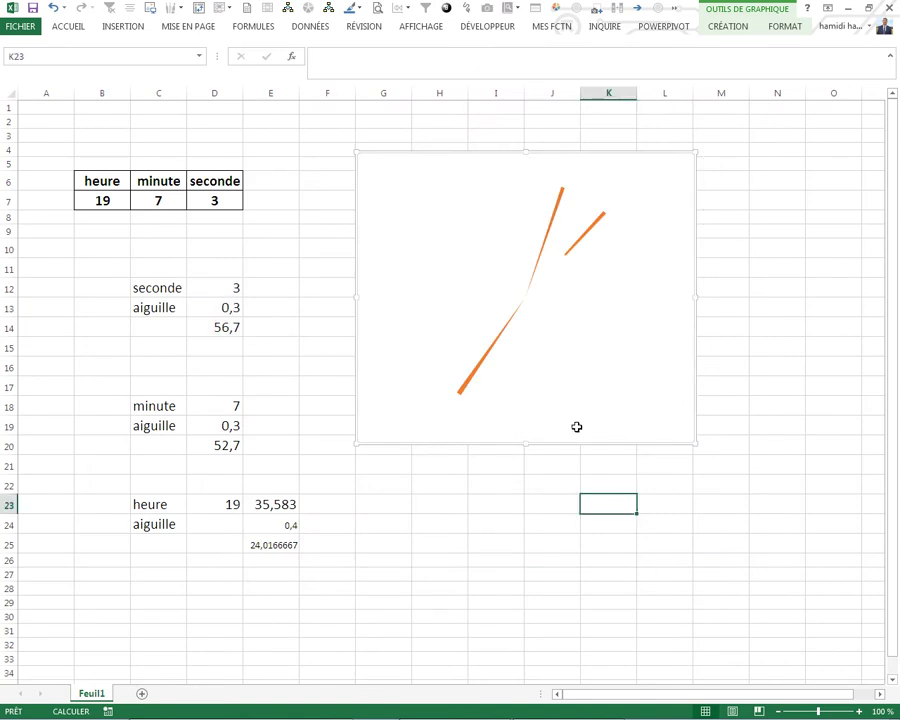
Set the minute doughnut's Taille du centre to 0%
{"action": "left_click", "coordinate": [526, 251]}
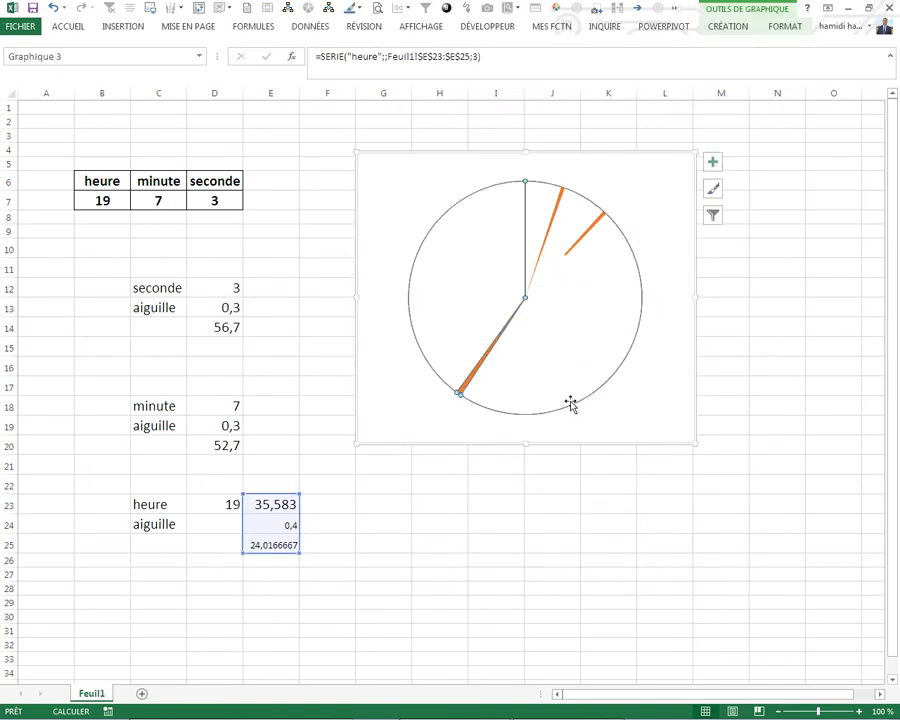
{"action": "left_click", "coordinate": [528, 446]}
{"action": "left_click", "coordinate": [524, 444]}
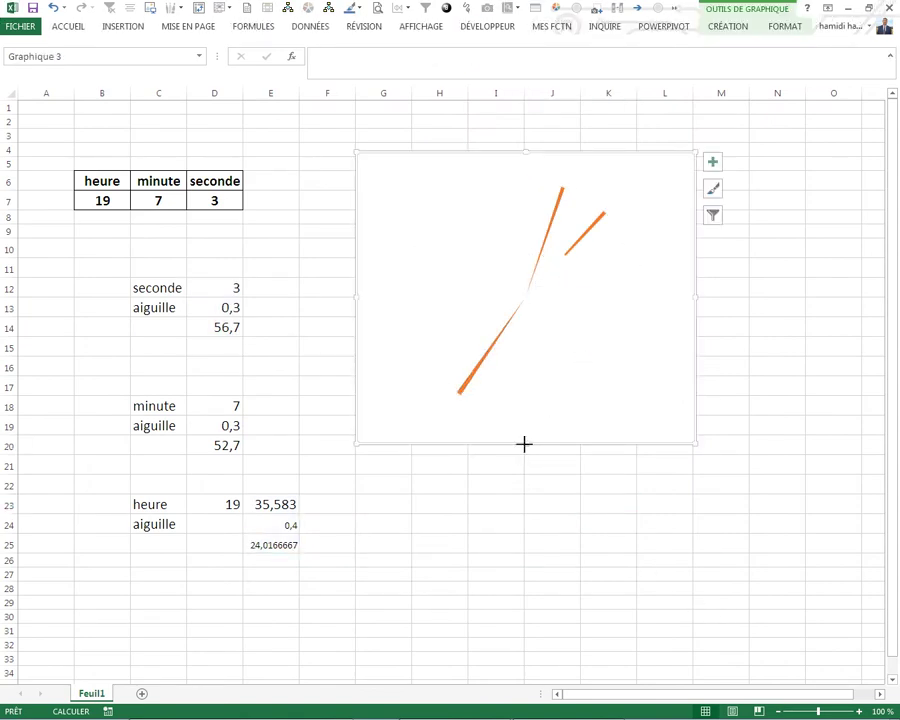
{"action": "right_click", "coordinate": [592, 258]}
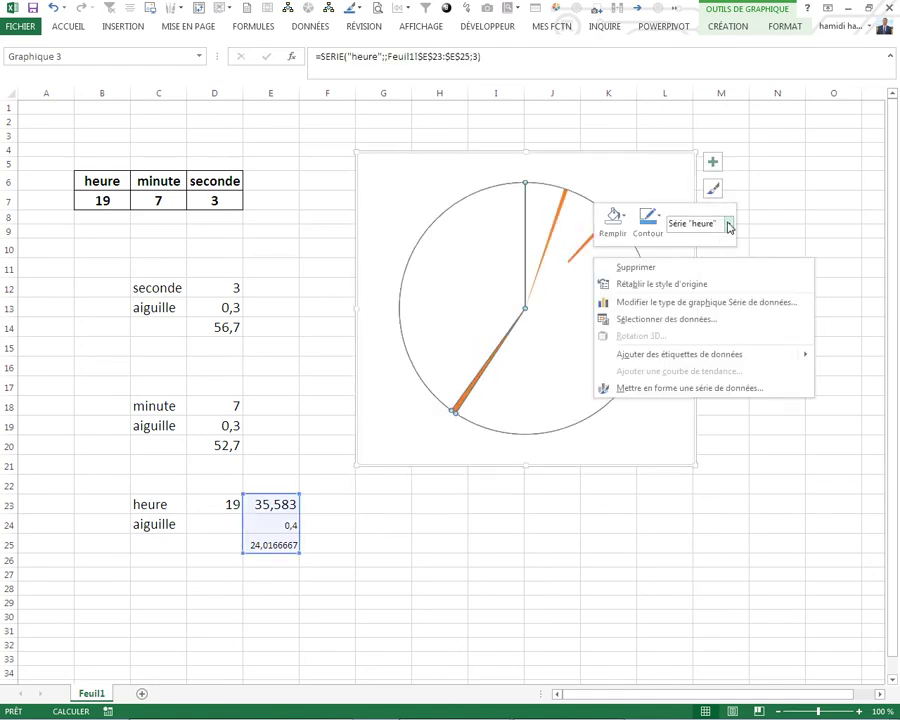
{"action": "left_click", "coordinate": [729, 225]}
{"action": "left_click", "coordinate": [701, 282]}
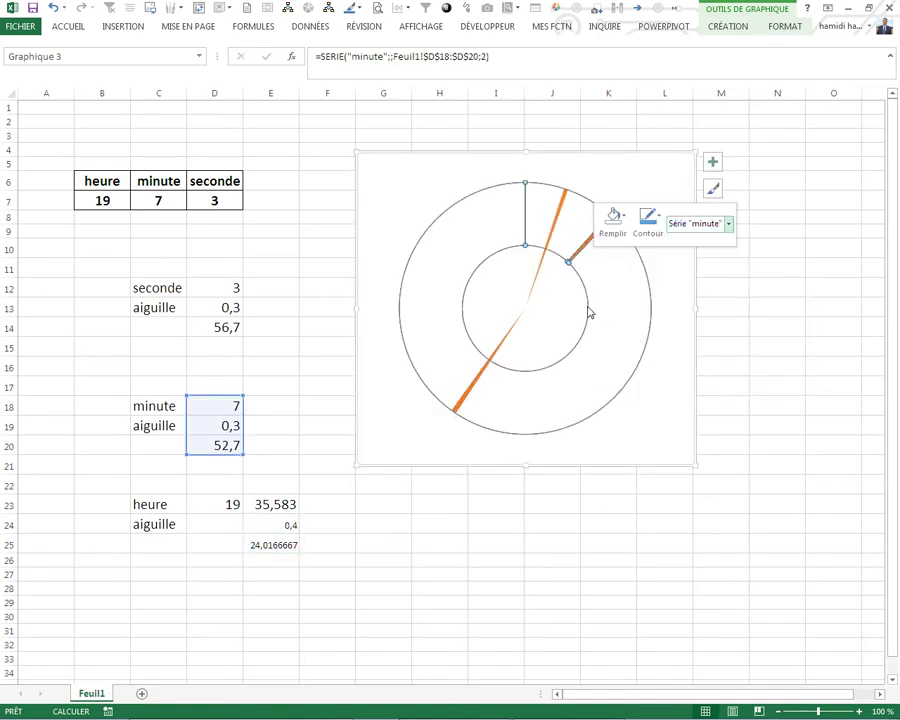
{"action": "right_click", "coordinate": [568, 260]}
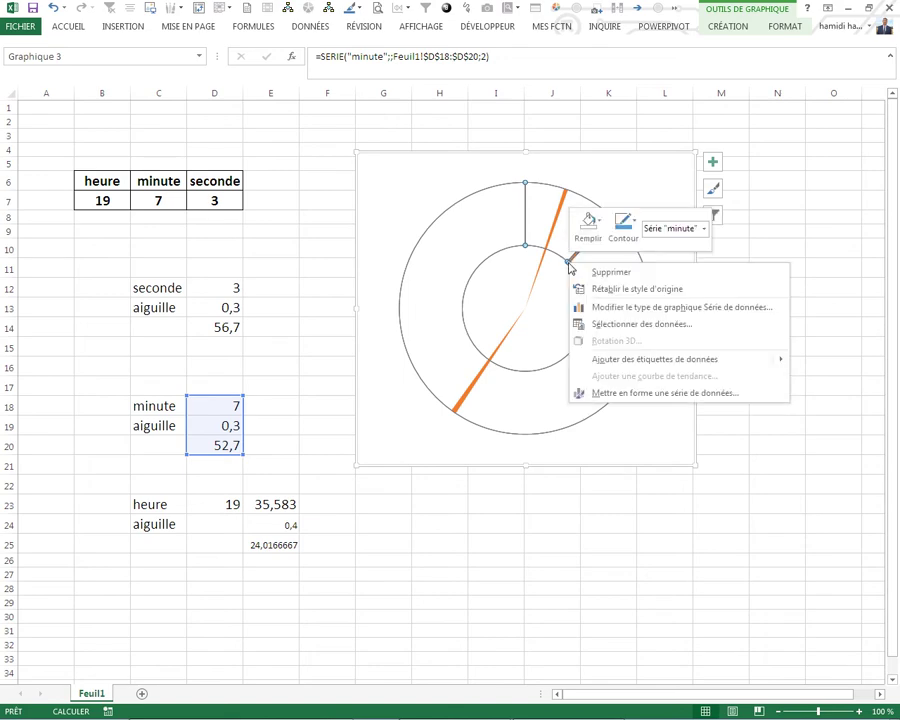
{"action": "left_click", "coordinate": [611, 393]}
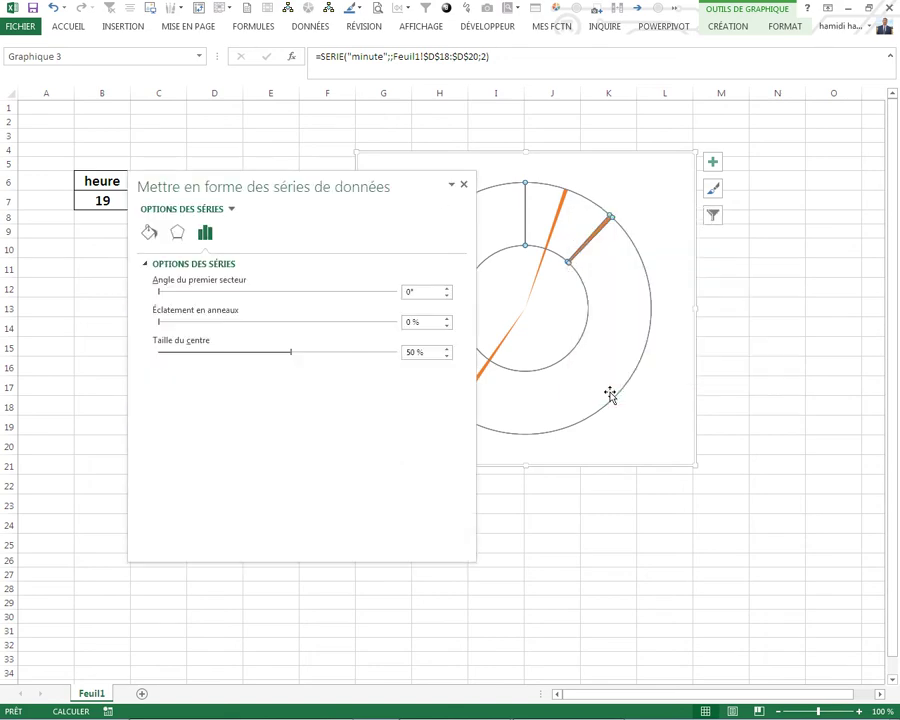
{"action": "left_click_drag", "start_coordinate": [290, 352], "coordinate": [147, 355]}
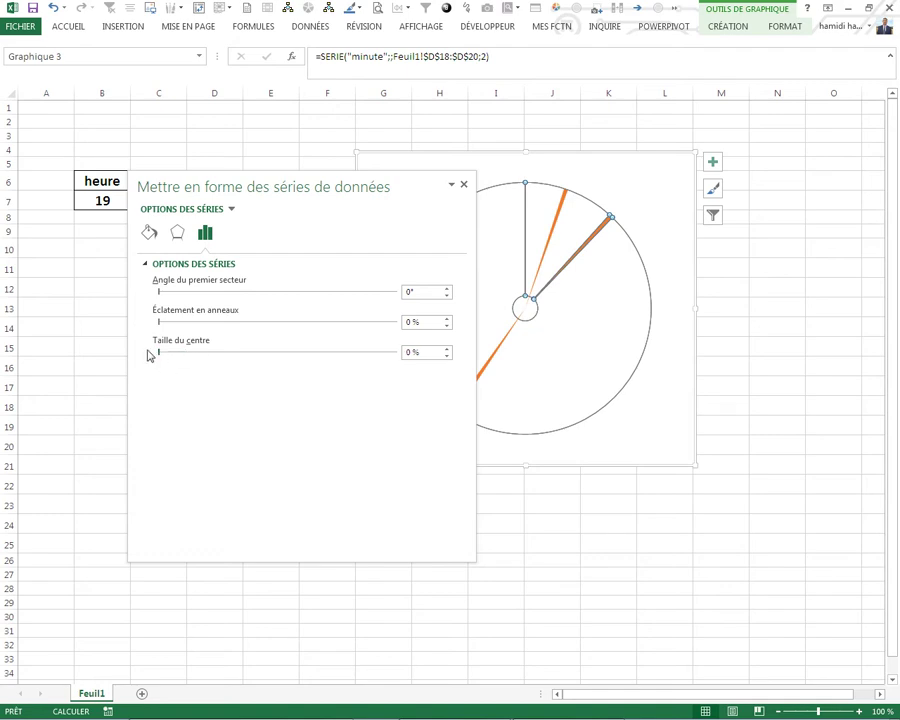
{"action": "left_click", "coordinate": [463, 187]}
Recalculate with F9 so the clock shows the live time 19:08:29
{"action": "left_click", "coordinate": [516, 502]}
{"action": "left_click", "coordinate": [535, 518]}
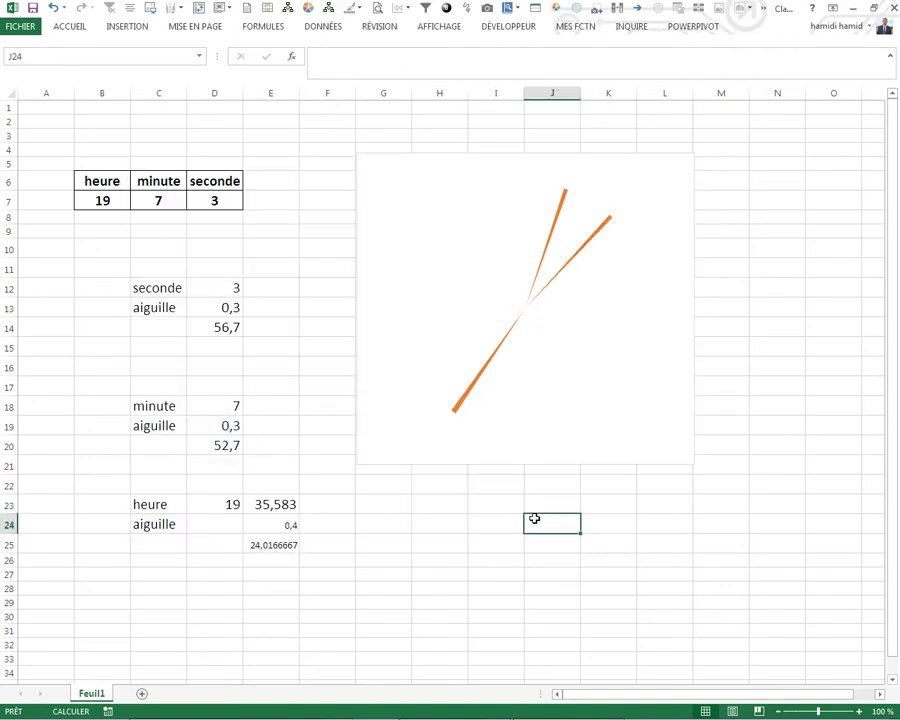
{"action": "key", "text": "F9"}
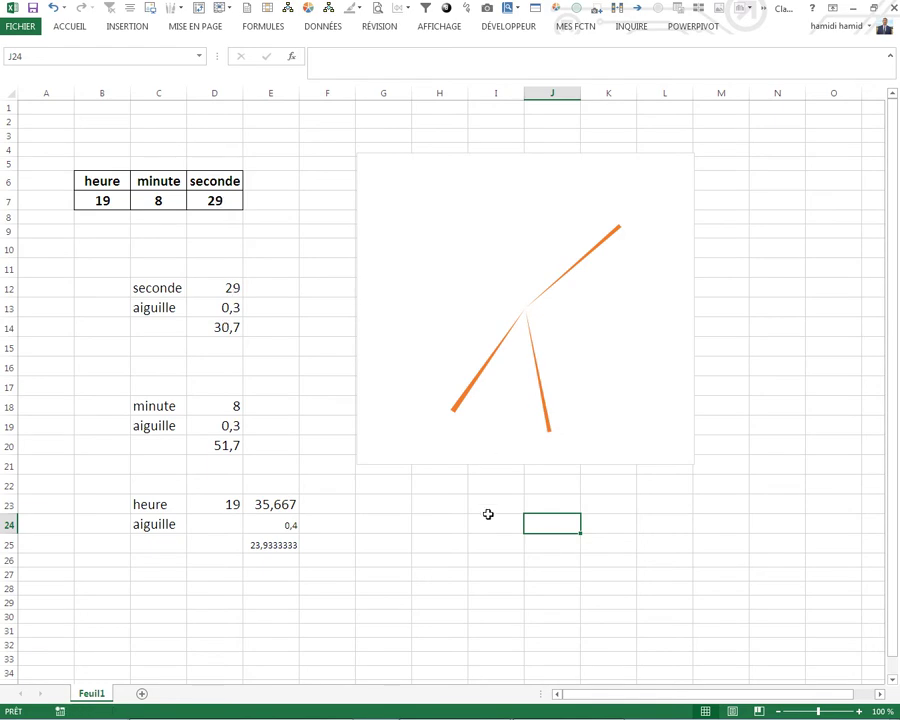
{"action": "left_click", "coordinate": [488, 524]}
Stretch the chart slightly taller and set its chart area to Aucun remplissage
{"action": "left_click", "coordinate": [508, 466]}
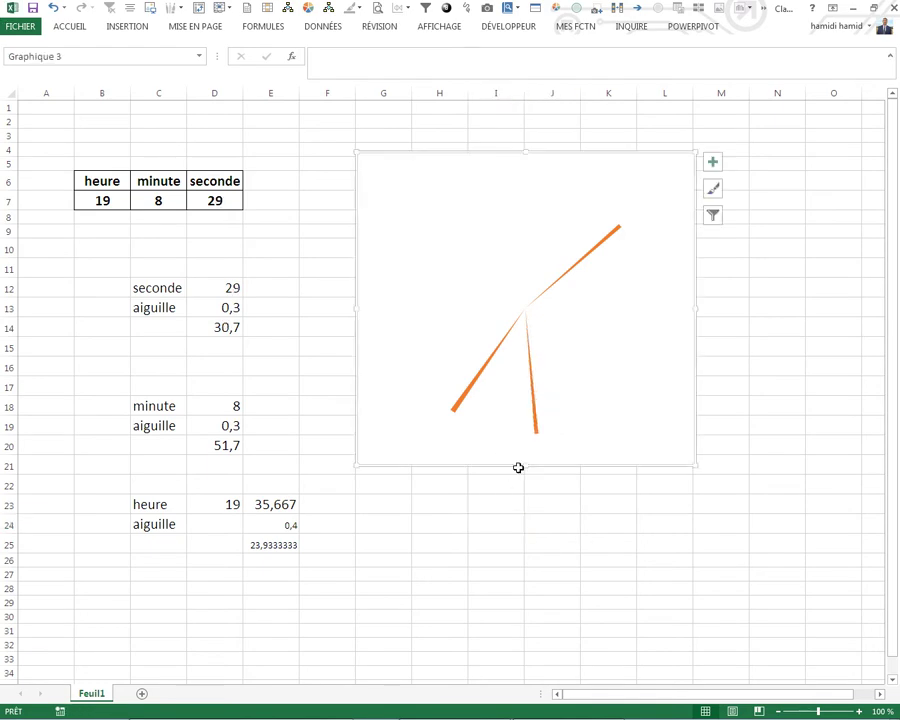
{"action": "left_click_drag", "start_coordinate": [524, 466], "coordinate": [527, 490]}
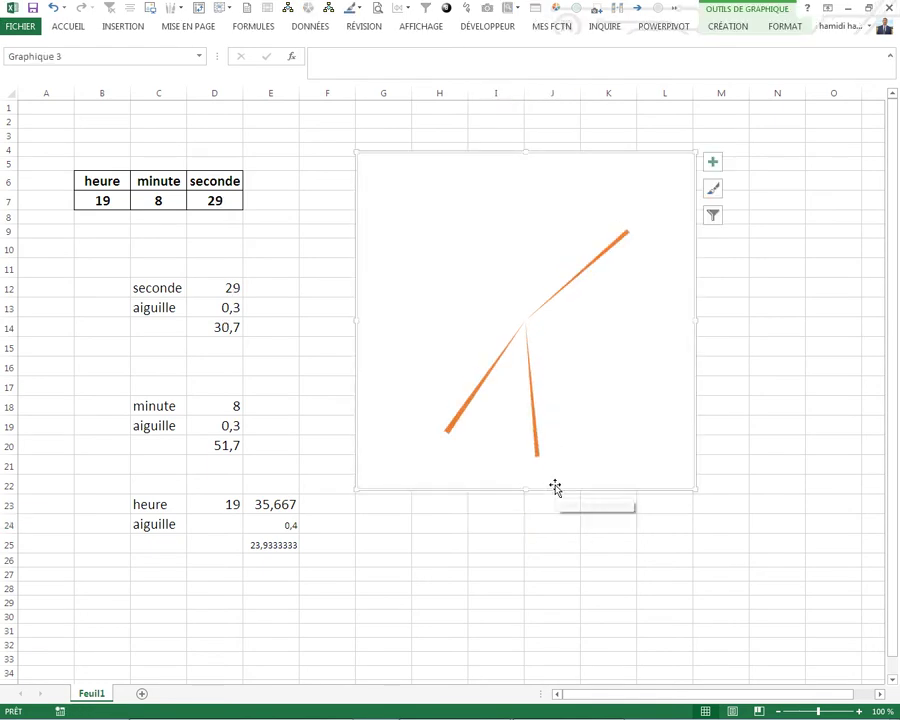
{"action": "right_click", "coordinate": [553, 483]}
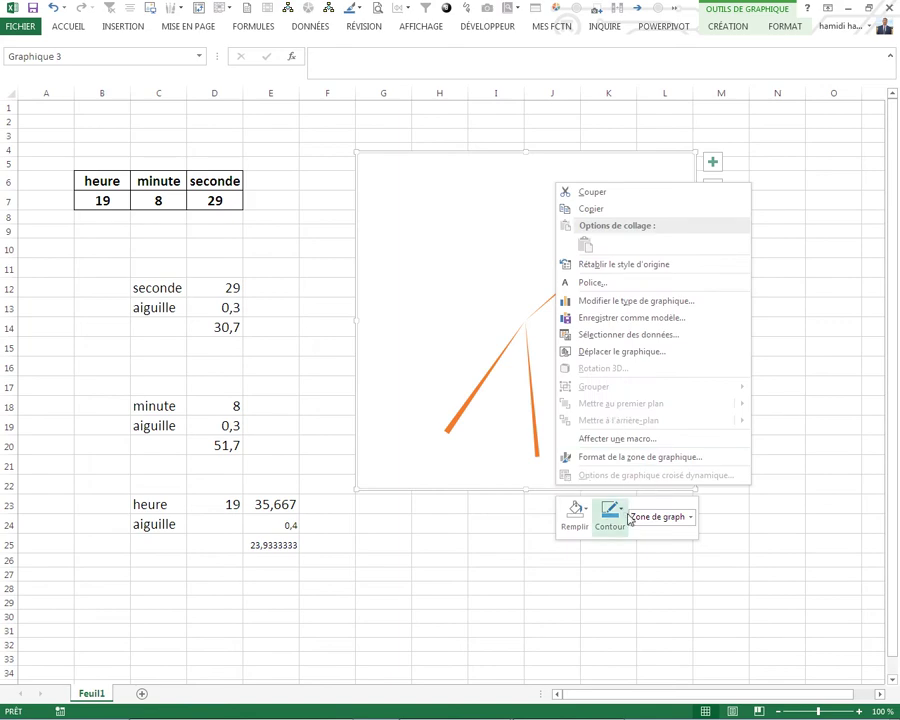
{"action": "left_click", "coordinate": [578, 510]}
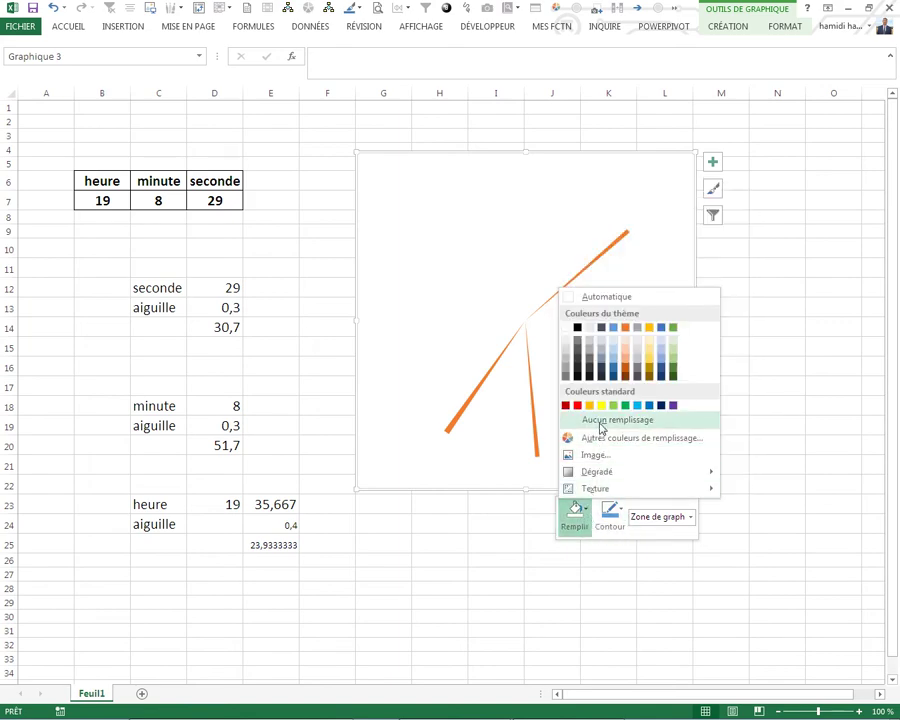
{"action": "left_click", "coordinate": [598, 419]}
{"action": "key", "text": "Escape"}
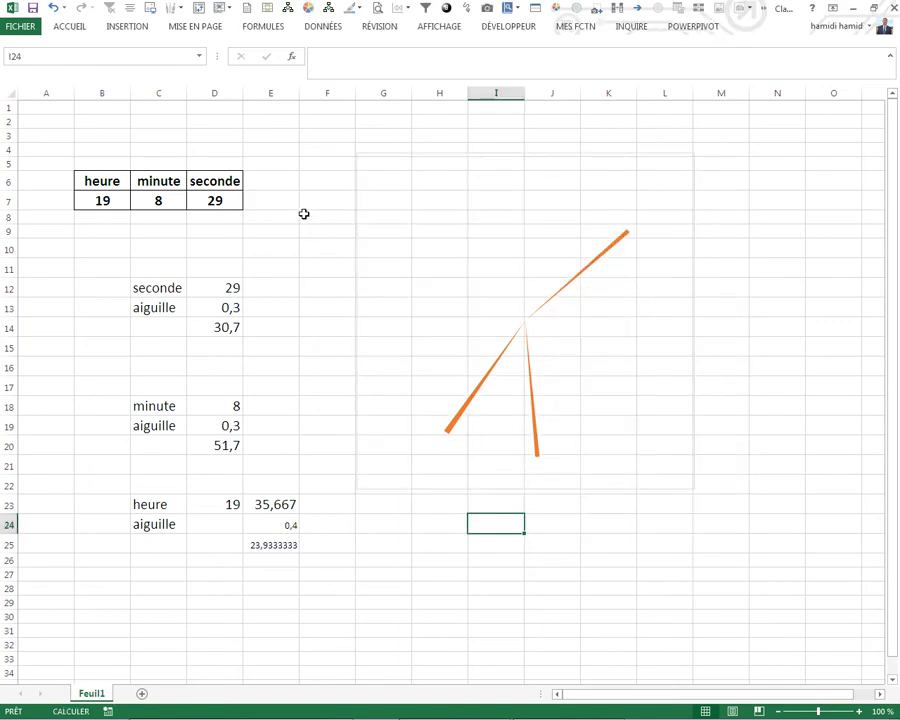
{"action": "left_click", "coordinate": [290, 216]}
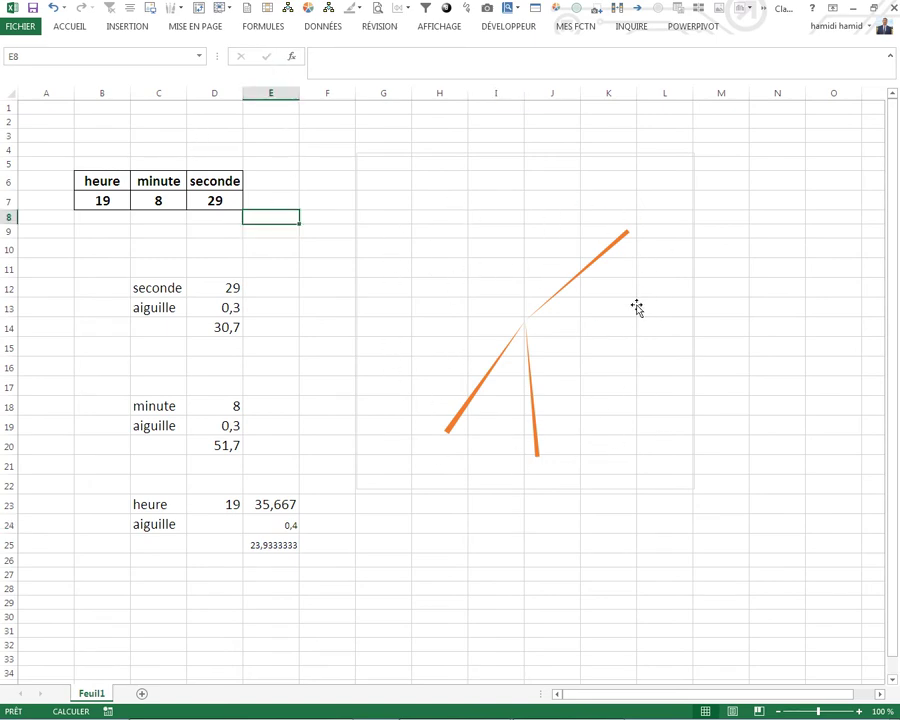
Define the workbook name ligne referring to =ligne($1:$60)^0 in the Gestionnaire de noms
{"action": "left_click", "coordinate": [258, 27]}
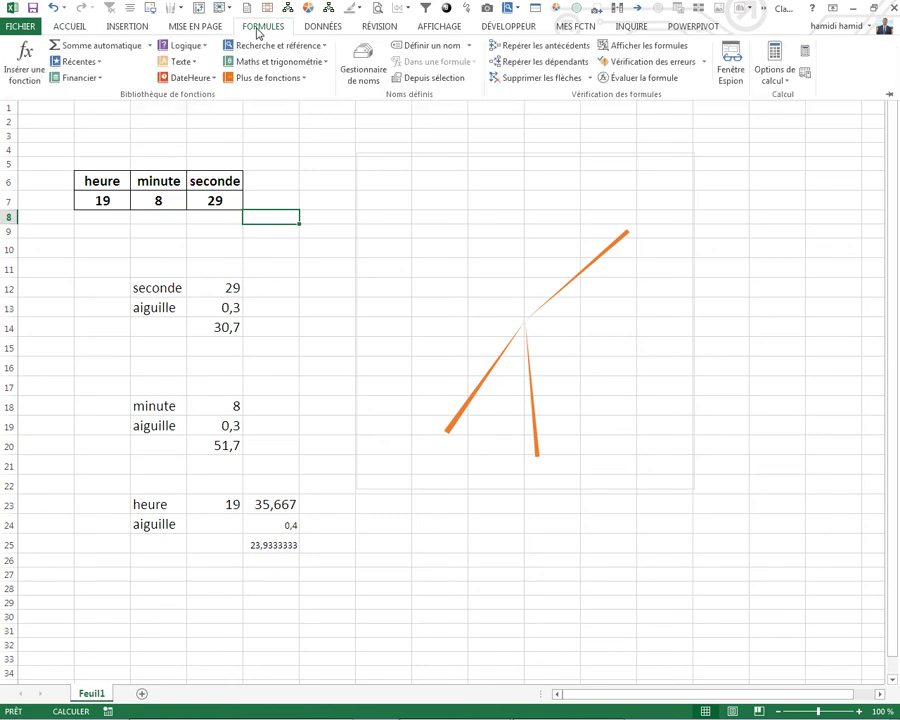
{"action": "left_click", "coordinate": [362, 62]}
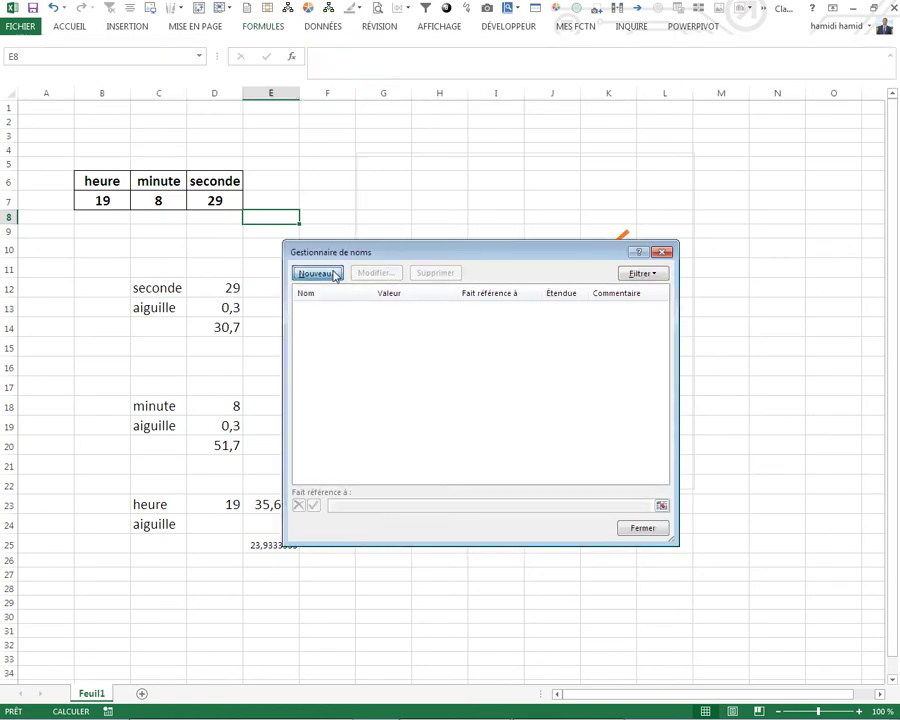
{"action": "left_click", "coordinate": [335, 273]}
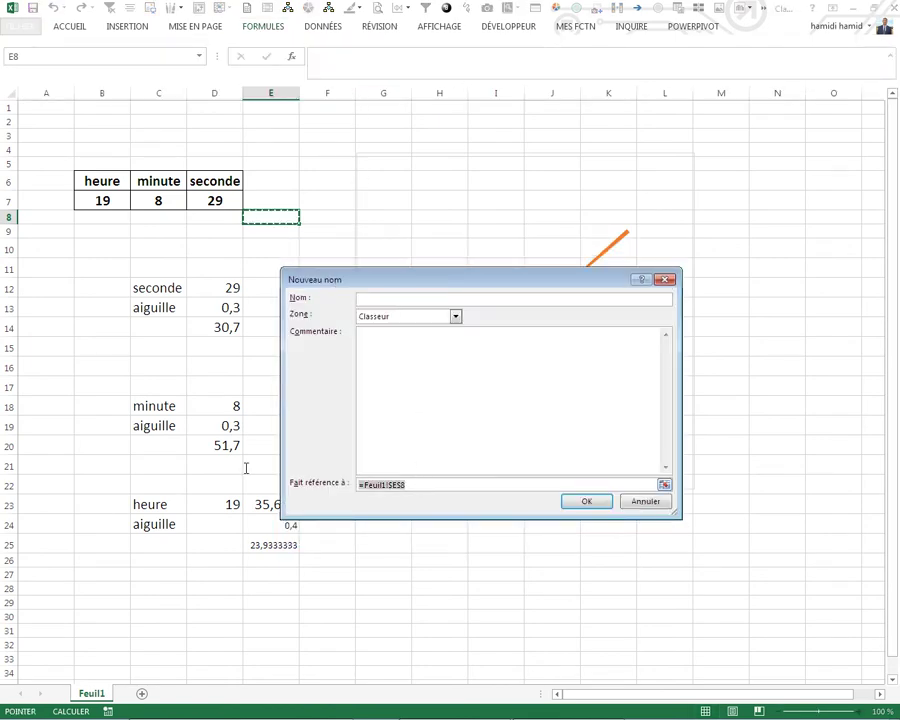
{"action": "key", "text": "BackSpace"}
{"action": "type", "text": "=ligne($1:$60)*0"}
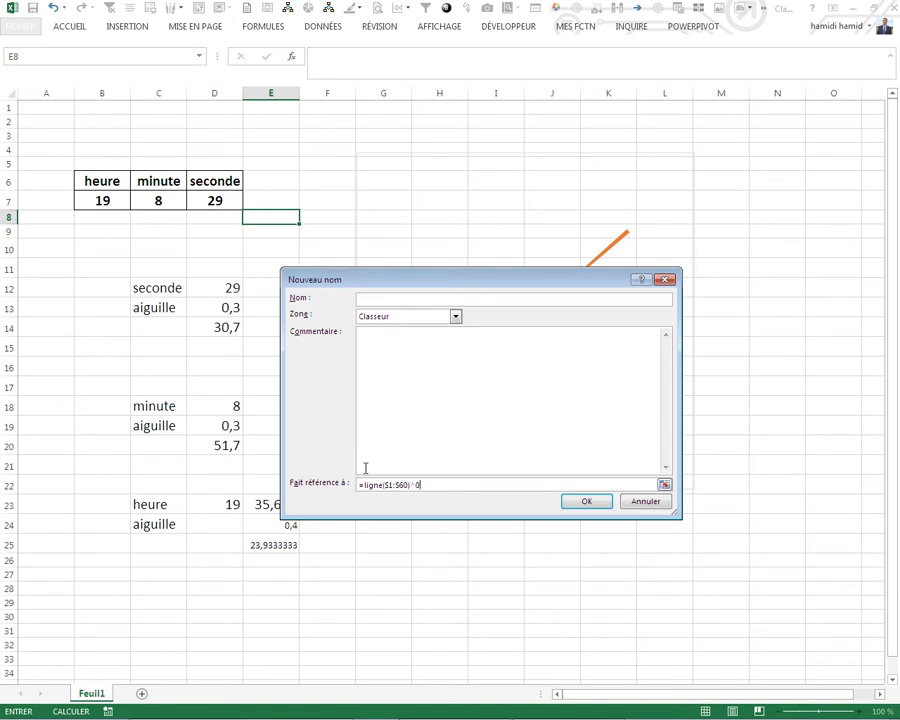
{"action": "left_click", "coordinate": [379, 300]}
{"action": "left_click", "coordinate": [580, 502]}
In Sélectionner des données, add a new series named ligne and clear its default values
{"action": "left_click", "coordinate": [638, 527]}
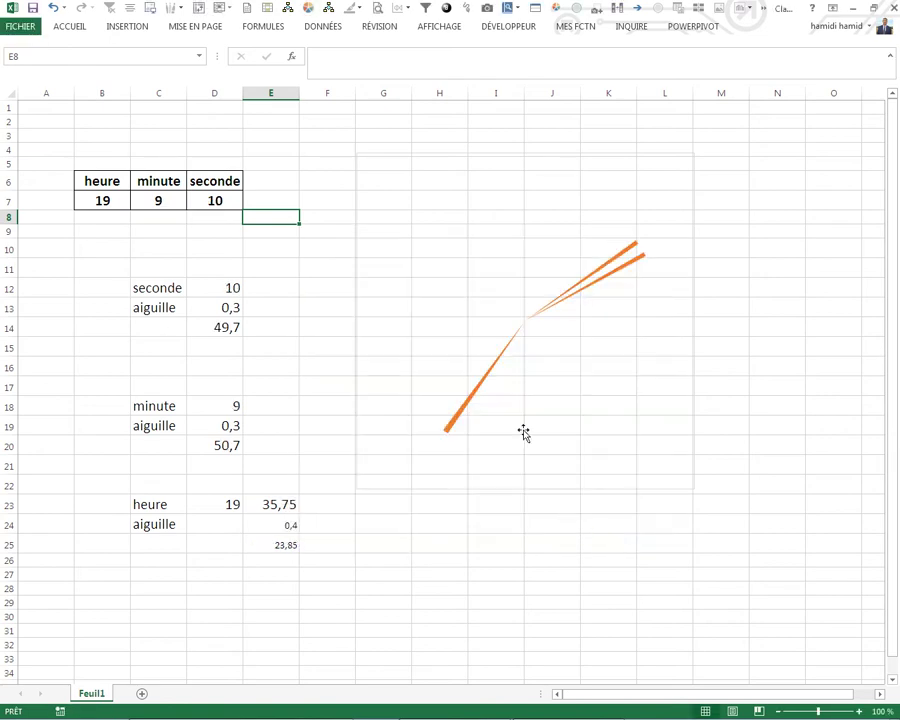
{"action": "right_click", "coordinate": [478, 307]}
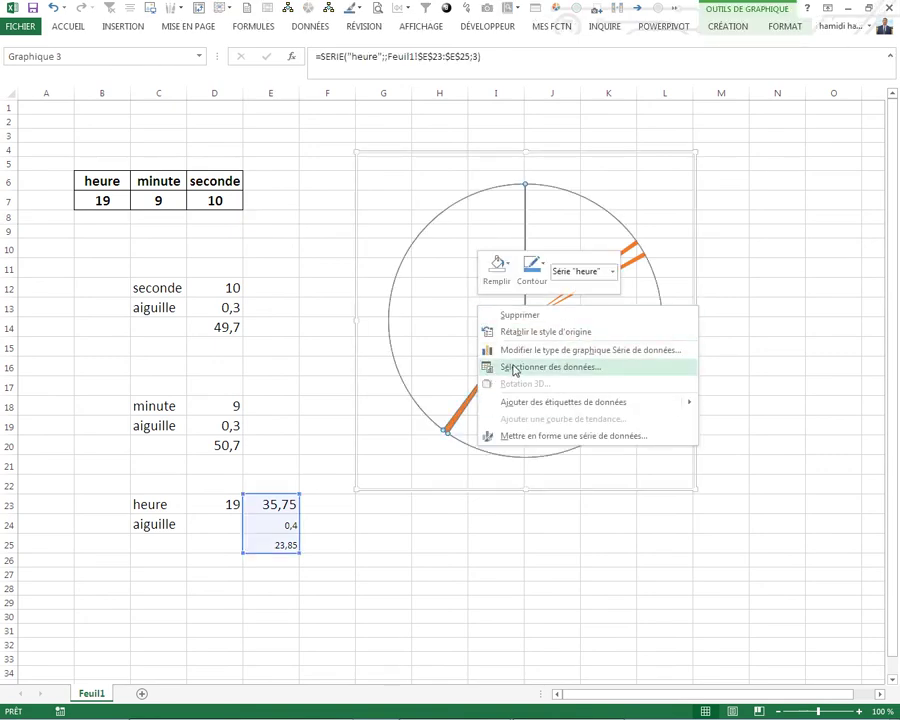
{"action": "left_click", "coordinate": [514, 368]}
{"action": "left_click", "coordinate": [301, 414]}
{"action": "type", "text": "ligne"}
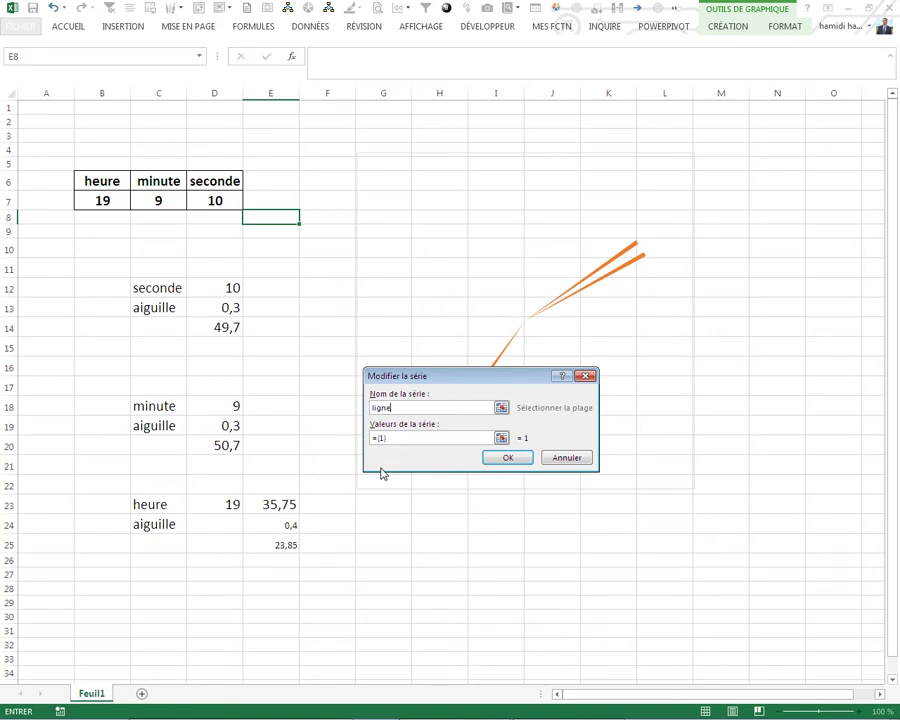
{"action": "left_click", "coordinate": [400, 437]}
{"action": "key", "text": "BackSpace"}
{"action": "key", "text": "BackSpace"}
{"action": "key", "text": "BackSpace"}
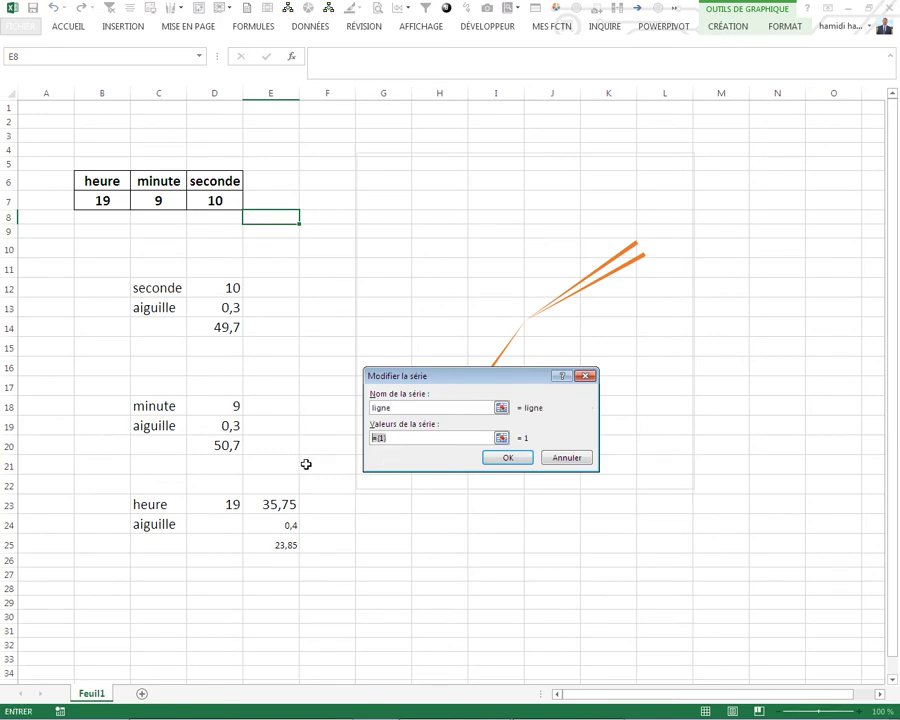
Set the ligne series values to =Feuil1!ligne via F3 Coller un nom and confirm
{"action": "left_click", "coordinate": [318, 602]}
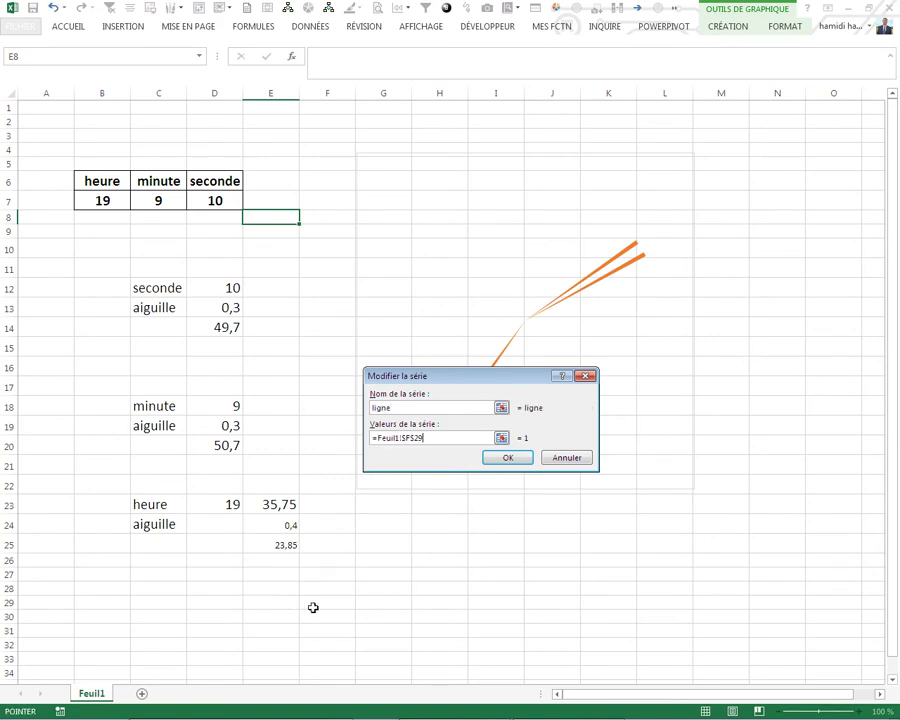
{"action": "key", "text": "BackSpace"}
{"action": "key", "text": "BackSpace"}
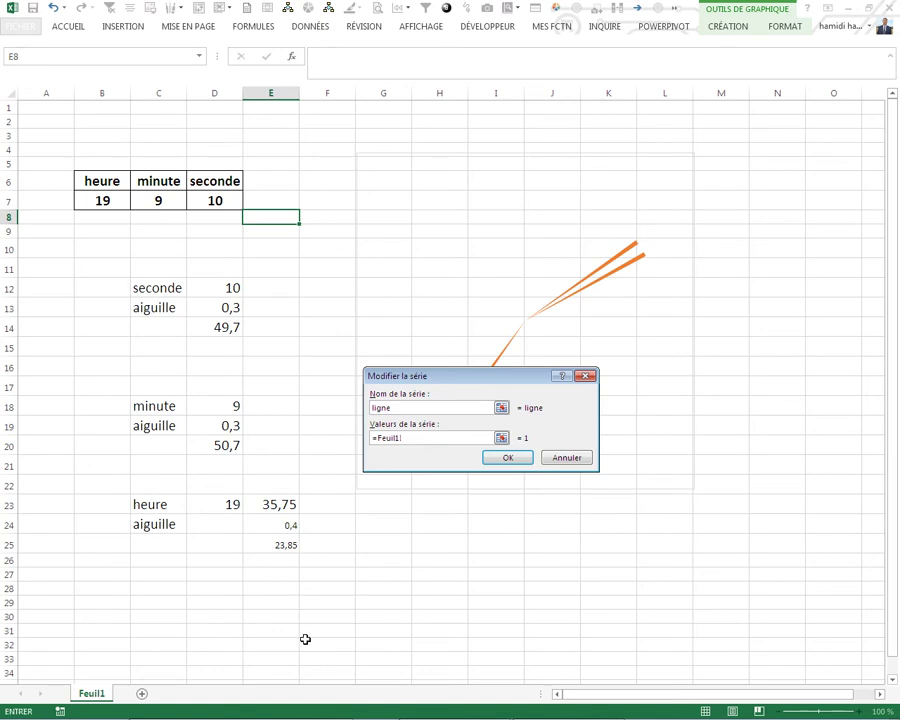
{"action": "key", "text": "F3"}
{"action": "left_click", "coordinate": [403, 364]}
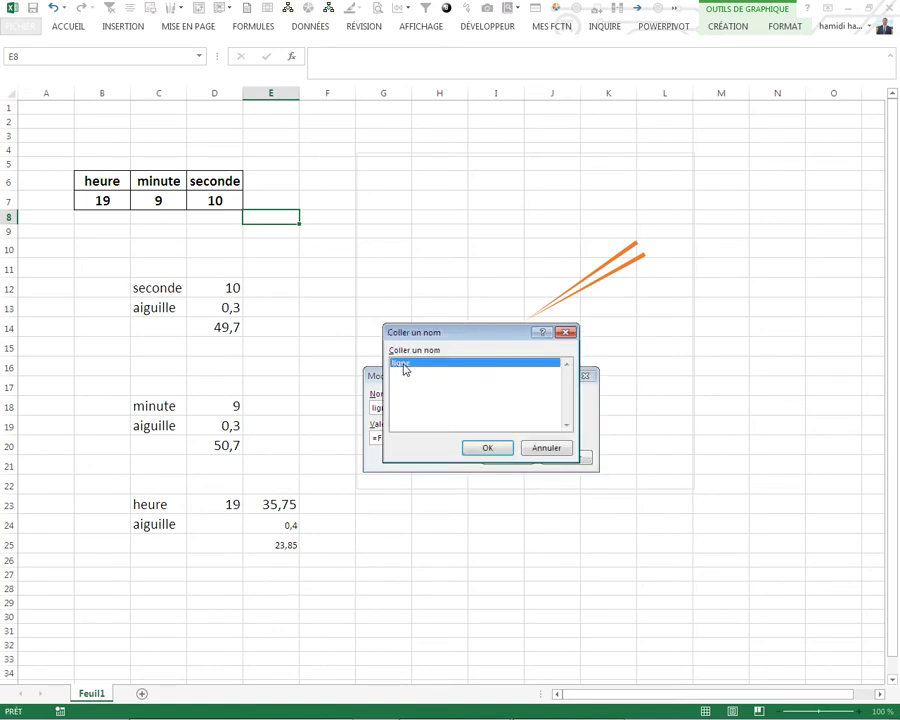
{"action": "left_click", "coordinate": [484, 448]}
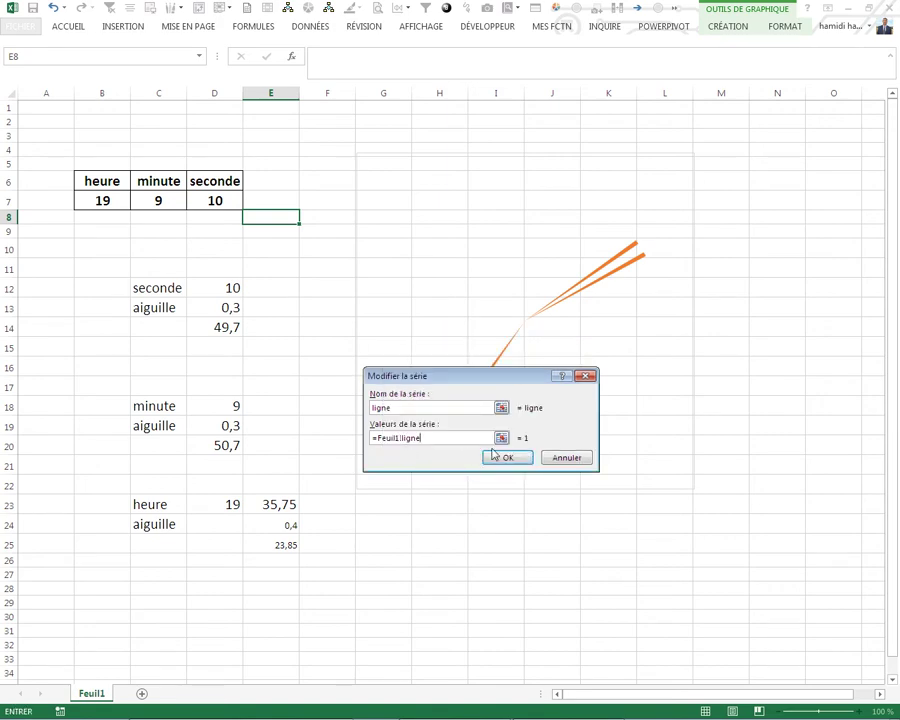
{"action": "left_click", "coordinate": [496, 457]}
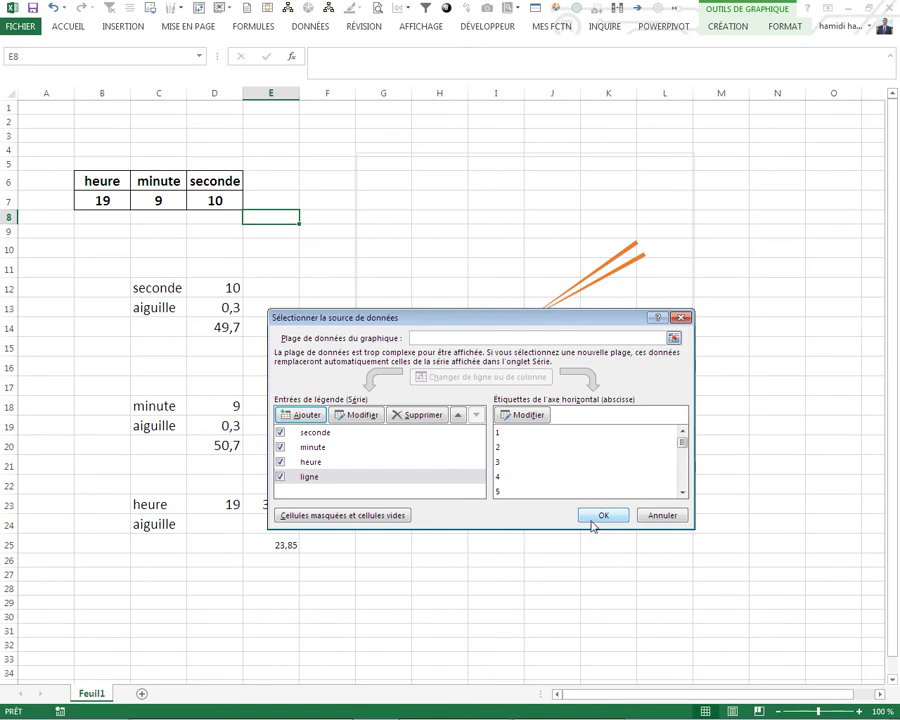
{"action": "left_click", "coordinate": [592, 515]}
Bring up the chart element list from the hour series' context menu
{"action": "left_click", "coordinate": [565, 548]}
{"action": "right_click", "coordinate": [483, 266]}
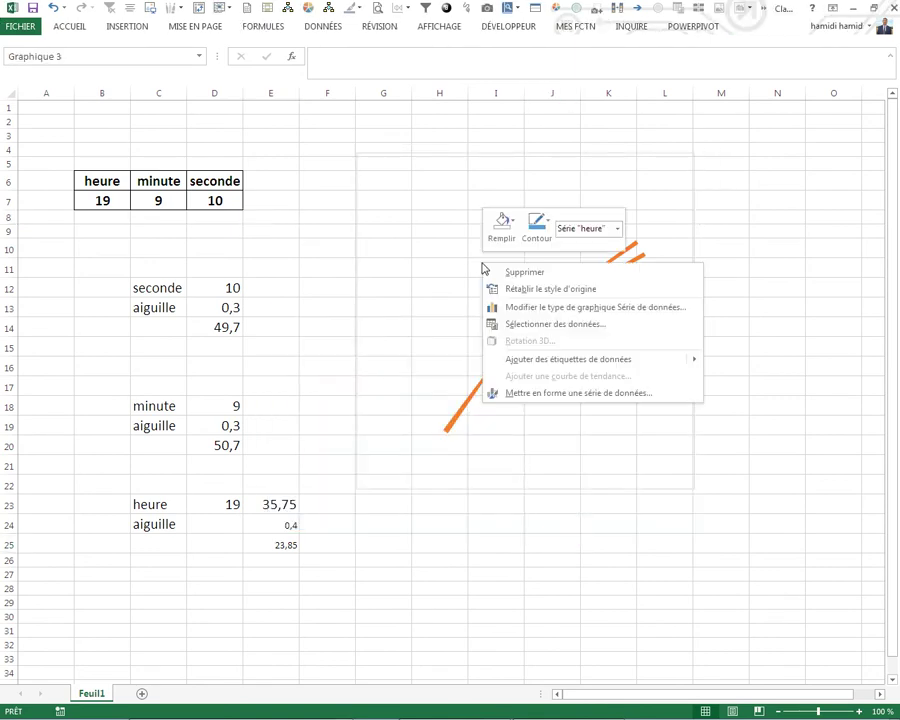
{"action": "left_click", "coordinate": [617, 229]}
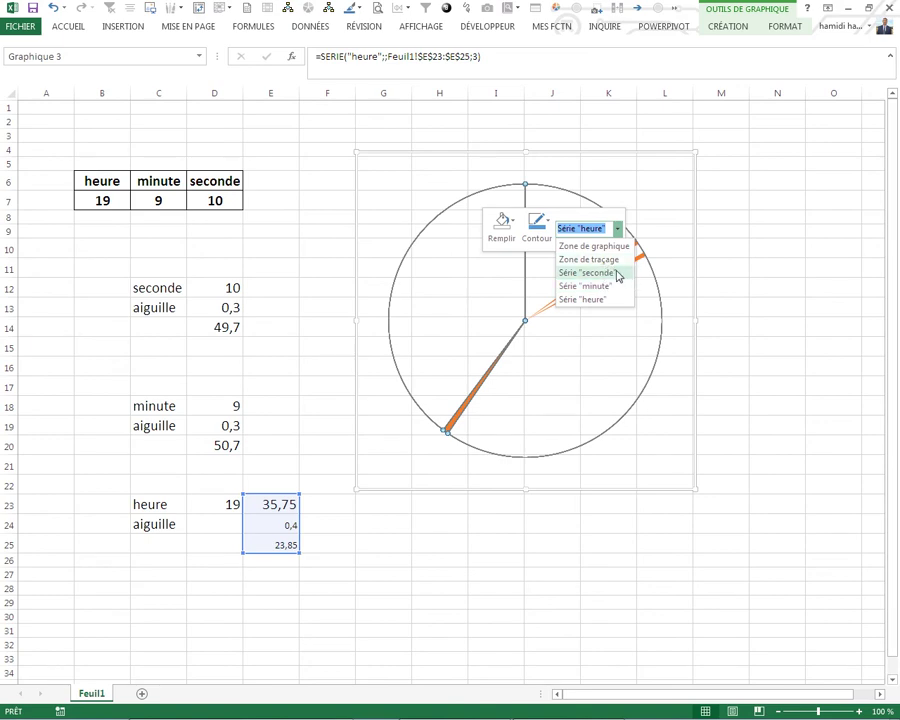
Change the ligne series chart type to Anneau (doughnut)
{"action": "right_click", "coordinate": [465, 216]}
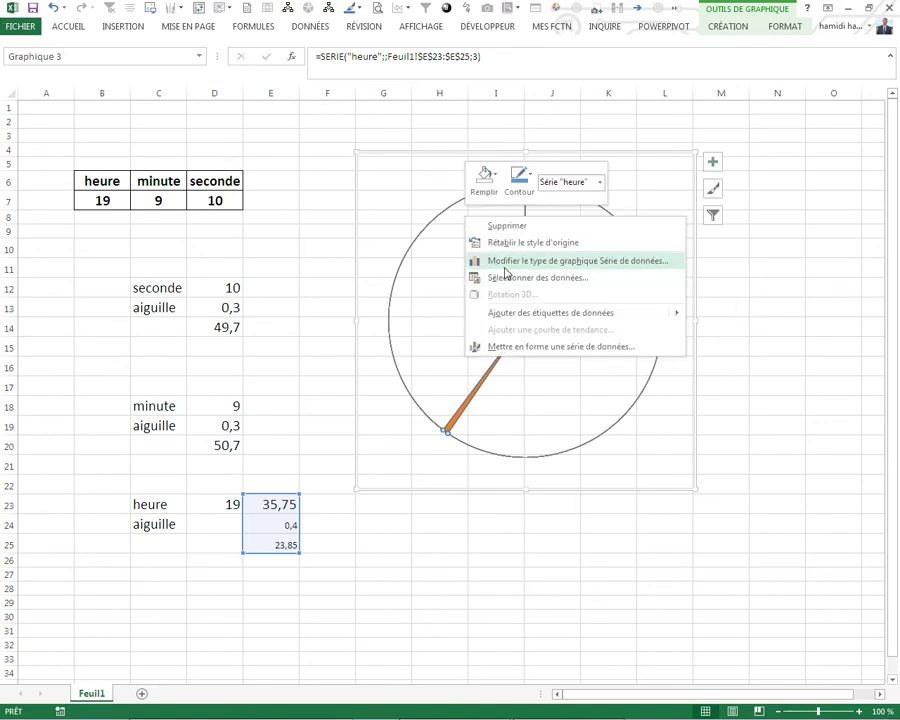
{"action": "left_click", "coordinate": [505, 262]}
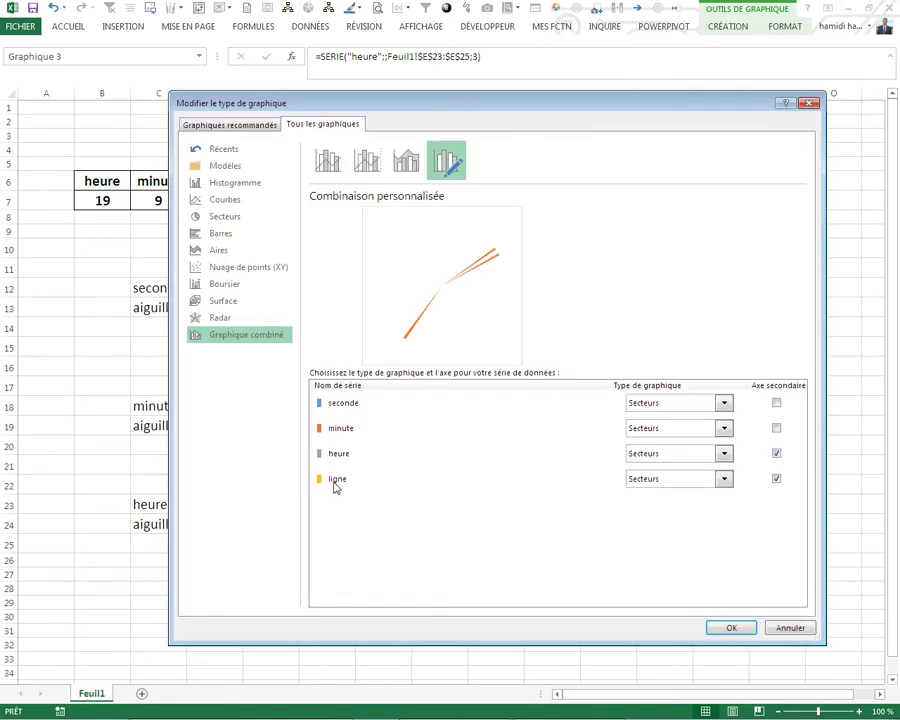
{"action": "left_click", "coordinate": [724, 479]}
{"action": "left_click", "coordinate": [763, 456]}
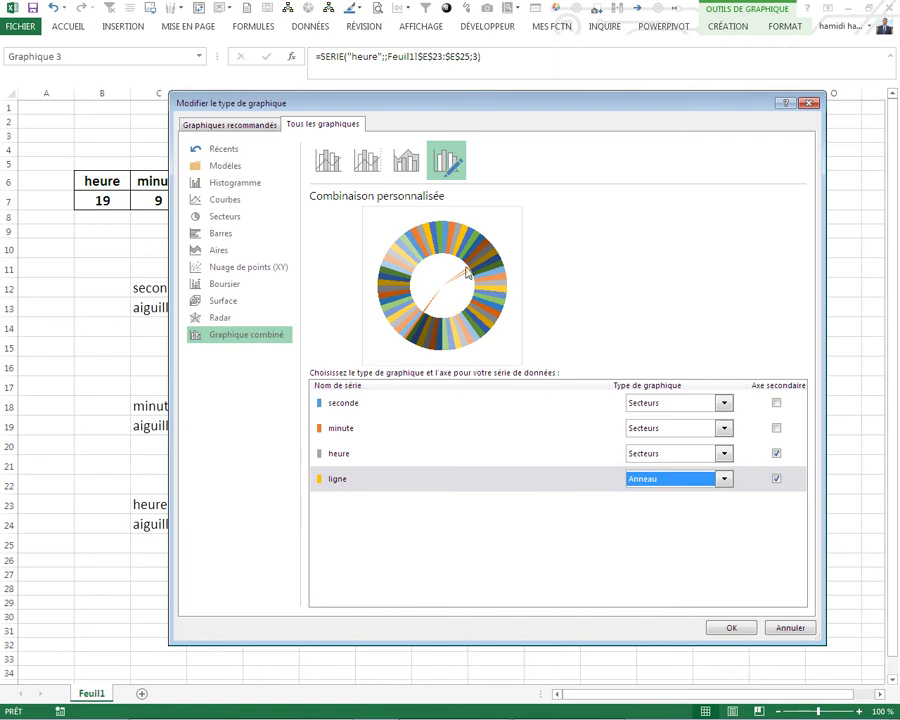
{"action": "left_click", "coordinate": [733, 627]}
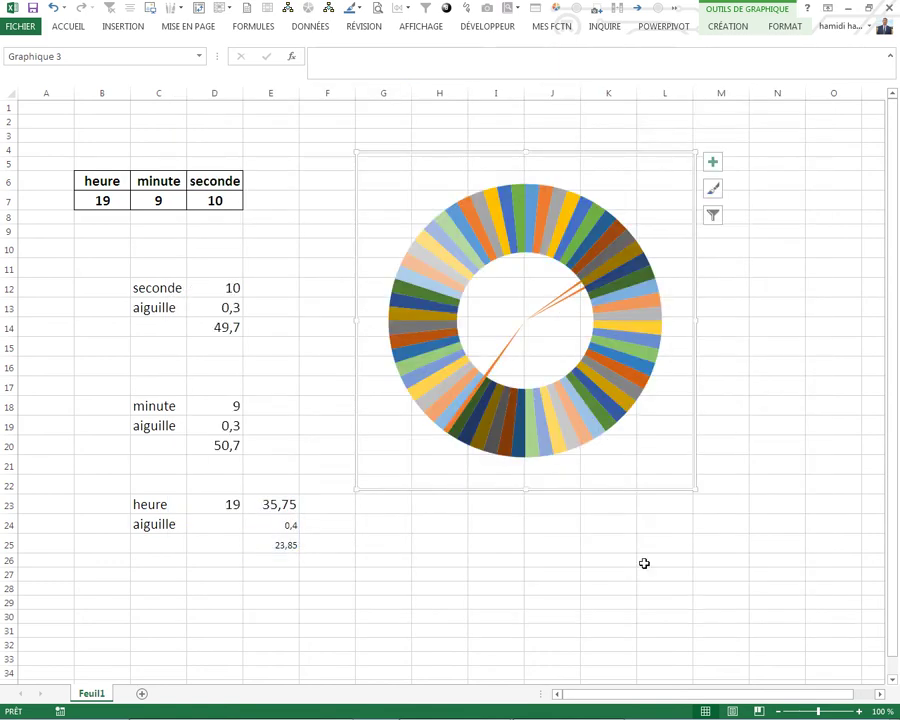
Select Série "ligne" from the mini-toolbar element list
{"action": "left_click", "coordinate": [612, 337]}
{"action": "right_click", "coordinate": [613, 339]}
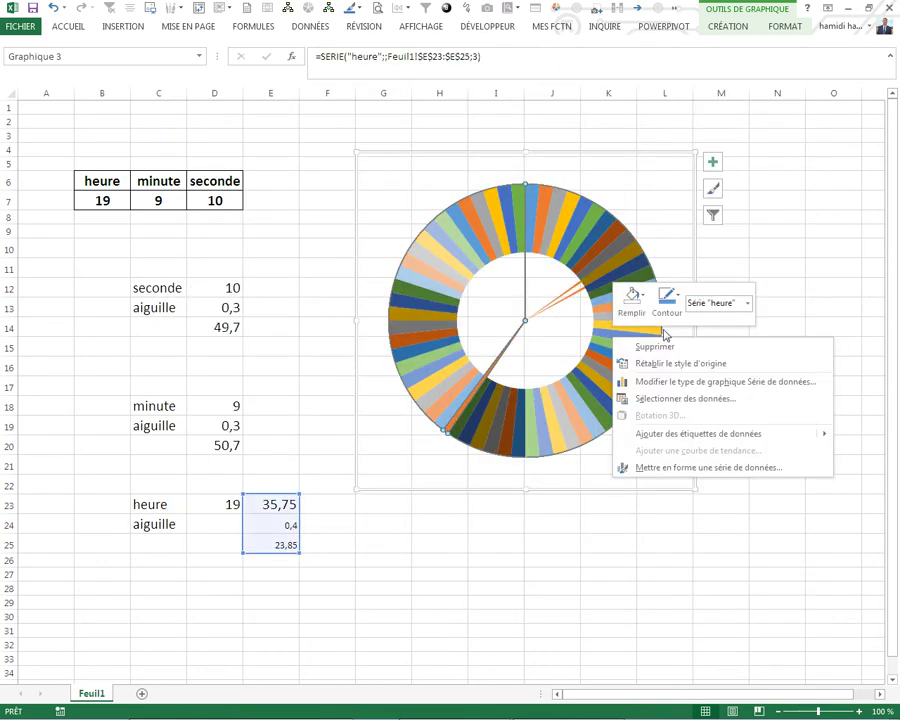
{"action": "left_click", "coordinate": [746, 303]}
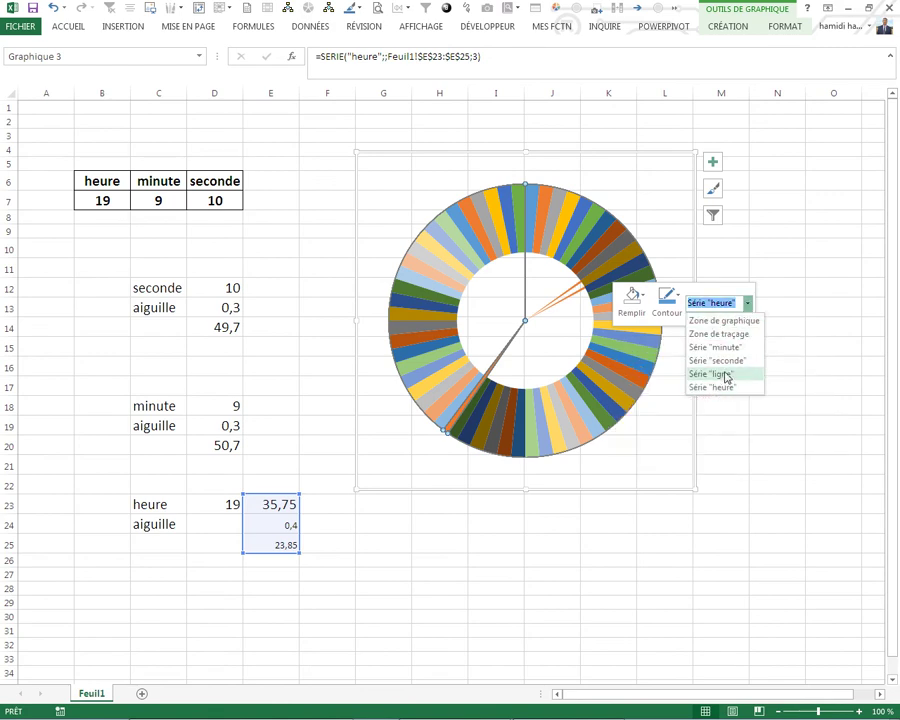
{"action": "left_click", "coordinate": [724, 375]}
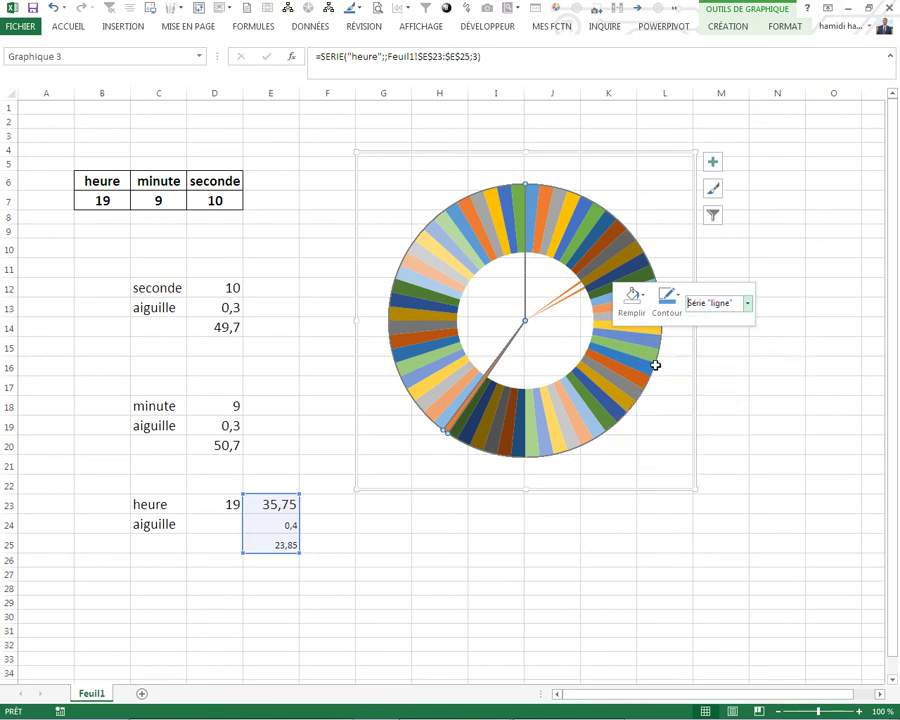
Enlarge the ligne ring's Taille du centre to about 90% and remove its fill
{"action": "right_click", "coordinate": [591, 205]}
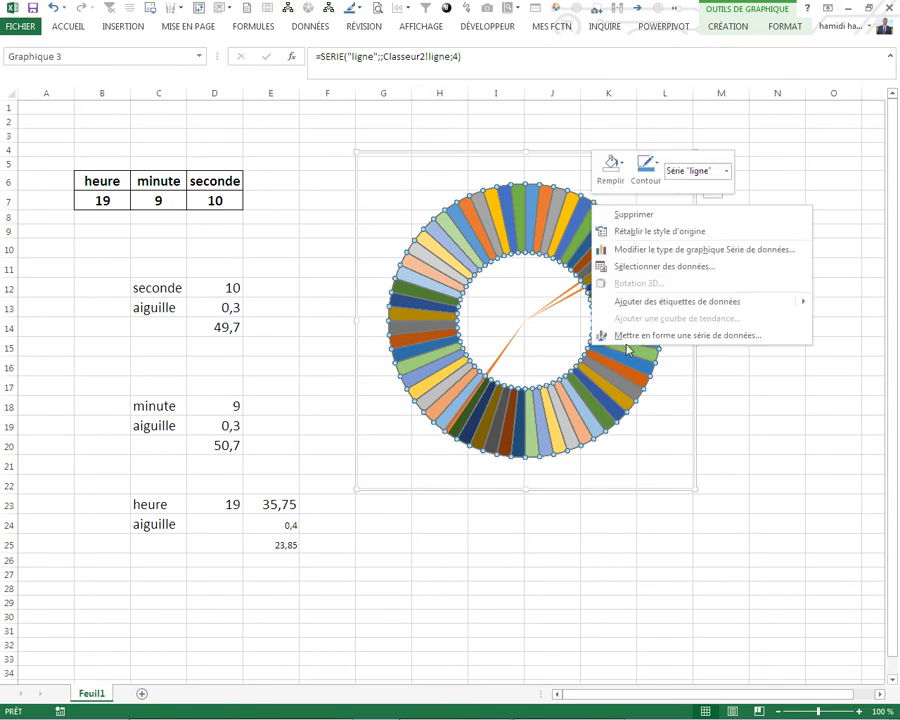
{"action": "left_click", "coordinate": [624, 337]}
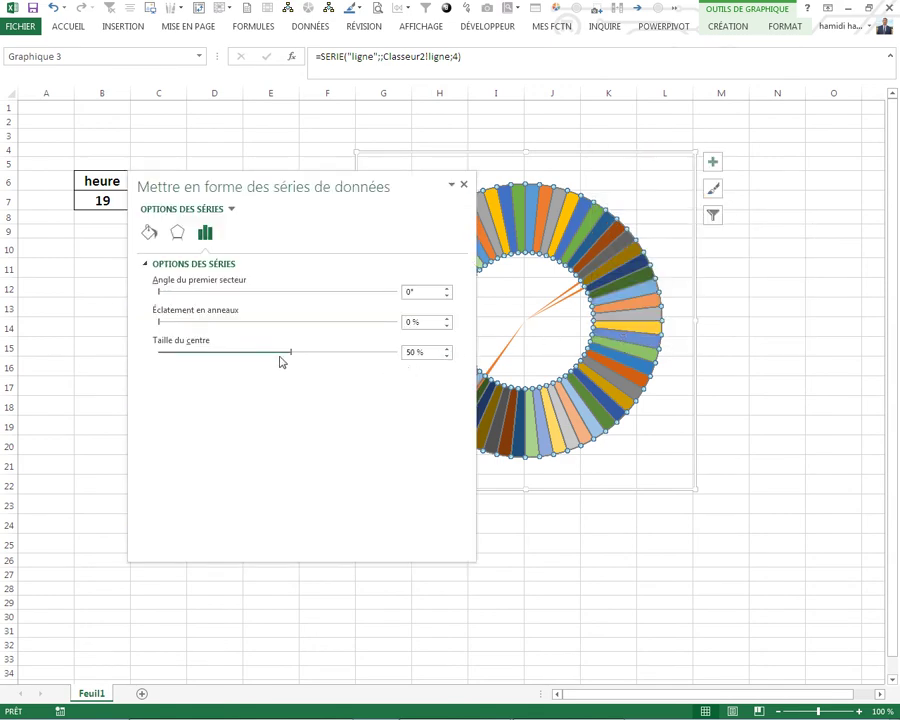
{"action": "left_click_drag", "start_coordinate": [290, 355], "coordinate": [409, 355]}
{"action": "left_click", "coordinate": [149, 234]}
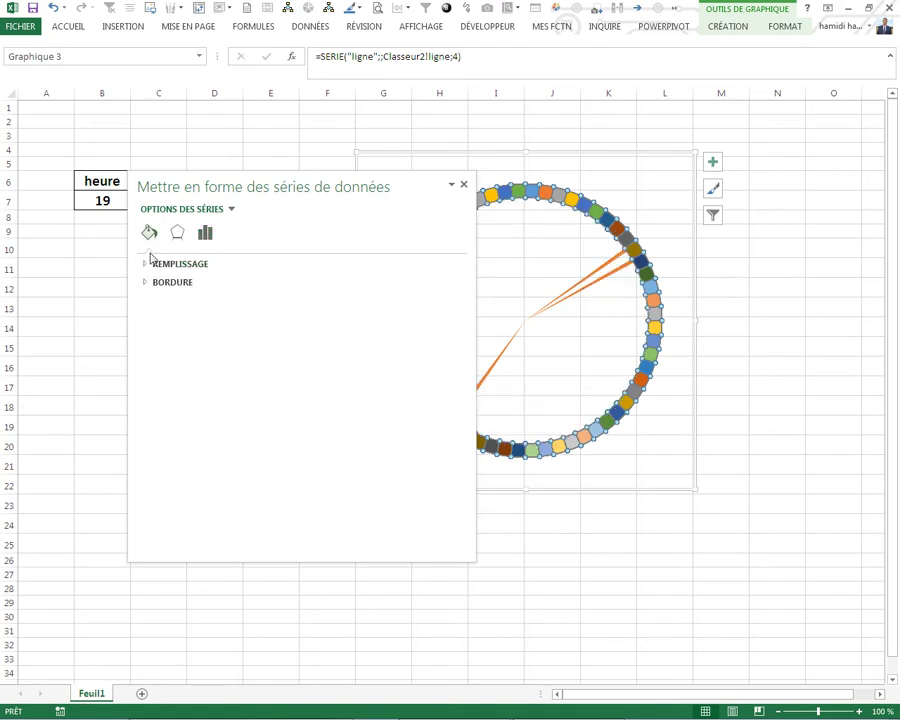
{"action": "left_click", "coordinate": [148, 265]}
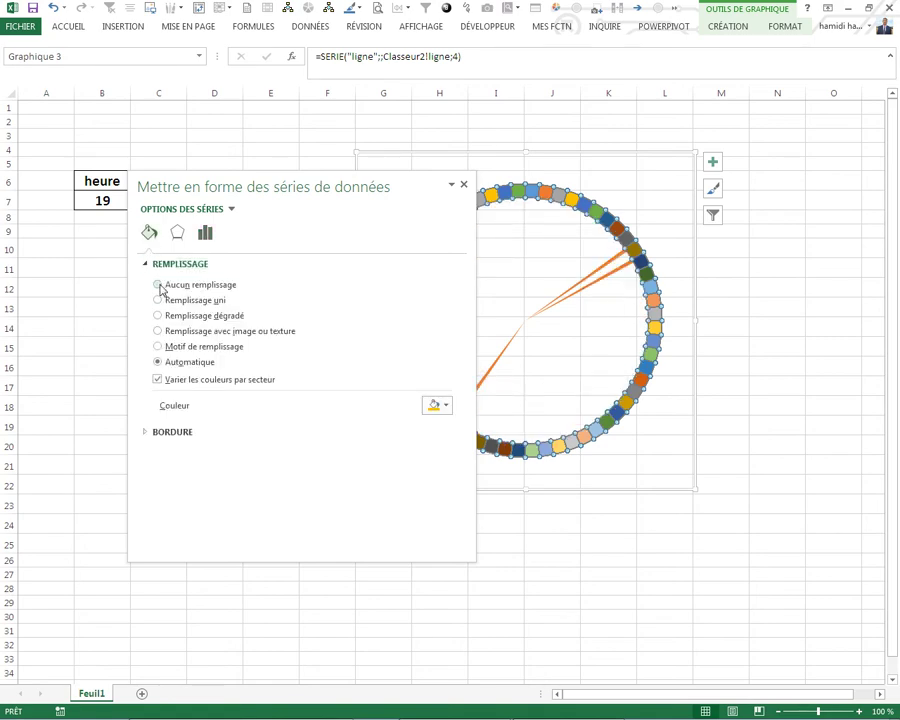
{"action": "left_click", "coordinate": [158, 285]}
Give the ring segments a blue outline and close the formatting pane
{"action": "left_click", "coordinate": [147, 404]}
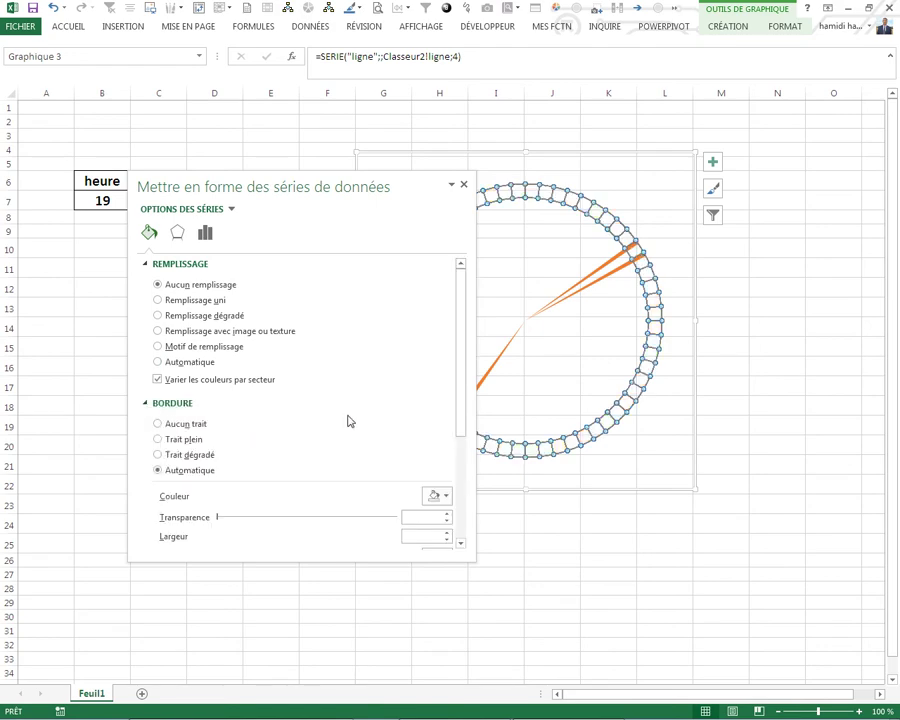
{"action": "left_click", "coordinate": [446, 498]}
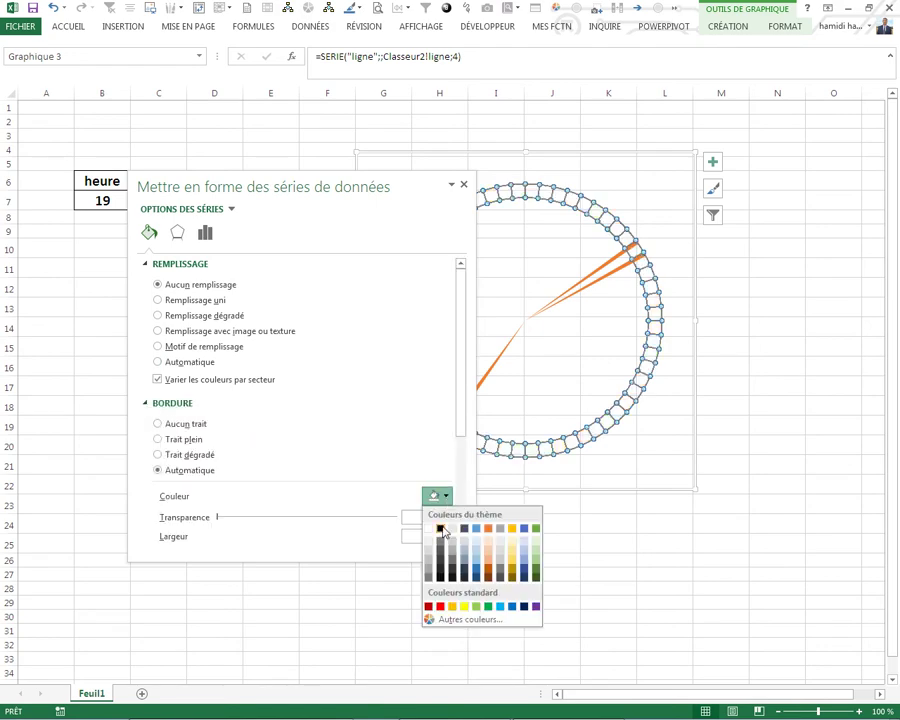
{"action": "left_click", "coordinate": [441, 529]}
{"action": "left_click", "coordinate": [550, 541]}
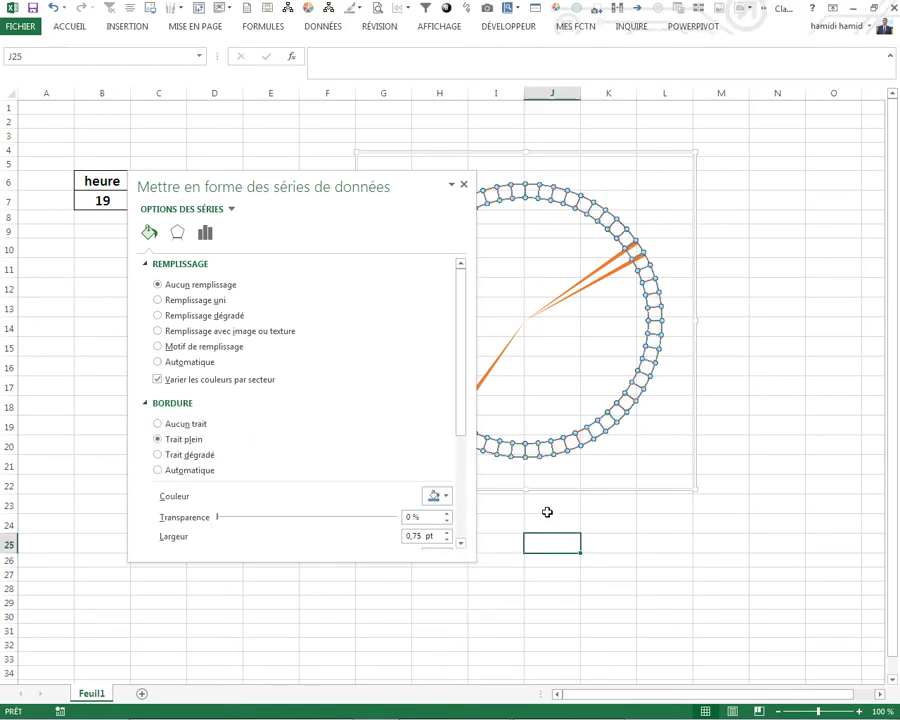
{"action": "left_click", "coordinate": [463, 184]}
{"action": "left_click", "coordinate": [732, 266]}
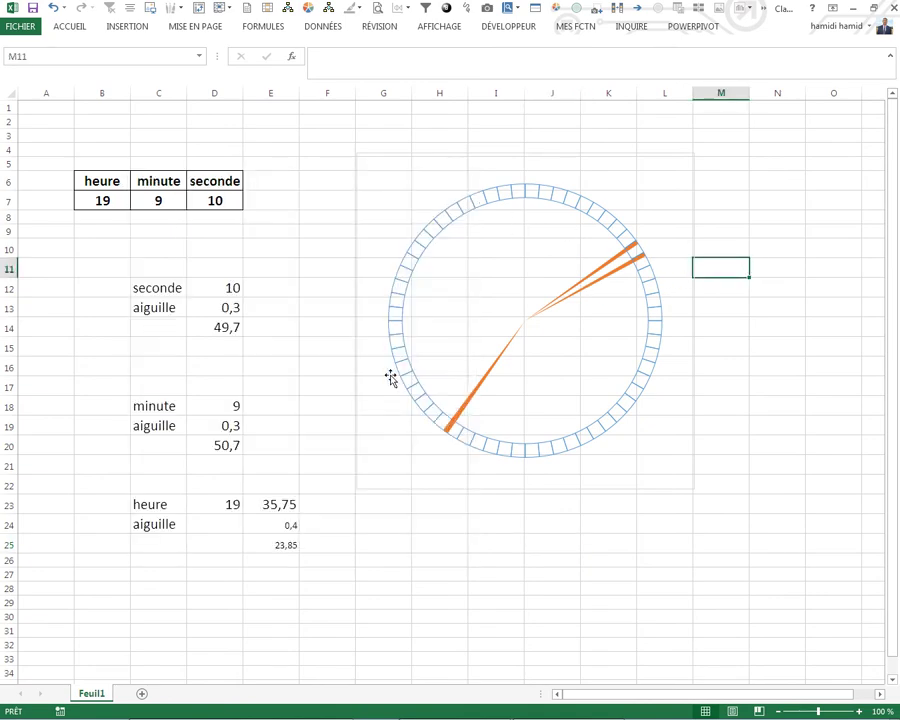
{"action": "left_click", "coordinate": [460, 538]}
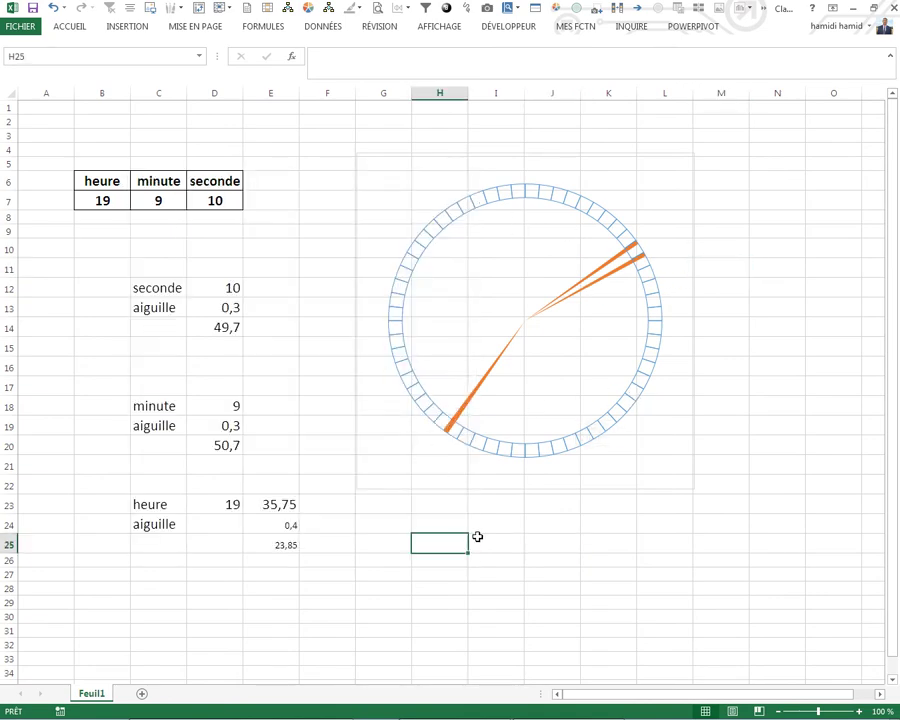
Define the name ligne2 referring to =LIGNE(Feuil1!$1:$12)^0
{"action": "left_click", "coordinate": [262, 27]}
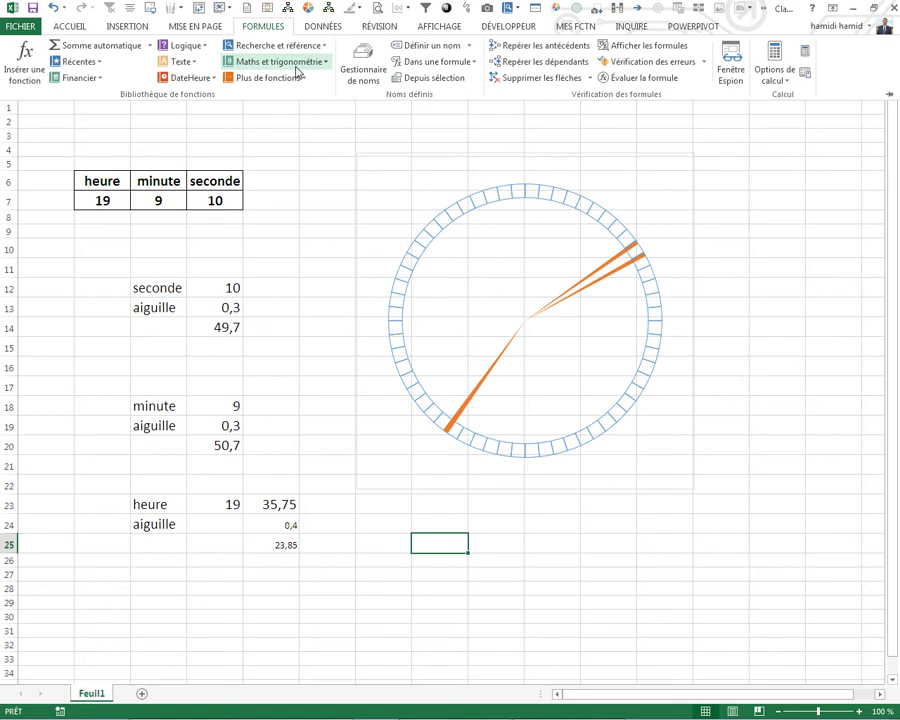
{"action": "left_click", "coordinate": [358, 78]}
{"action": "left_click", "coordinate": [301, 278]}
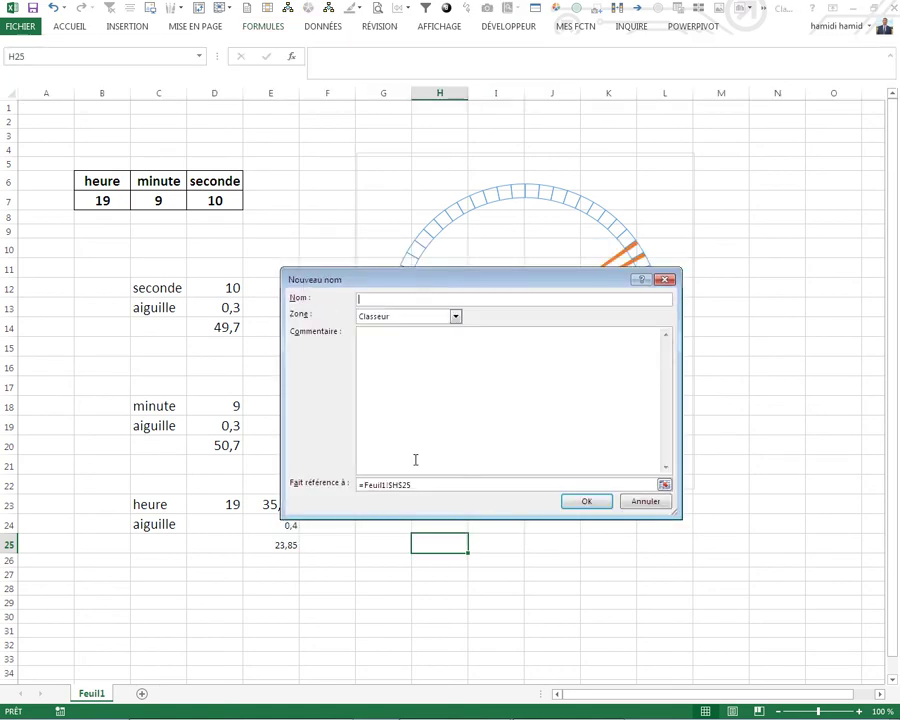
{"action": "left_click_drag", "start_coordinate": [420, 487], "coordinate": [194, 472]}
{"action": "key", "text": "BackSpace"}
{"action": "type", "text": "=ligne($1:$12)^0"}
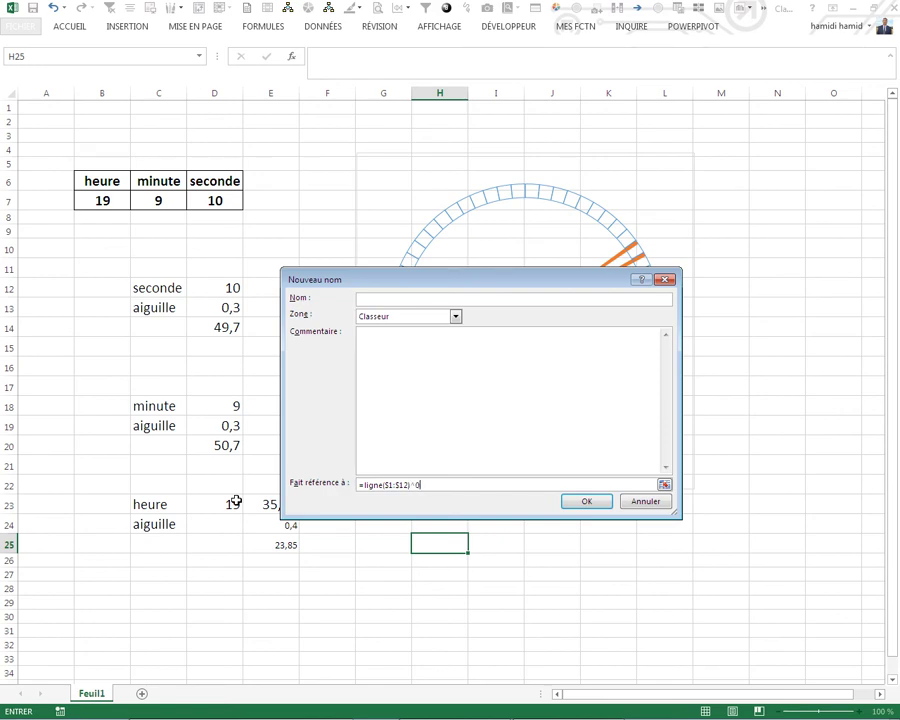
{"action": "left_click", "coordinate": [370, 297]}
{"action": "left_click", "coordinate": [569, 503]}
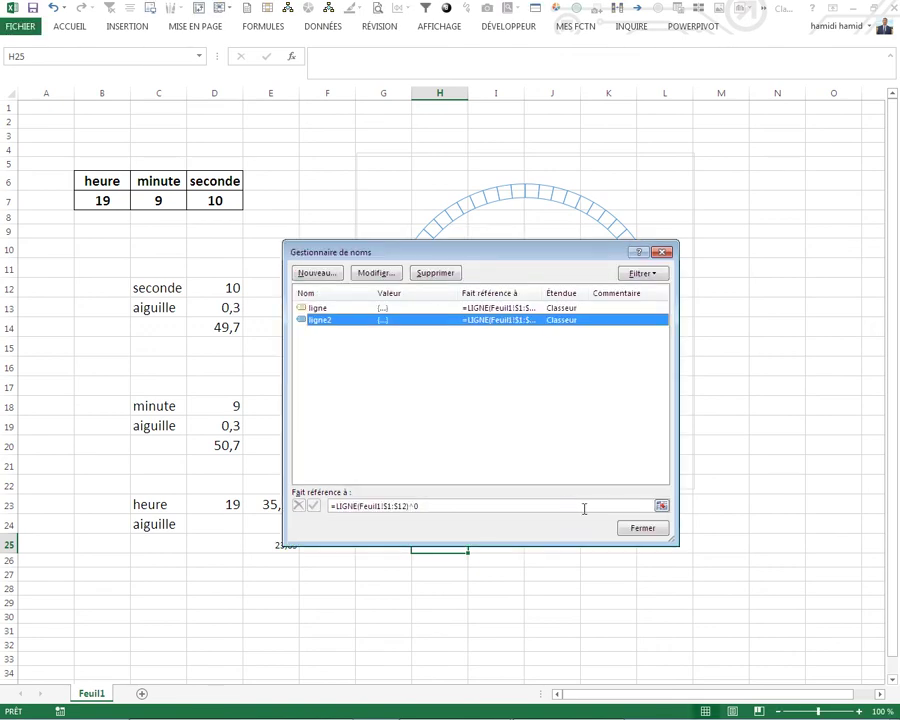
In Sélectionner des données, add a new series named ligne2
{"action": "left_click", "coordinate": [638, 528]}
{"action": "right_click", "coordinate": [458, 237]}
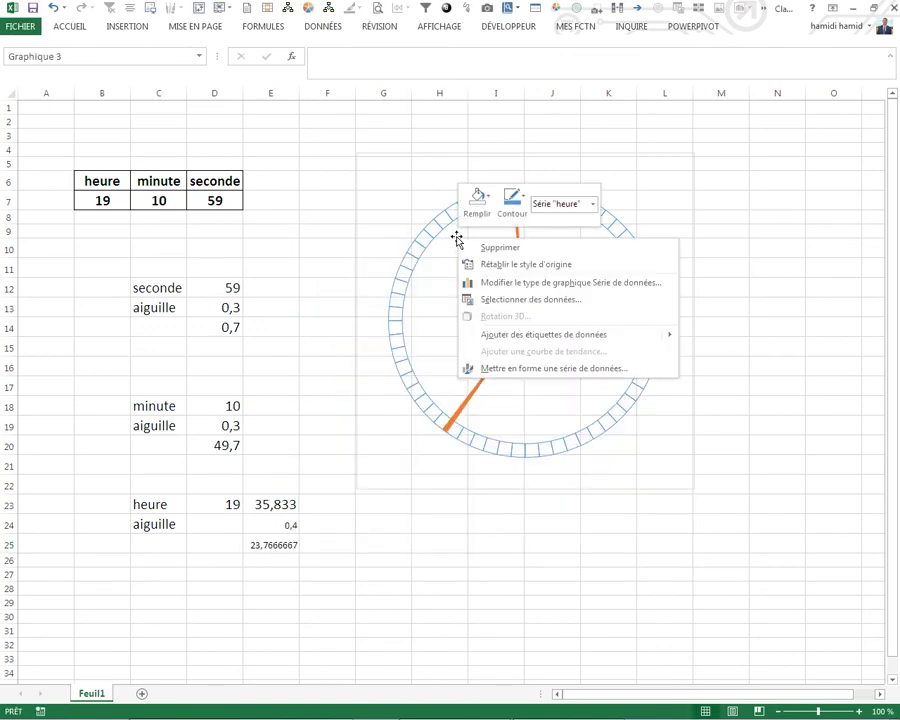
{"action": "left_click", "coordinate": [463, 298]}
{"action": "left_click", "coordinate": [303, 414]}
{"action": "type", "text": "ligne2"}
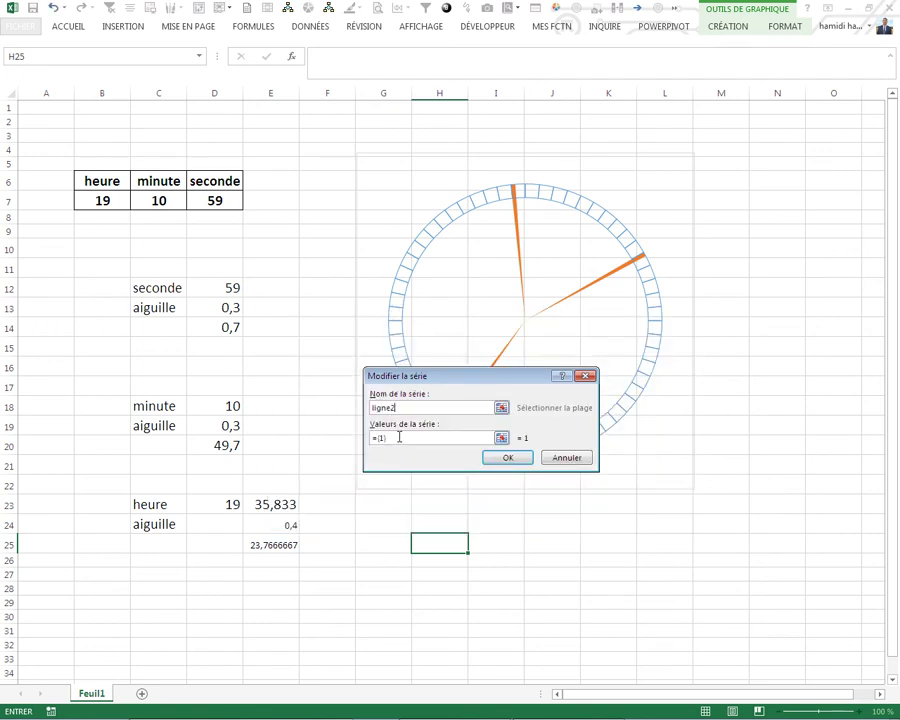
{"action": "left_click_drag", "start_coordinate": [399, 437], "coordinate": [321, 436]}
Set the ligne2 series values to =Feuil1!ligne2 via F3 Coller un nom and confirm both dialogs
{"action": "left_click", "coordinate": [400, 573]}
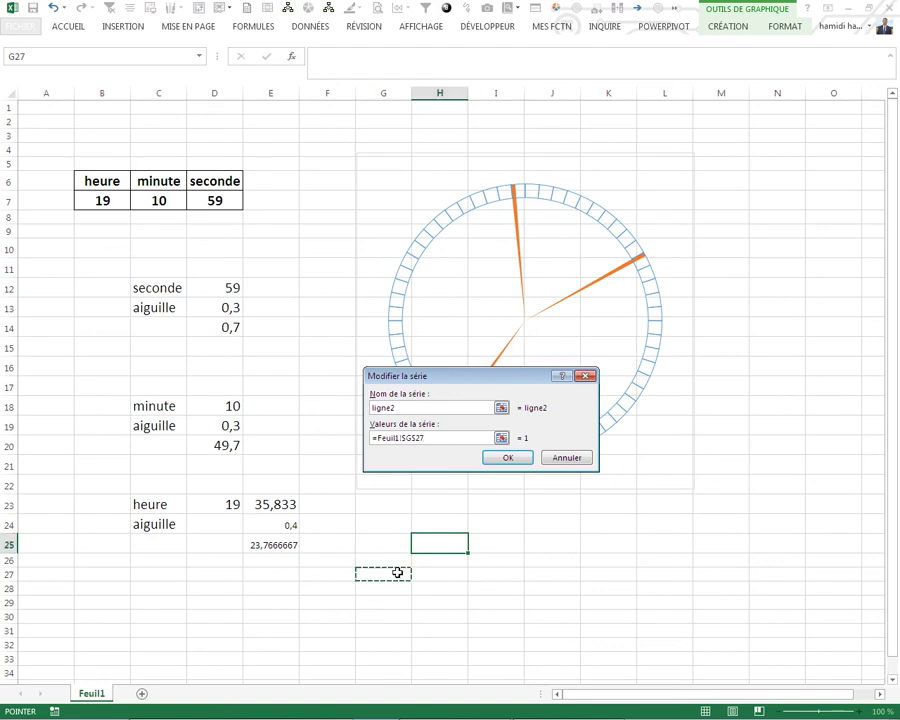
{"action": "key", "text": "BackSpace"}
{"action": "key", "text": "BackSpace"}
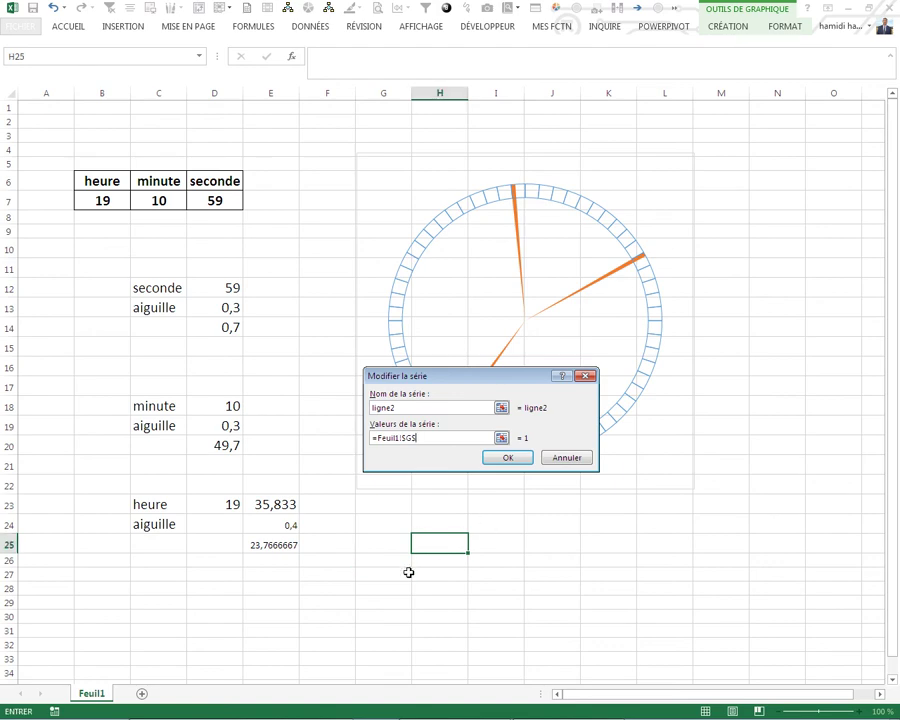
{"action": "key", "text": "F3"}
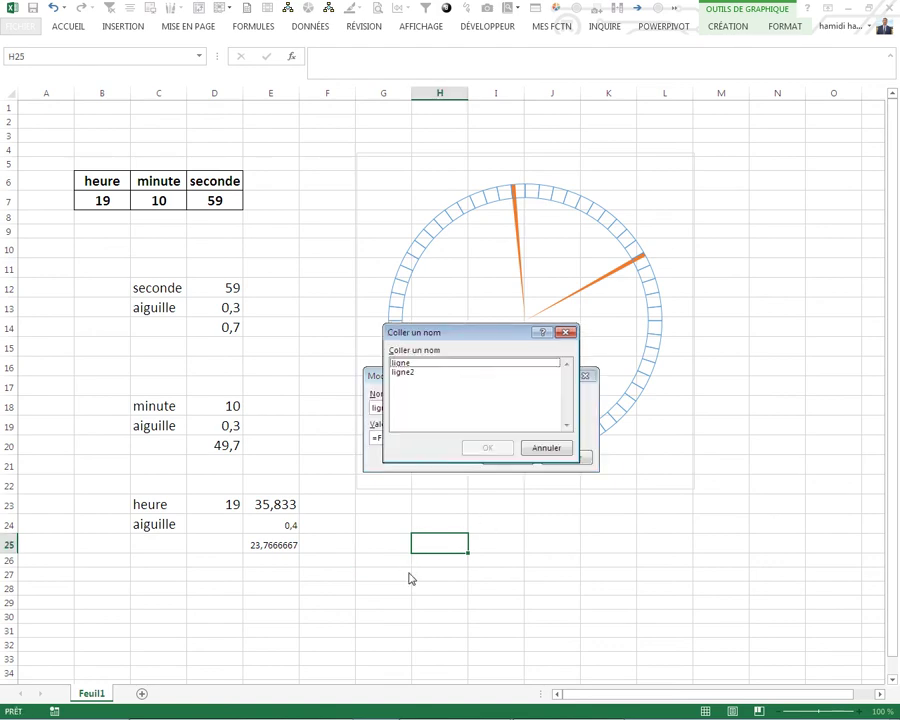
{"action": "left_click", "coordinate": [403, 373]}
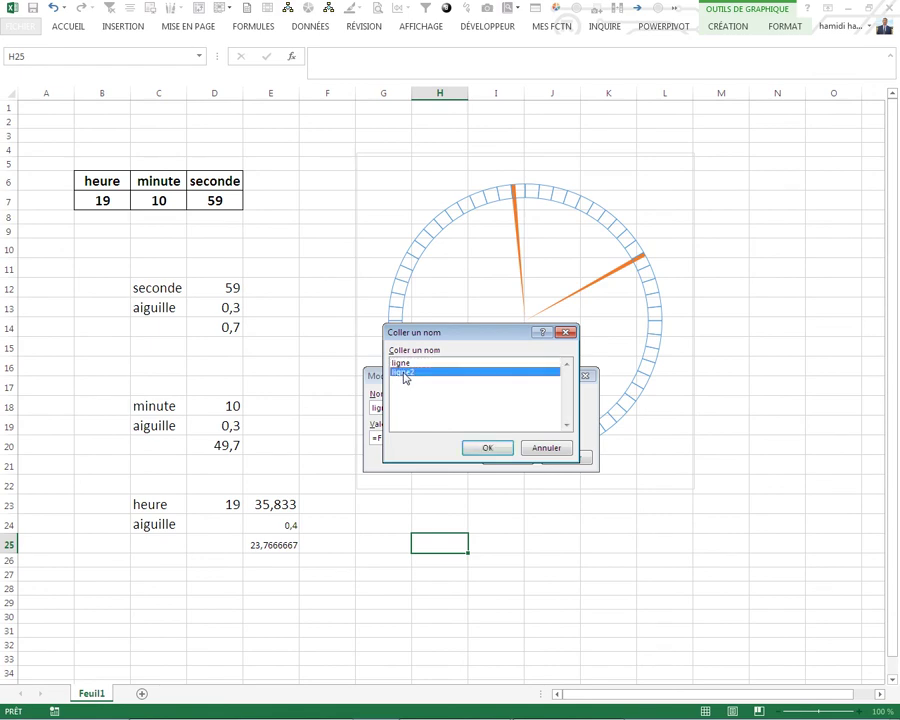
{"action": "left_click", "coordinate": [486, 446]}
{"action": "left_click", "coordinate": [506, 458]}
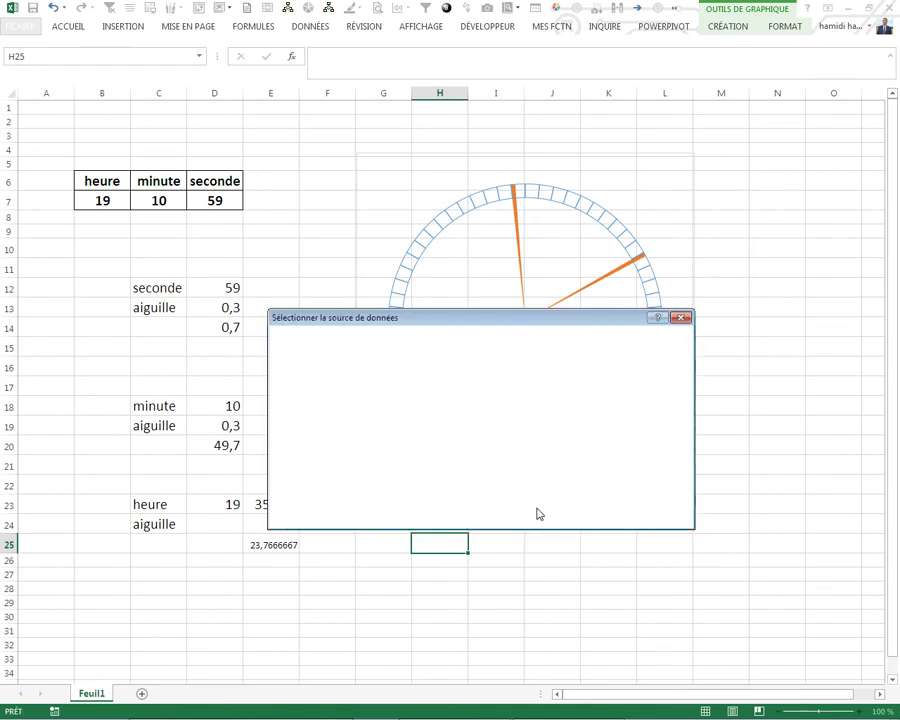
{"action": "left_click", "coordinate": [597, 515]}
{"action": "left_click", "coordinate": [580, 519]}
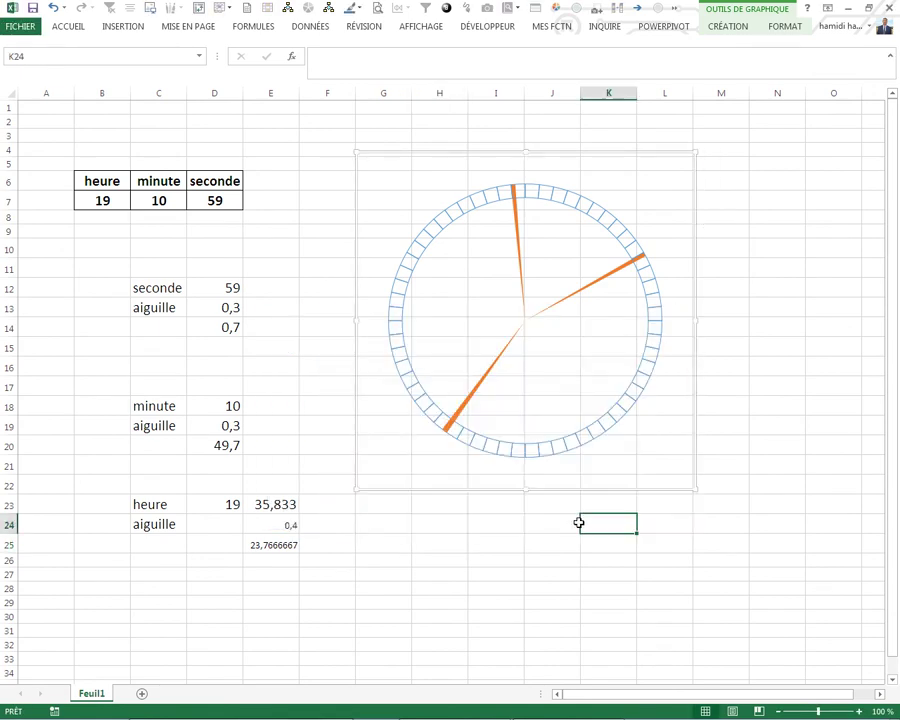
Change the ligne2 series chart type to a doughnut
{"action": "right_click", "coordinate": [502, 303]}
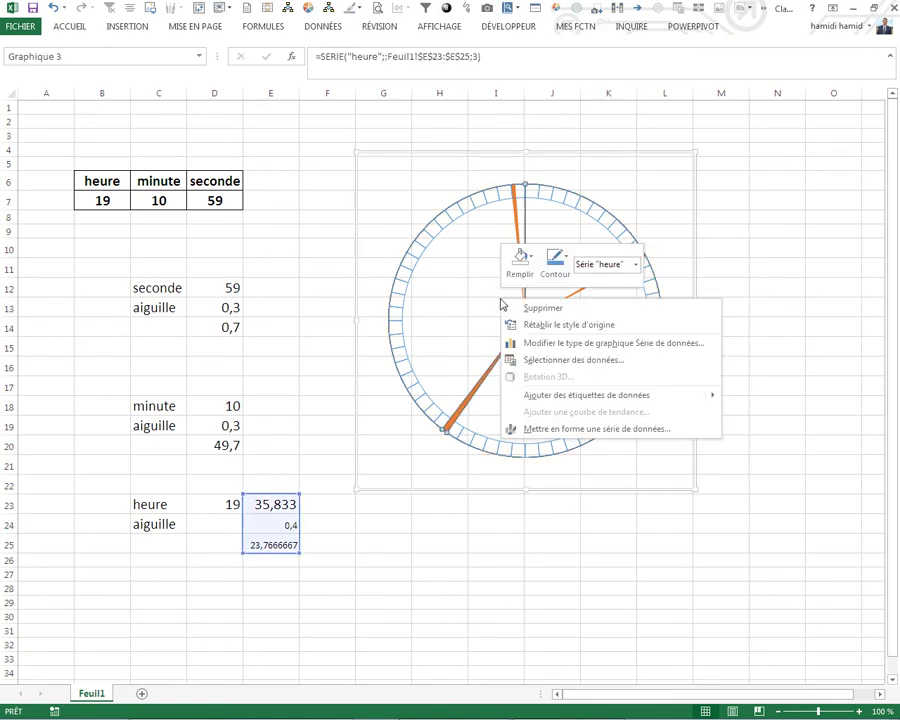
{"action": "left_click", "coordinate": [540, 345]}
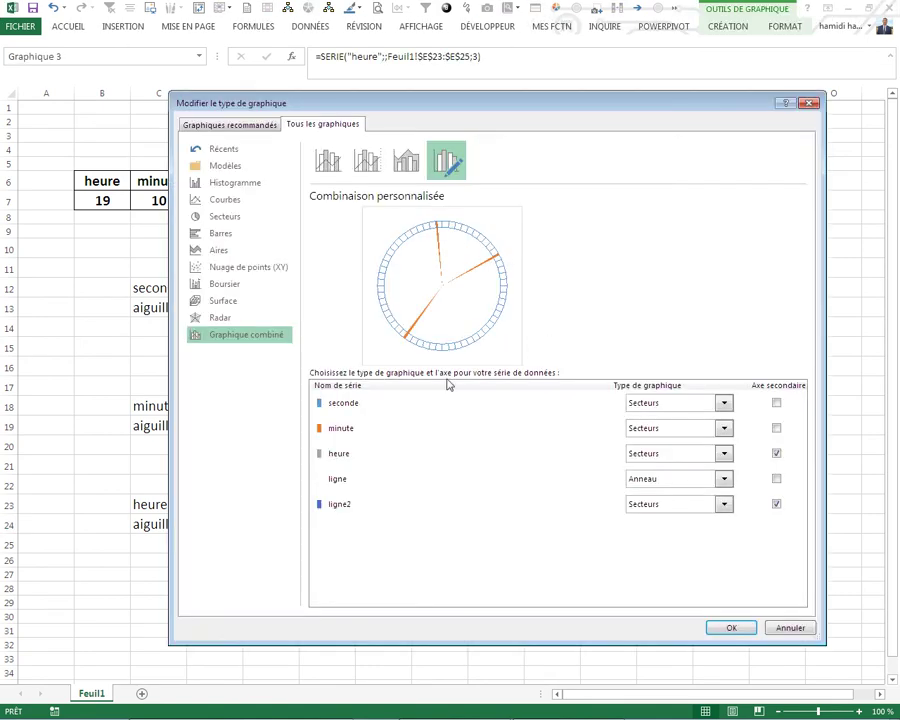
{"action": "left_click", "coordinate": [725, 507]}
{"action": "left_click", "coordinate": [764, 475]}
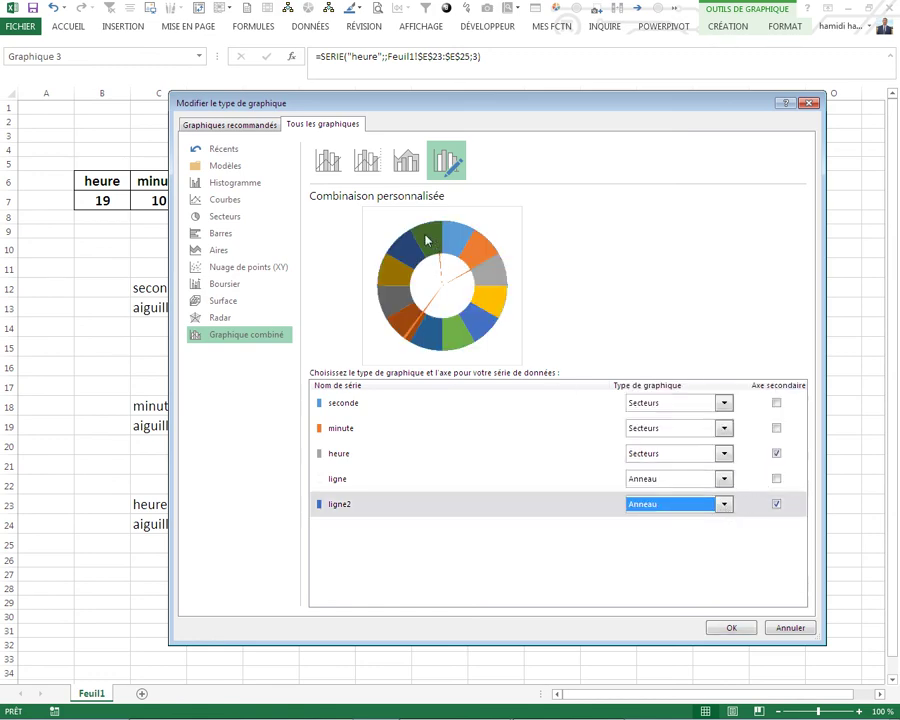
{"action": "left_click", "coordinate": [728, 628]}
{"action": "left_click", "coordinate": [663, 590]}
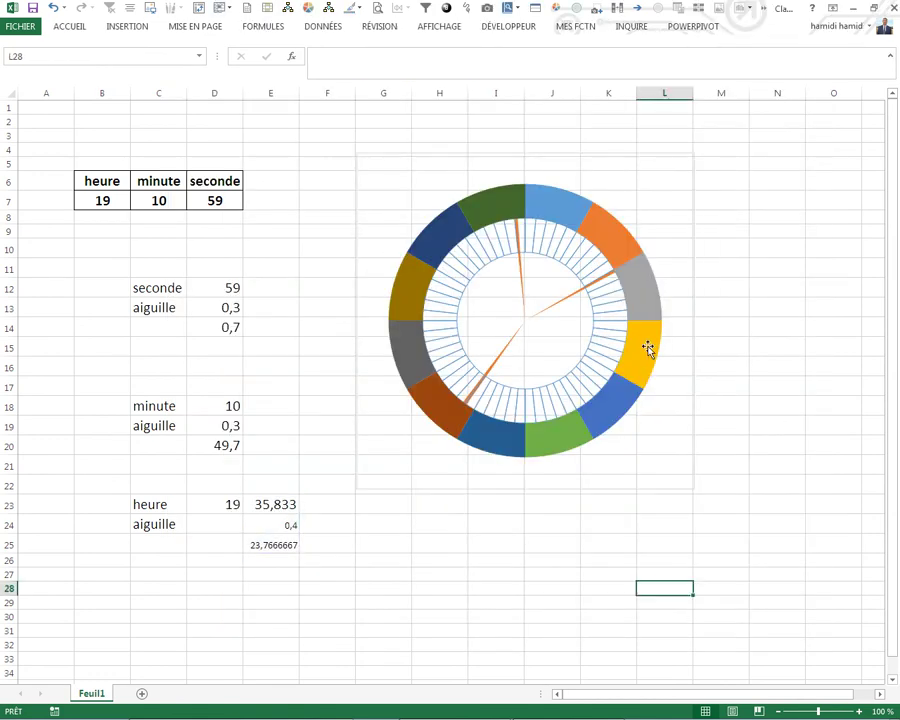
{"action": "left_click", "coordinate": [645, 345]}
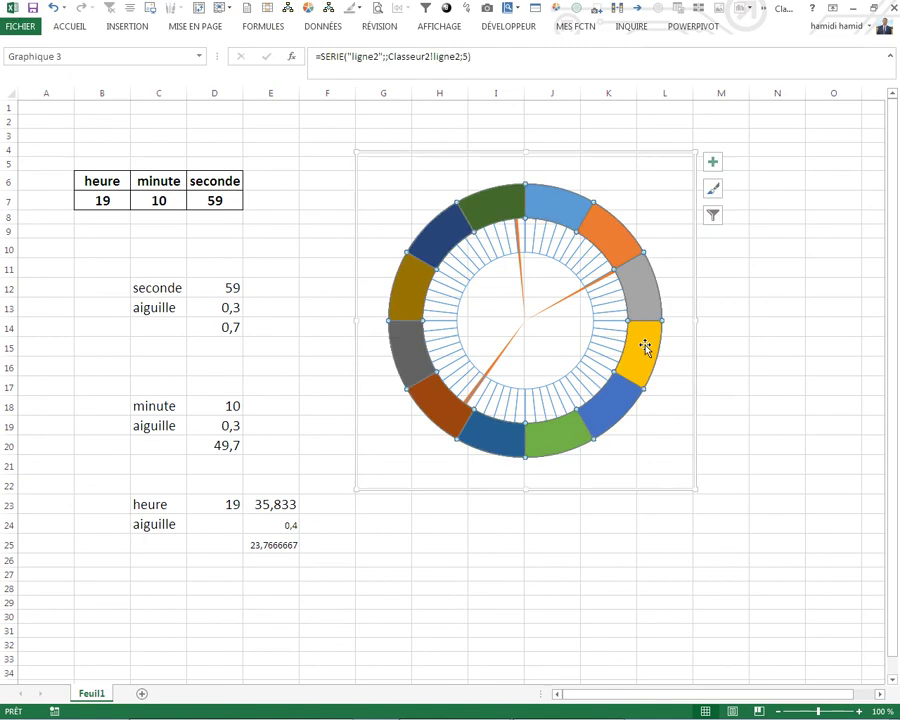
{"action": "left_click", "coordinate": [617, 557]}
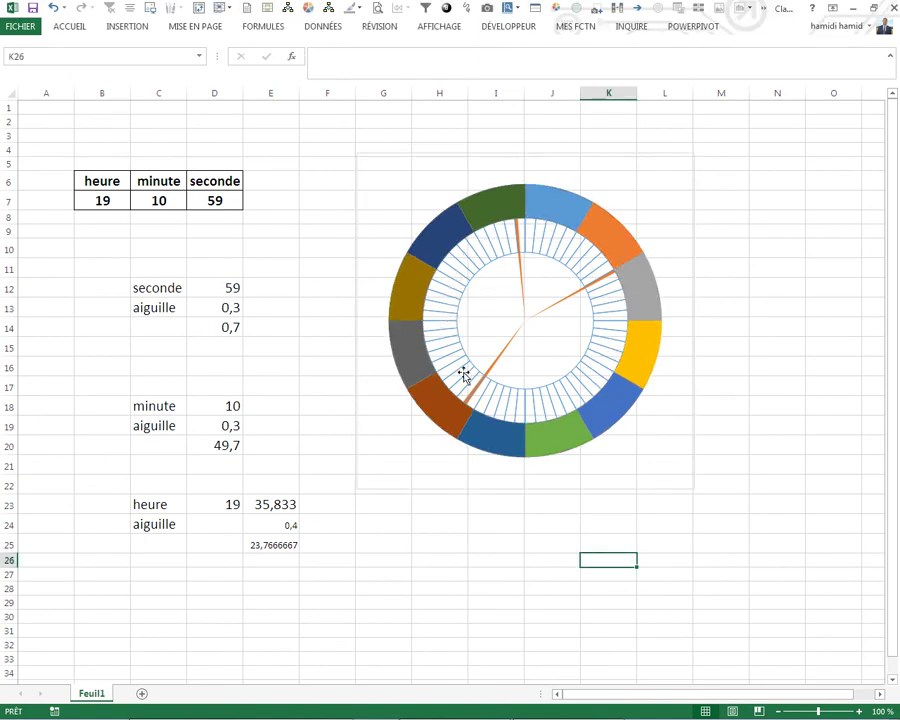
In Sélectionner des données, move the ligne series after ligne2 so ticks sit outside
{"action": "left_click", "coordinate": [470, 257]}
{"action": "right_click", "coordinate": [470, 257]}
{"action": "left_click", "coordinate": [510, 314]}
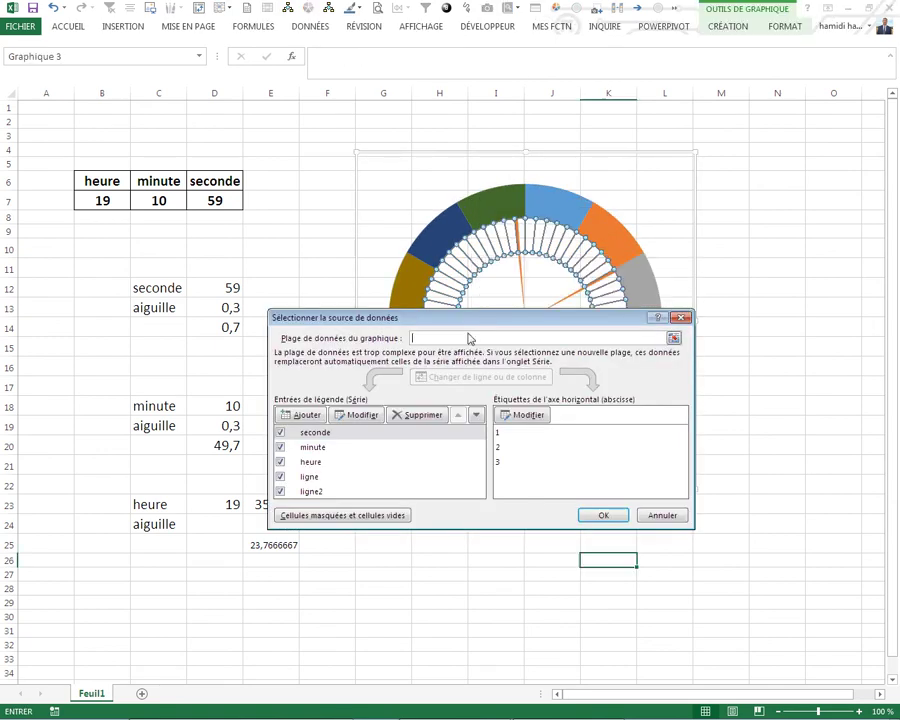
{"action": "left_click", "coordinate": [314, 477]}
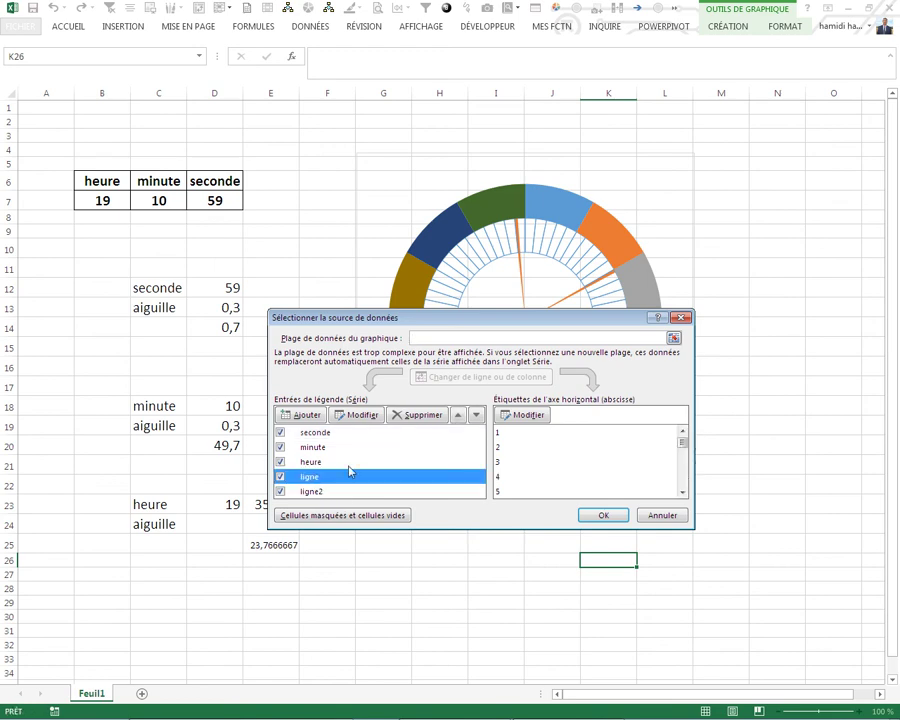
{"action": "left_click", "coordinate": [477, 416]}
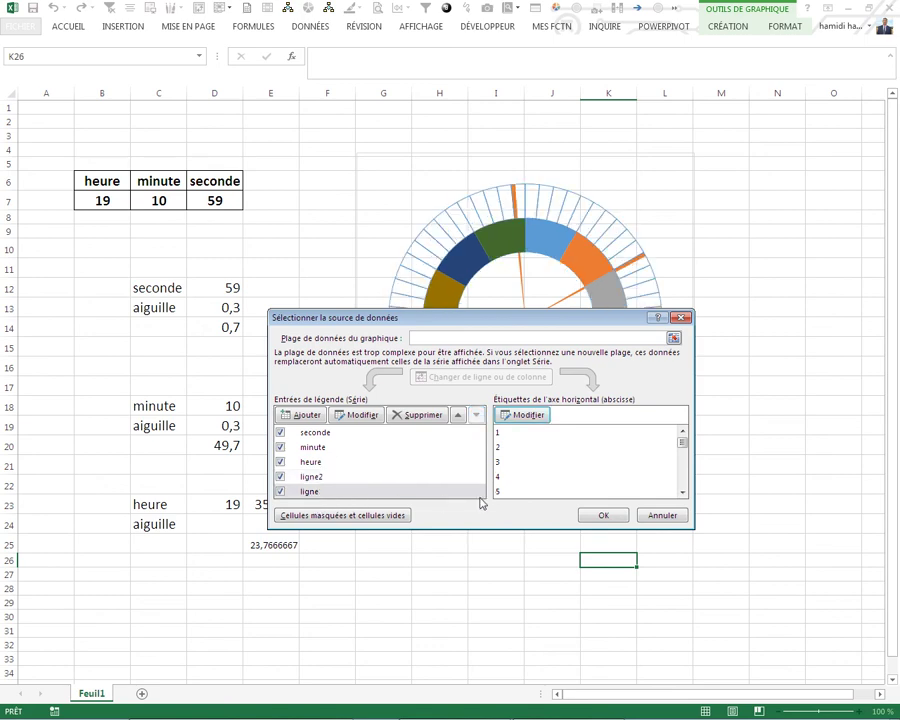
{"action": "left_click", "coordinate": [603, 515]}
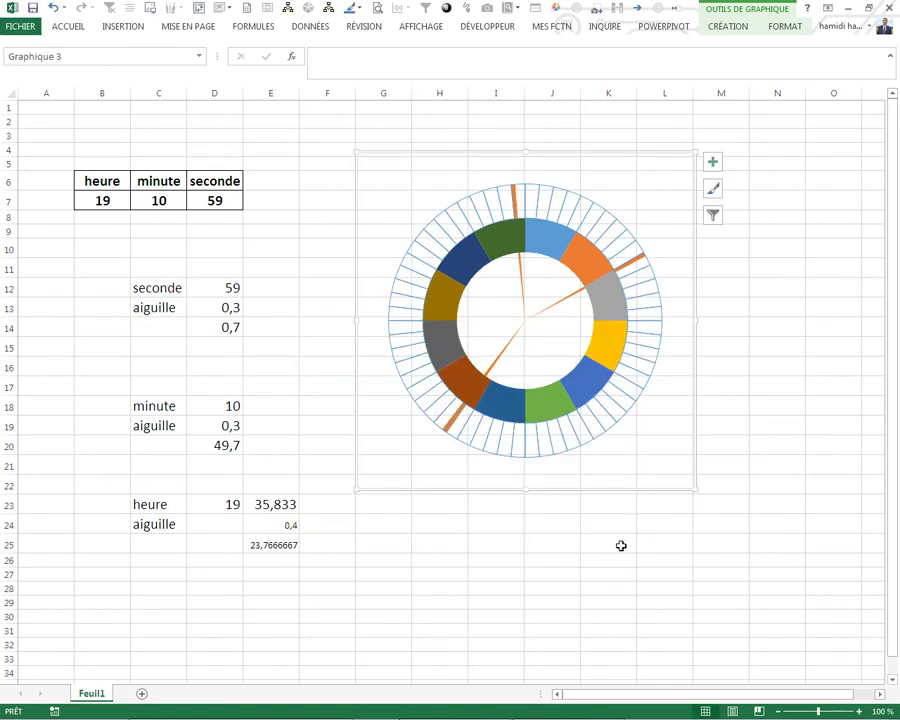
{"action": "left_click", "coordinate": [618, 545]}
{"action": "left_click", "coordinate": [607, 306]}
Give the ligne2 ring a 90% centre hole, no fill and a solid red outline
{"action": "right_click", "coordinate": [608, 308]}
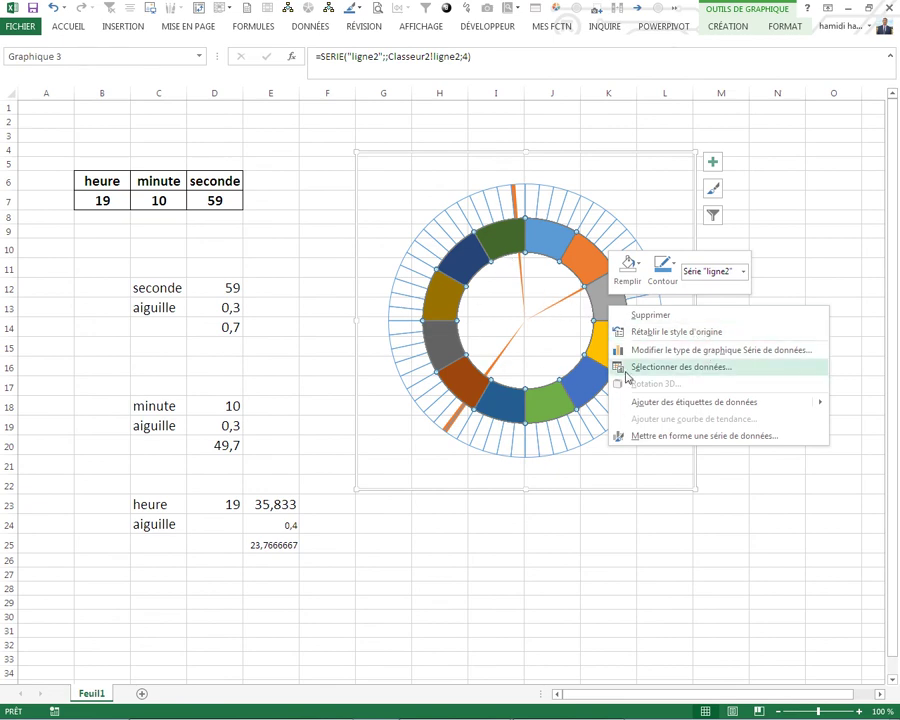
{"action": "left_click", "coordinate": [648, 438]}
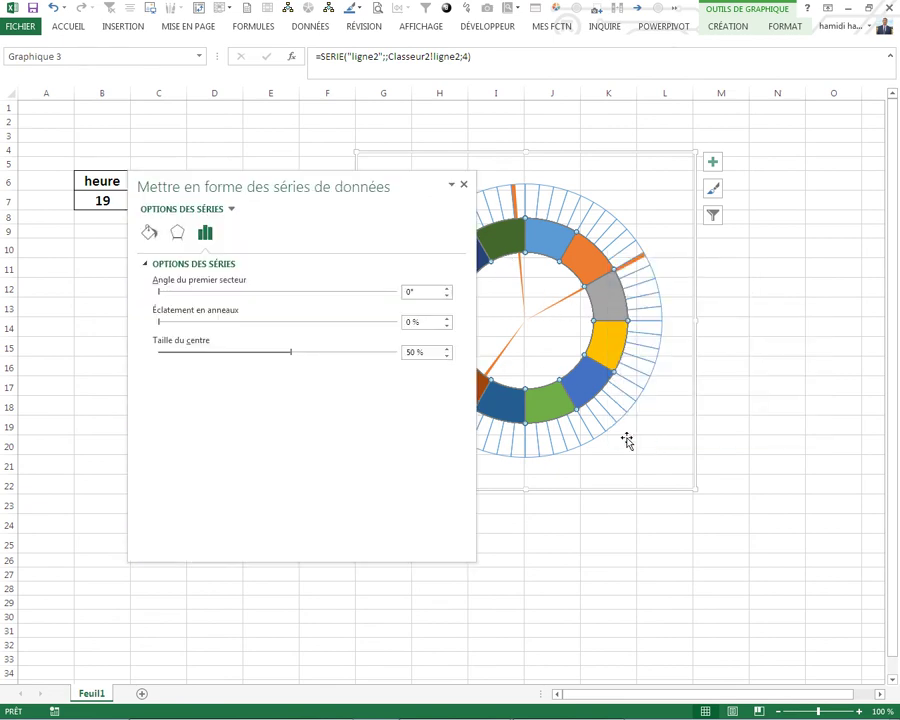
{"action": "left_click_drag", "start_coordinate": [293, 353], "coordinate": [432, 360]}
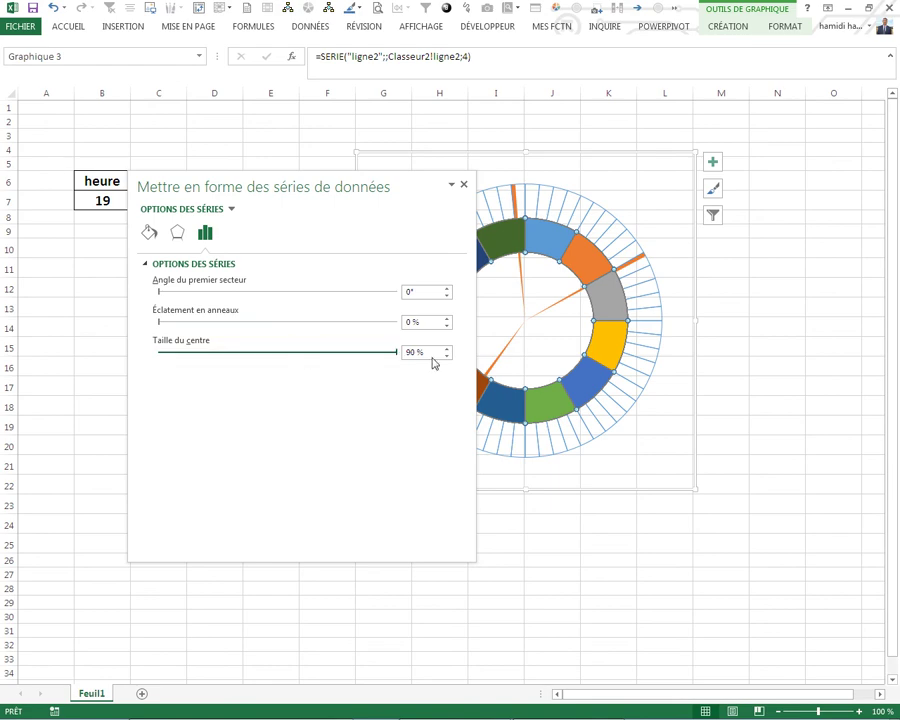
{"action": "left_click", "coordinate": [149, 233]}
{"action": "left_click", "coordinate": [161, 286]}
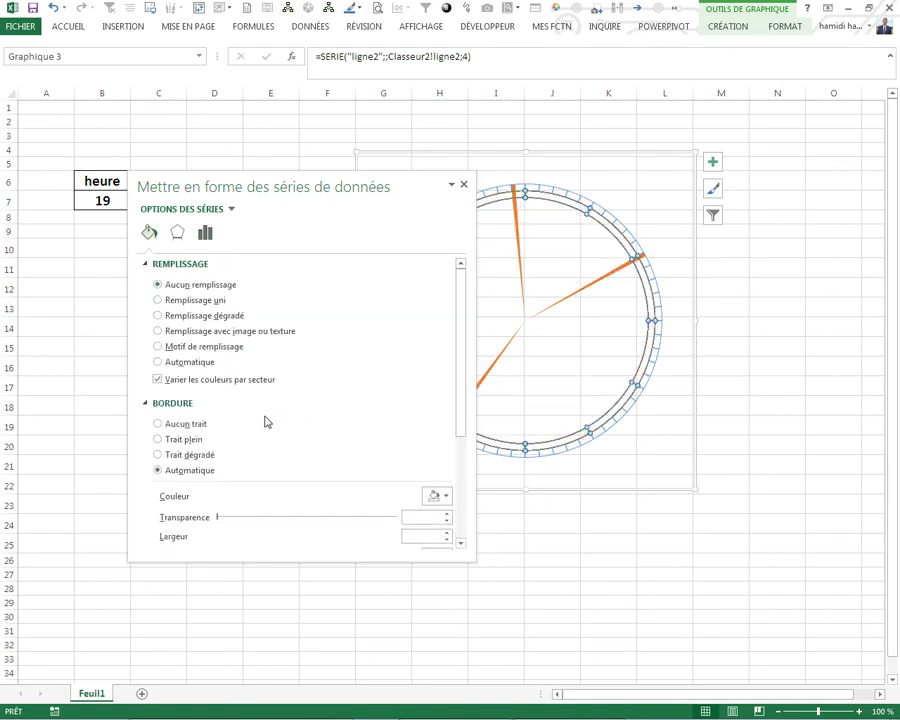
{"action": "left_click", "coordinate": [168, 439]}
{"action": "left_click", "coordinate": [445, 497]}
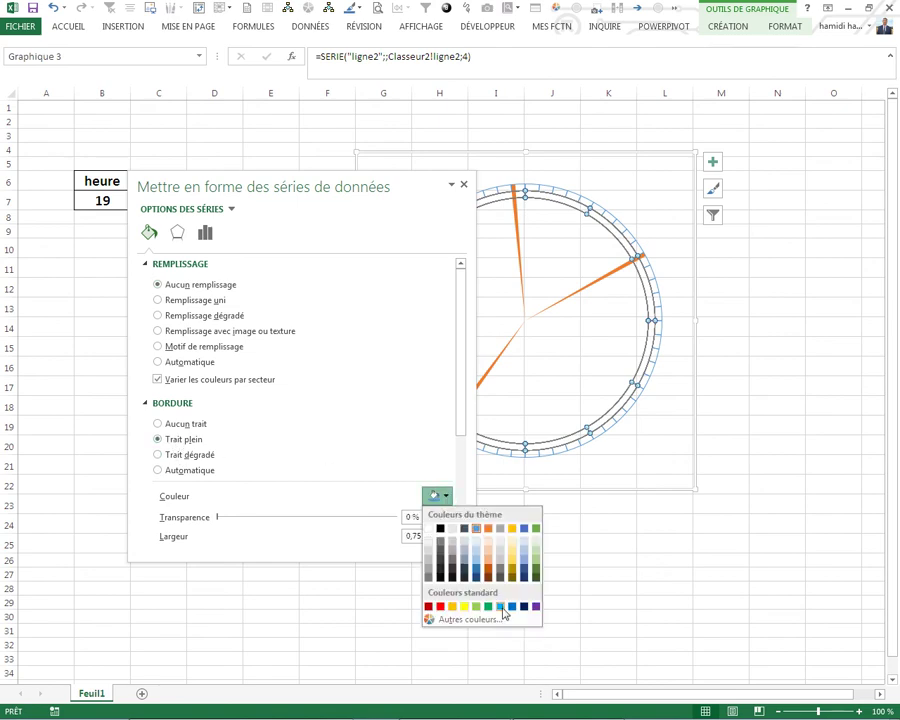
{"action": "left_click", "coordinate": [441, 607]}
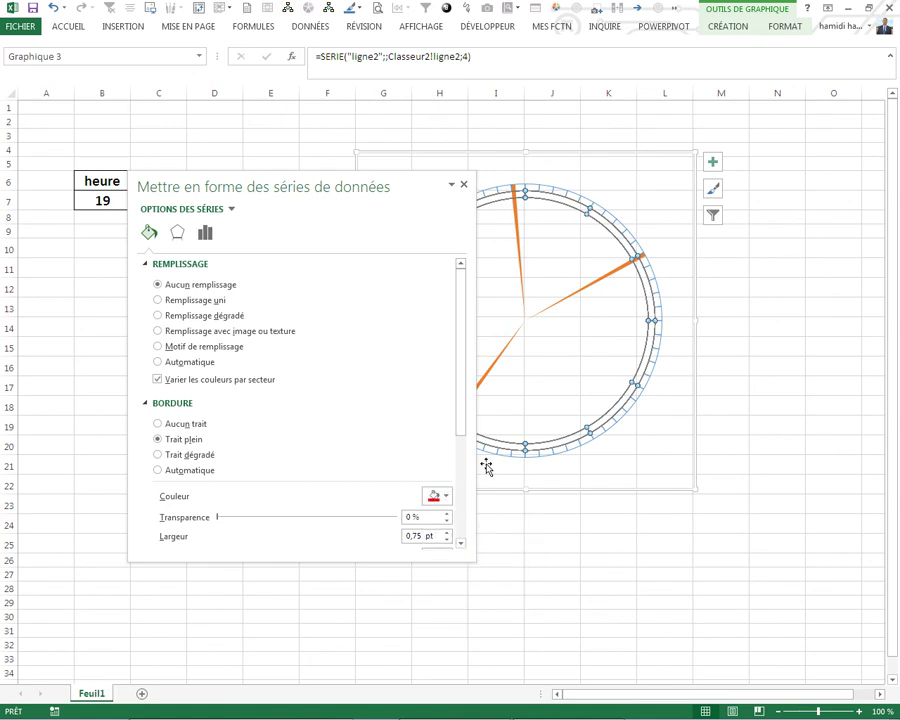
{"action": "left_click", "coordinate": [463, 185]}
{"action": "left_click", "coordinate": [491, 526]}
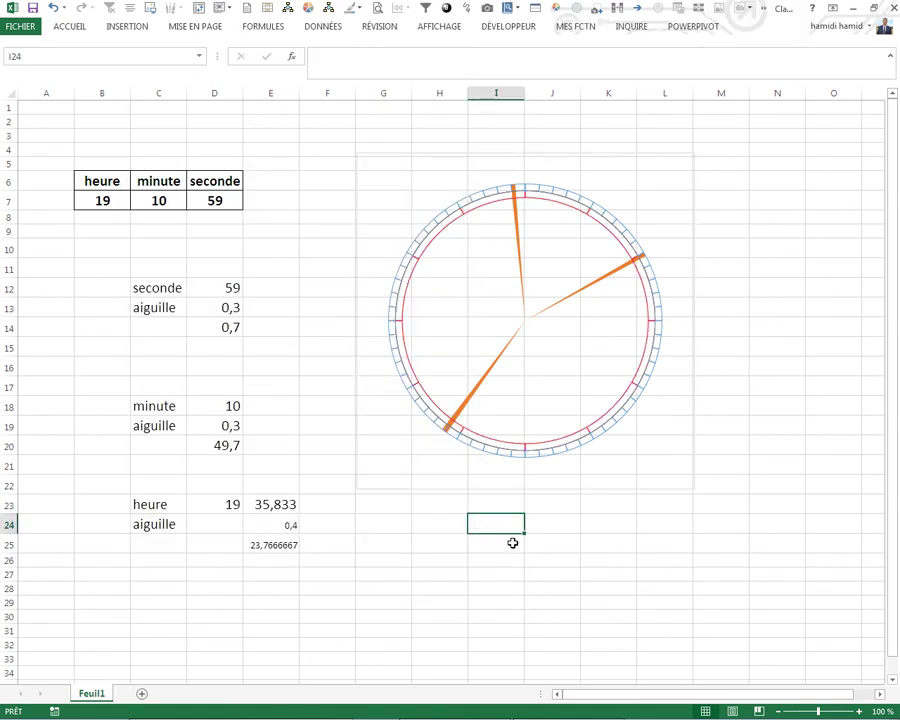
Check the live clock chart against the system time (19:12:29), then go to Insertion
{"action": "left_click", "coordinate": [649, 527]}
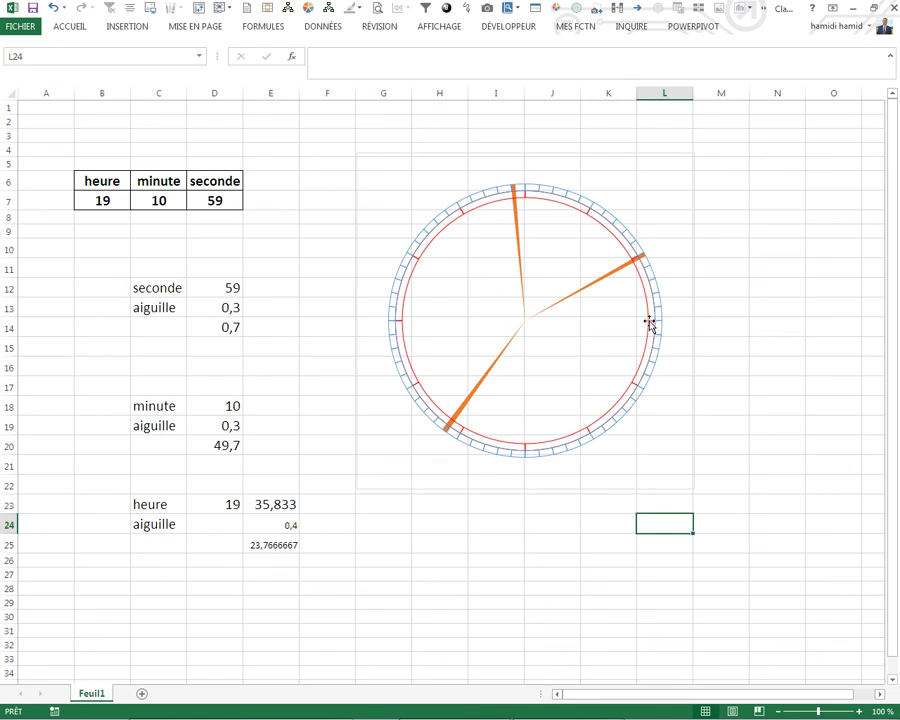
{"action": "left_click", "coordinate": [538, 536]}
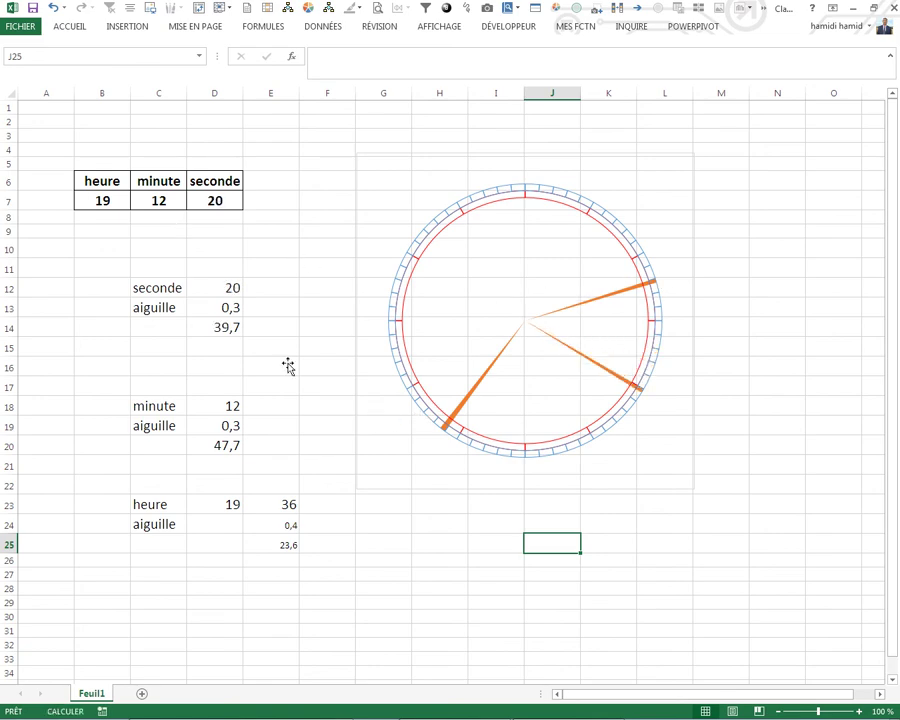
{"action": "left_click", "coordinate": [860, 713]}
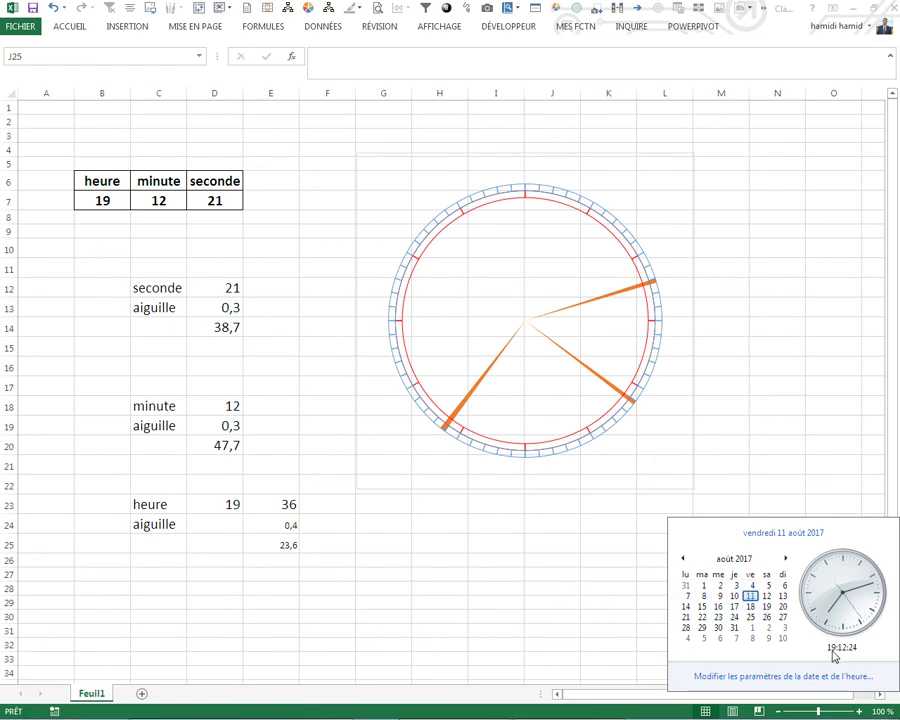
{"action": "left_click", "coordinate": [488, 598]}
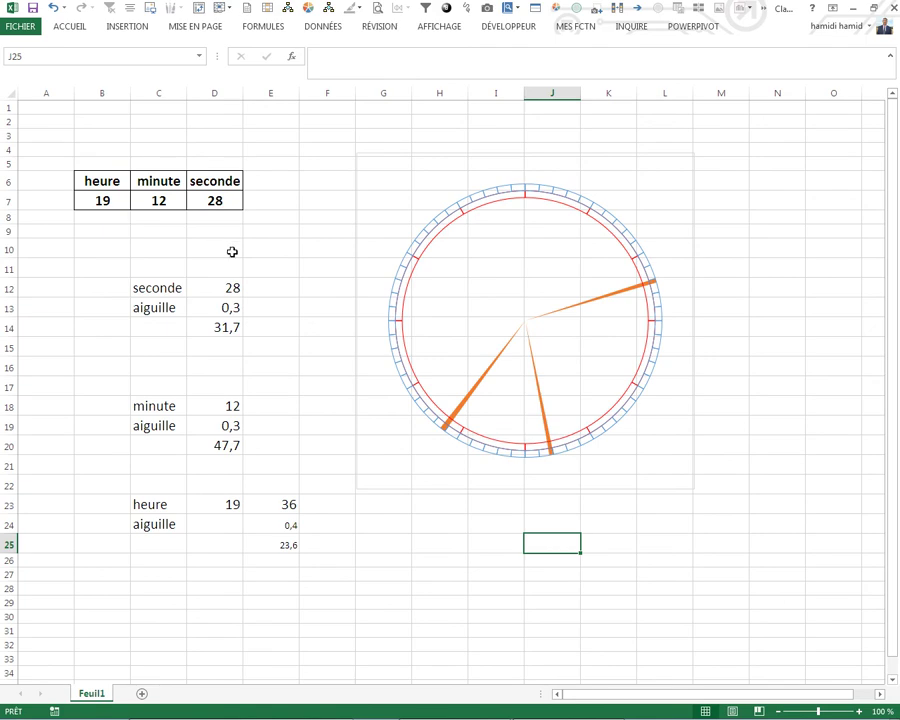
{"action": "left_click", "coordinate": [124, 26]}
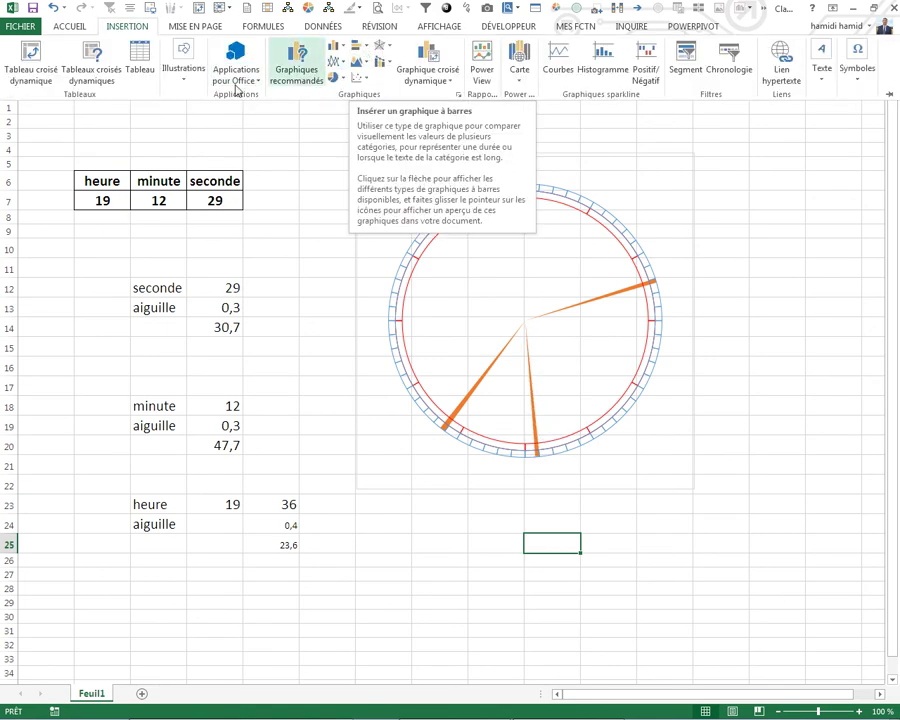
Draw a small oval from Formes at the clock's centre, covering the hands' pivot
{"action": "left_click", "coordinate": [183, 78]}
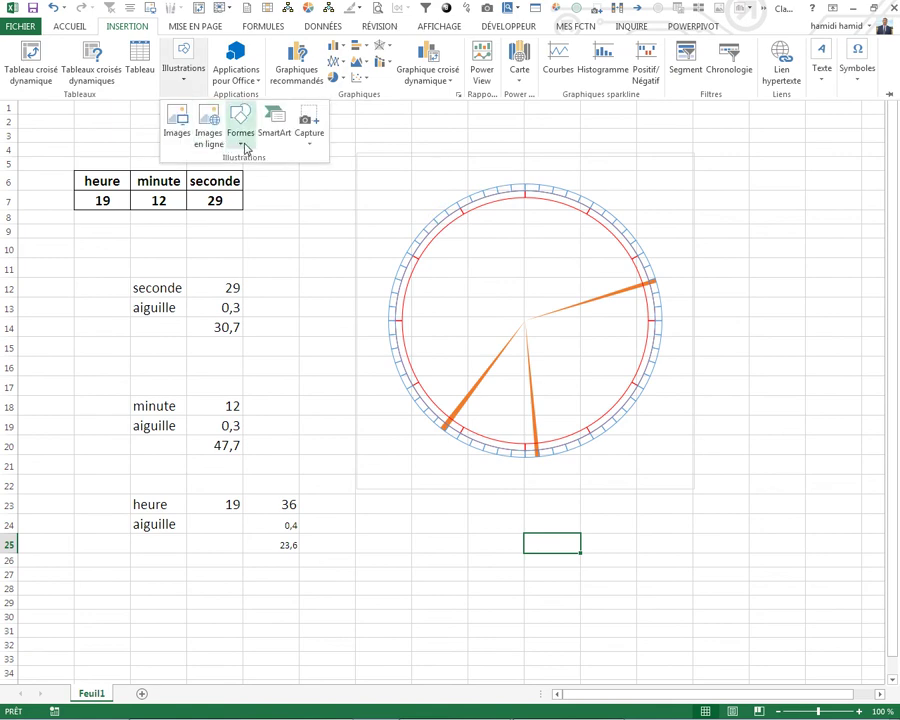
{"action": "left_click", "coordinate": [240, 138]}
{"action": "left_click", "coordinate": [291, 175]}
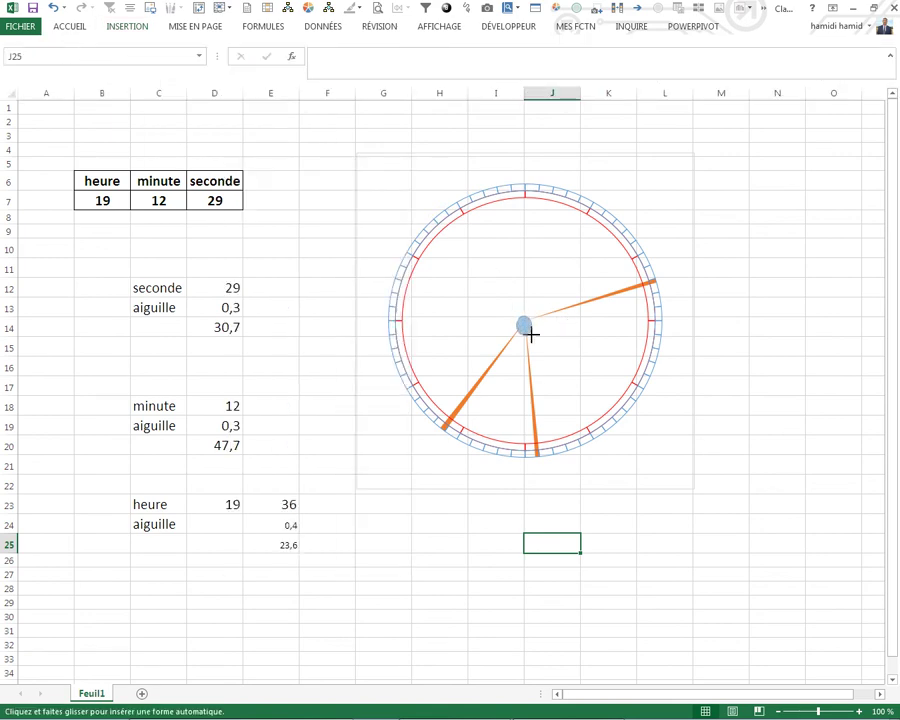
{"action": "left_click_drag", "start_coordinate": [528, 326], "coordinate": [531, 320]}
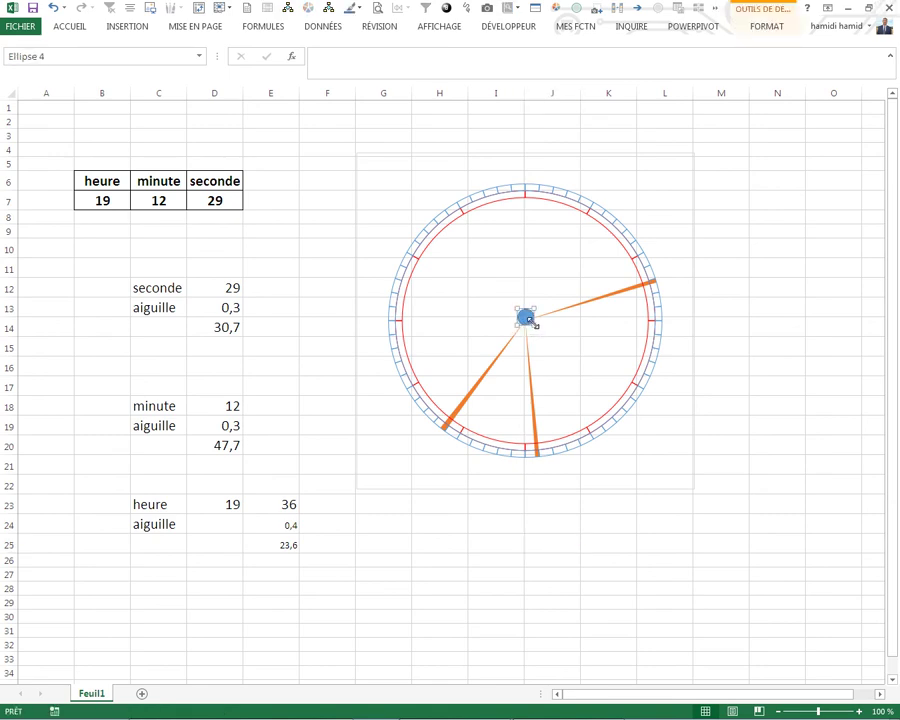
{"action": "left_click", "coordinate": [700, 503]}
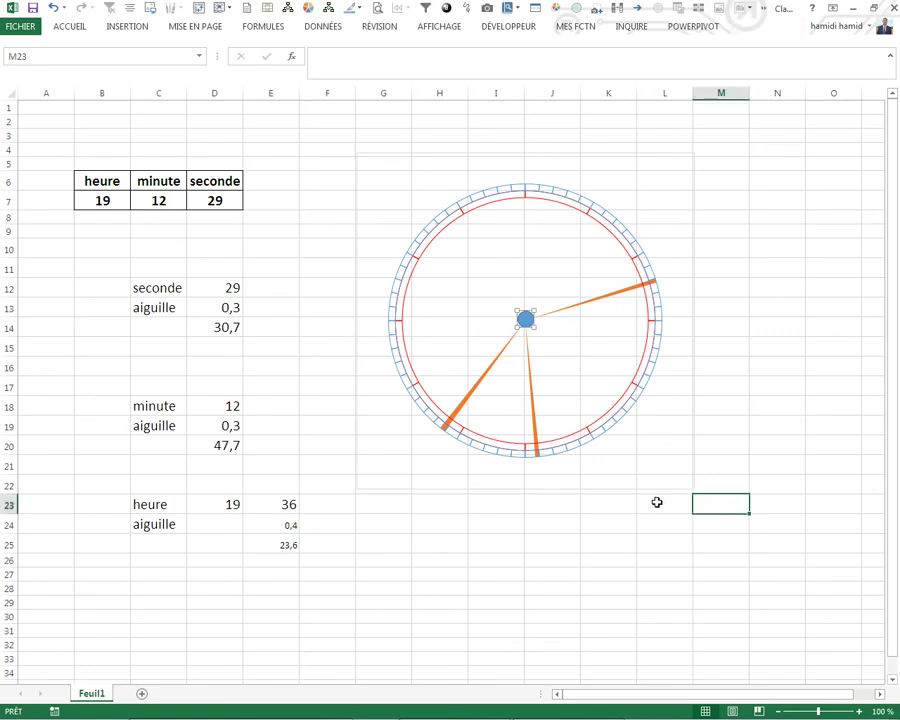
{"action": "left_click", "coordinate": [651, 503]}
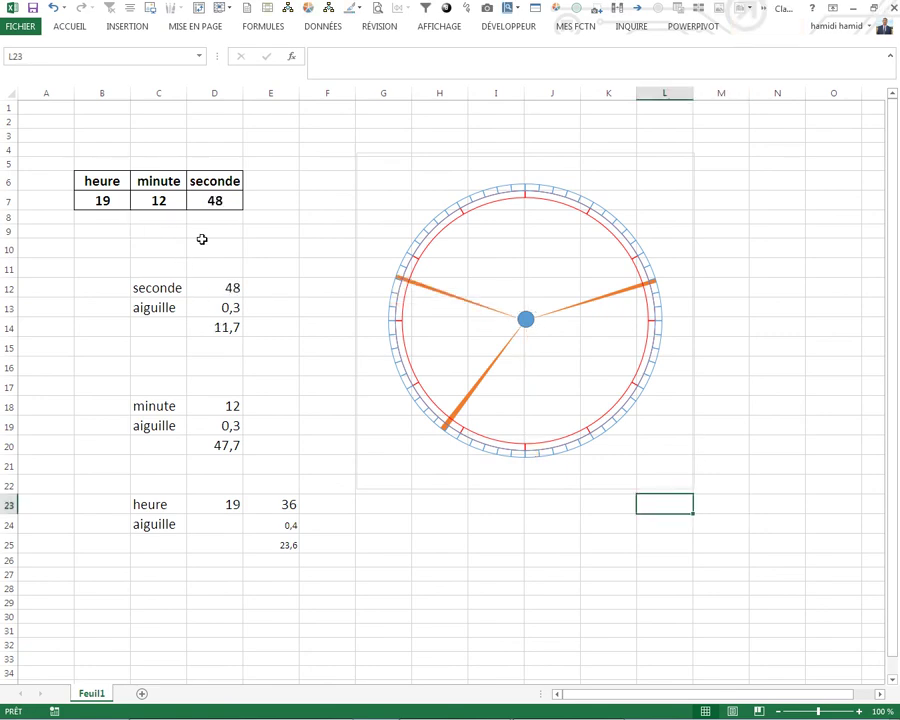
Enter the author's name in I24 and the date 11-08-2017 in L24
{"action": "left_click", "coordinate": [520, 533]}
{"action": "type", "text": "sihamidi"}
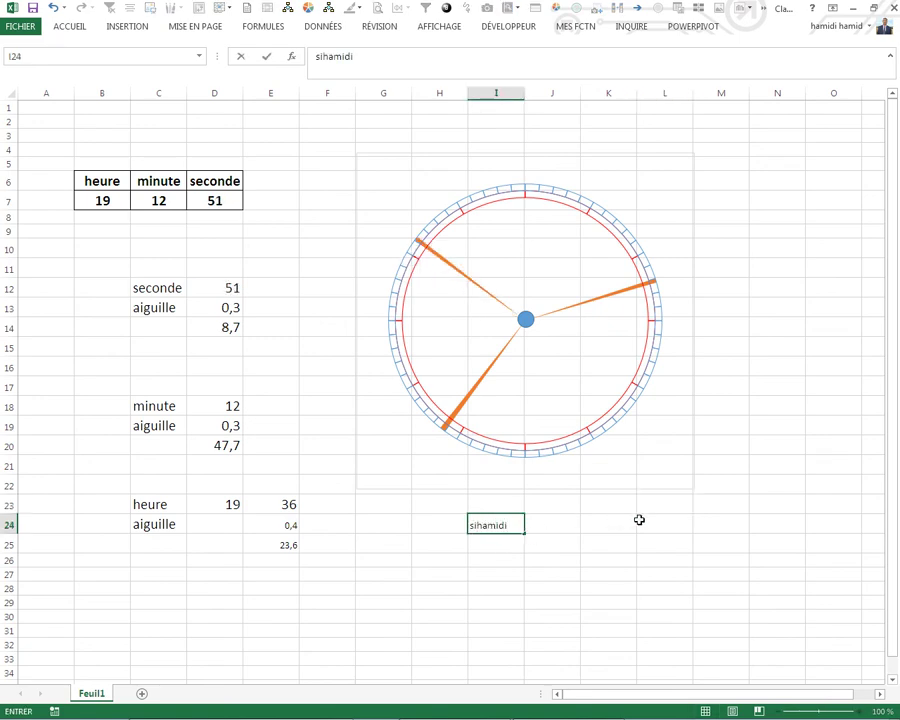
{"action": "left_click", "coordinate": [639, 520]}
{"action": "type", "text": "11-08-"}
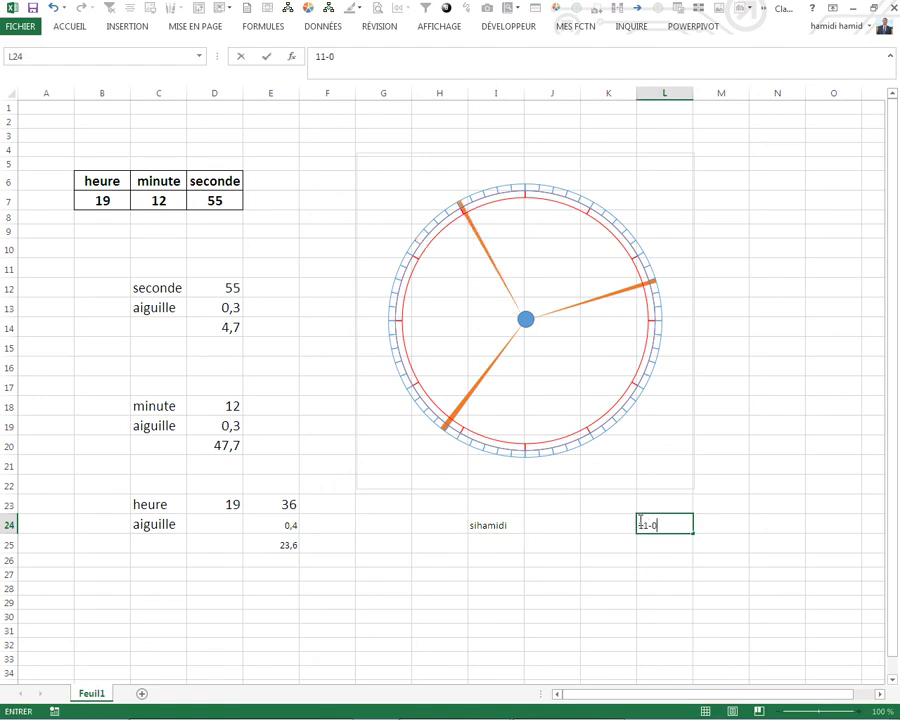
{"action": "type", "text": "2017"}
{"action": "key", "text": "Return"}
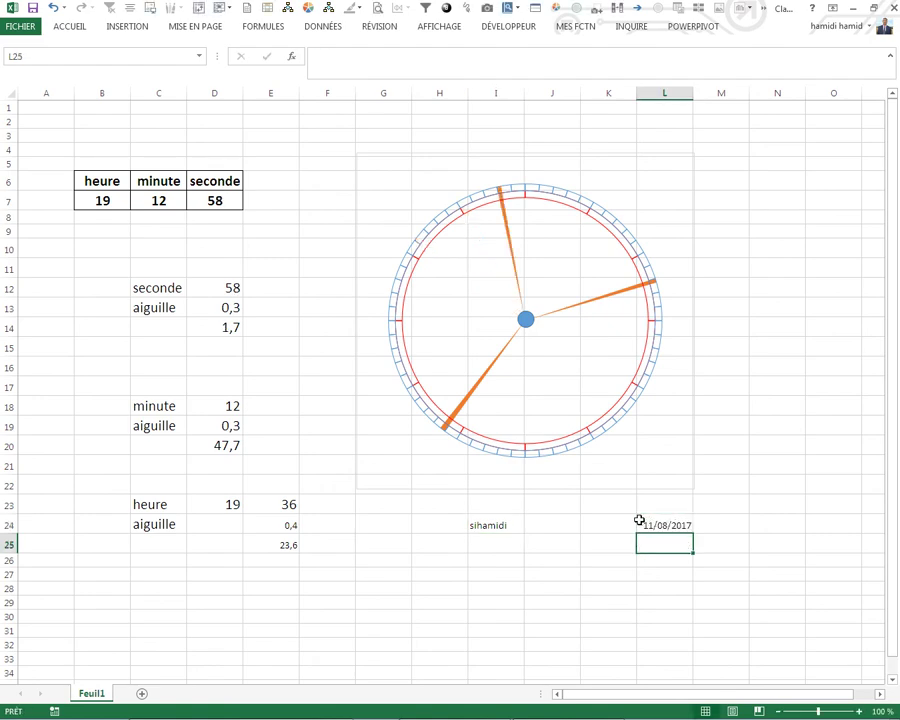
{"action": "left_click", "coordinate": [586, 557]}
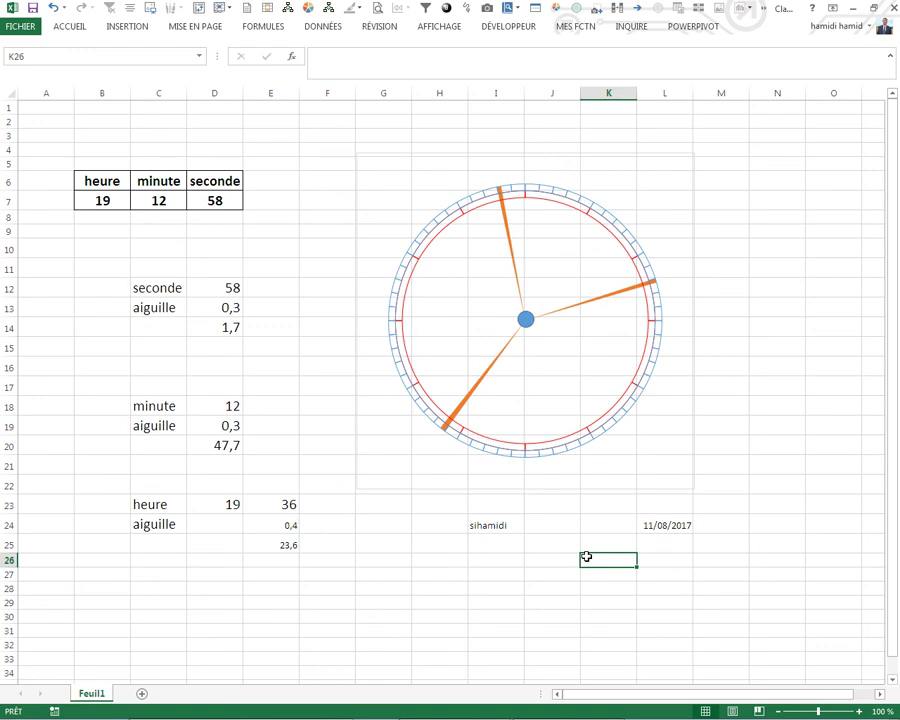